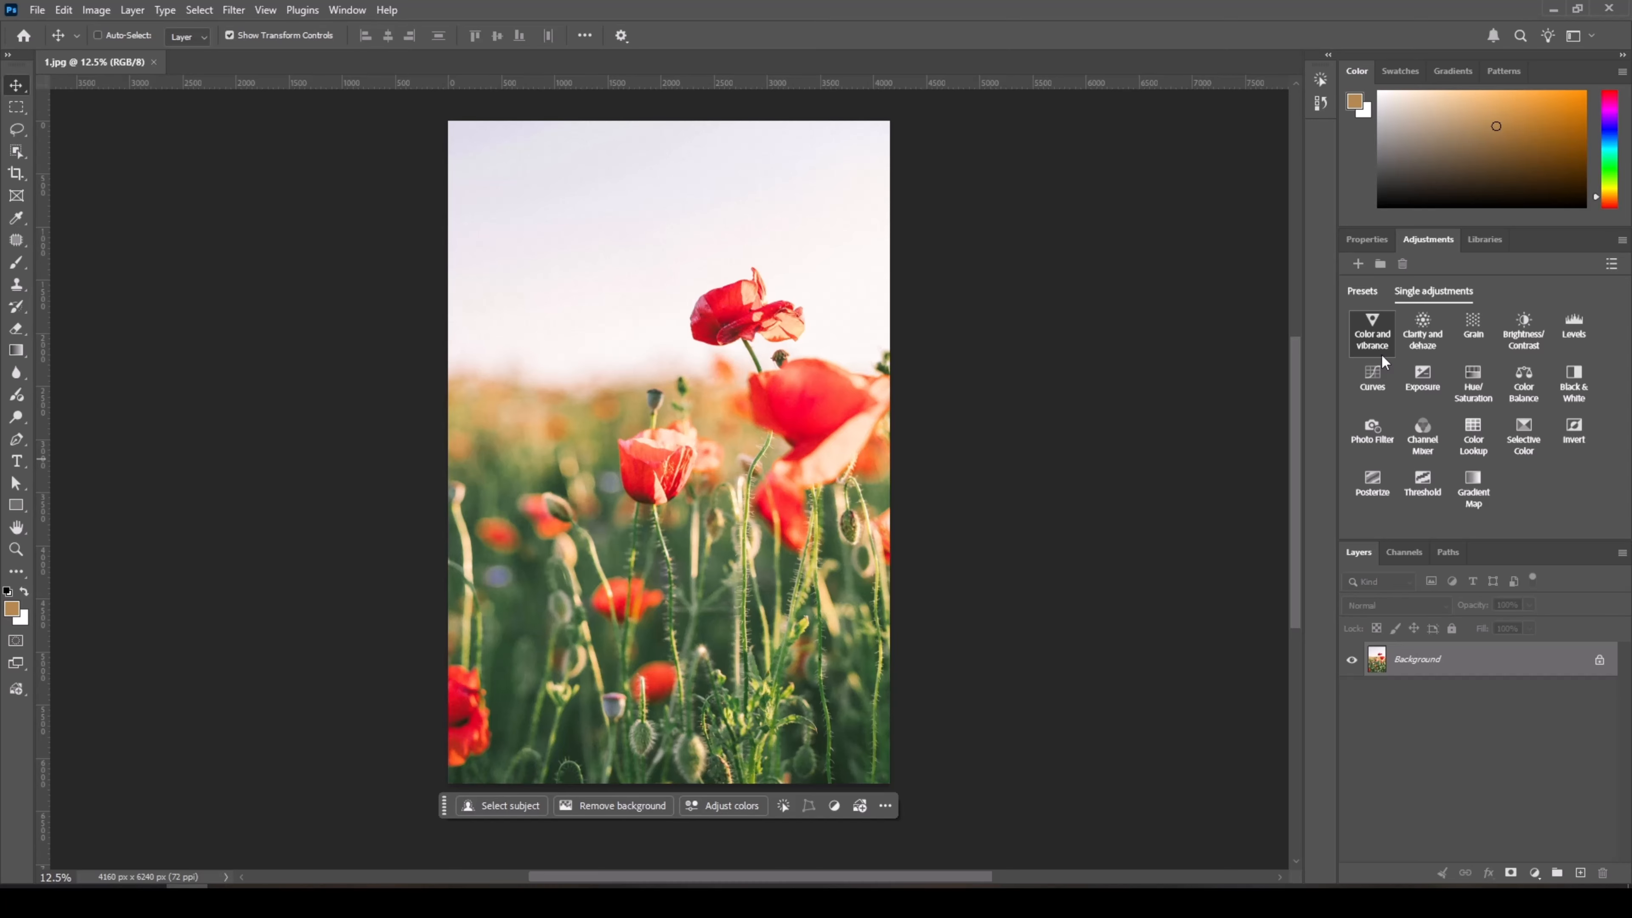
Add a Curves adjustment layer, raise a midtone point to about input 144, output 165, and compare before and after
{"action": "left_click", "coordinate": [1369, 377]}
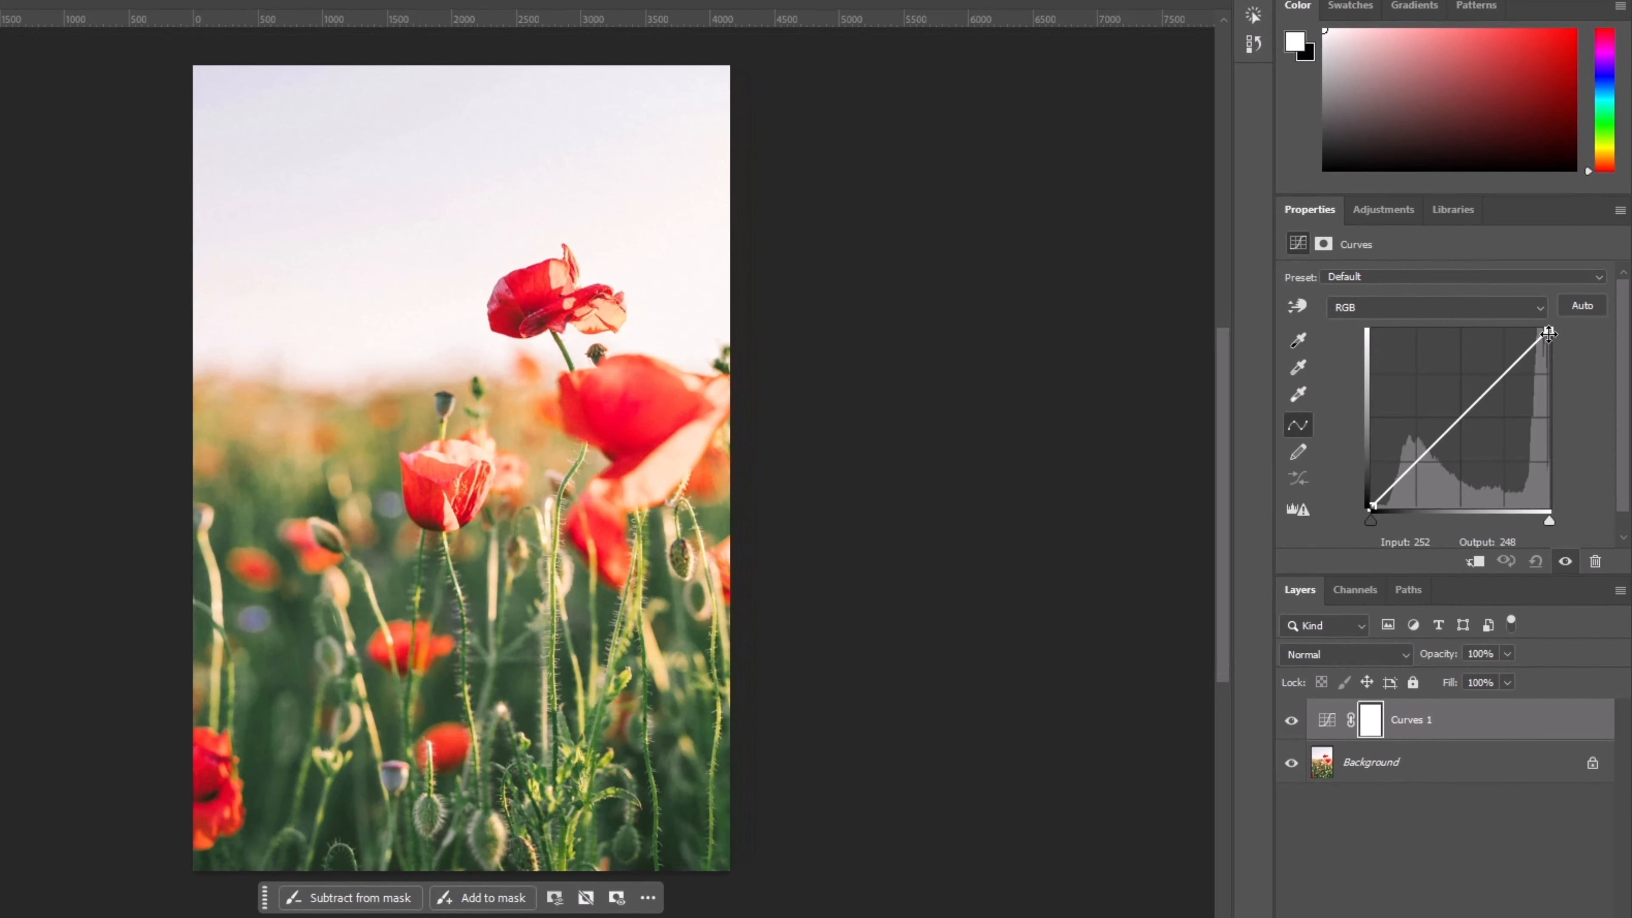
{"action": "left_click", "coordinate": [1548, 333]}
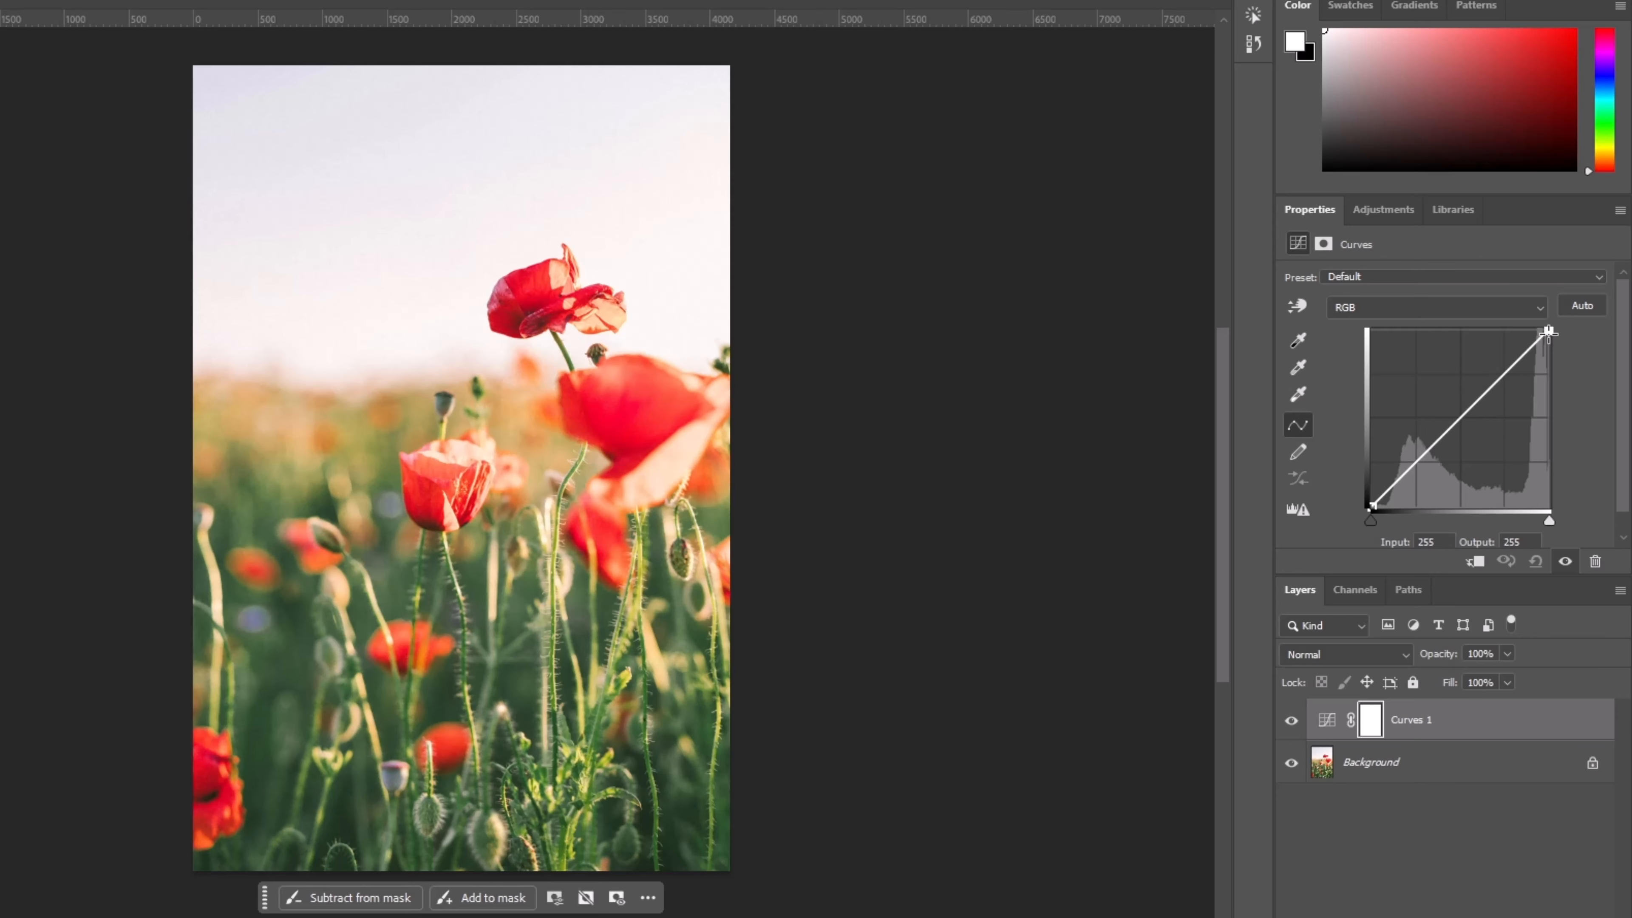
{"action": "mouse_move", "coordinate": [1548, 333]}
{"action": "left_mouse_down"}
{"action": "mouse_move", "coordinate": [1468, 337]}
{"action": "mouse_move", "coordinate": [1480, 354]}
{"action": "mouse_move", "coordinate": [1529, 331]}
{"action": "mouse_move", "coordinate": [1471, 382]}
{"action": "mouse_move", "coordinate": [1448, 340]}
{"action": "mouse_move", "coordinate": [1467, 368]}
{"action": "mouse_move", "coordinate": [1548, 330]}
{"action": "left_mouse_up"}
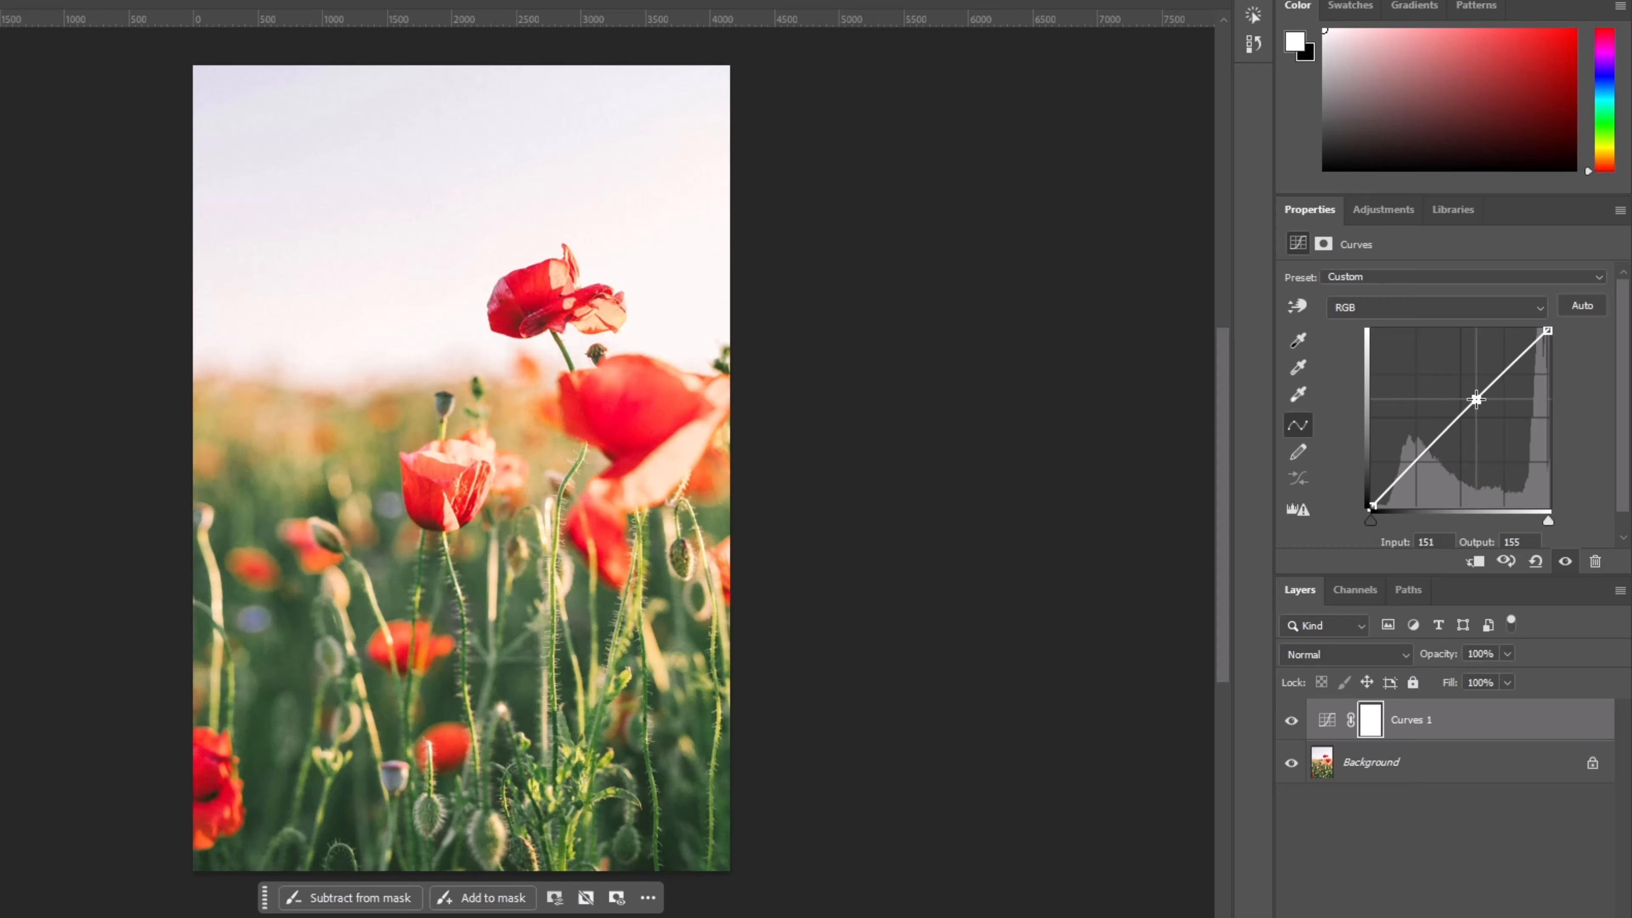
{"action": "left_click_drag", "start_coordinate": [1470, 408], "coordinate": [1472, 391]}
{"action": "left_click", "coordinate": [1292, 721]}
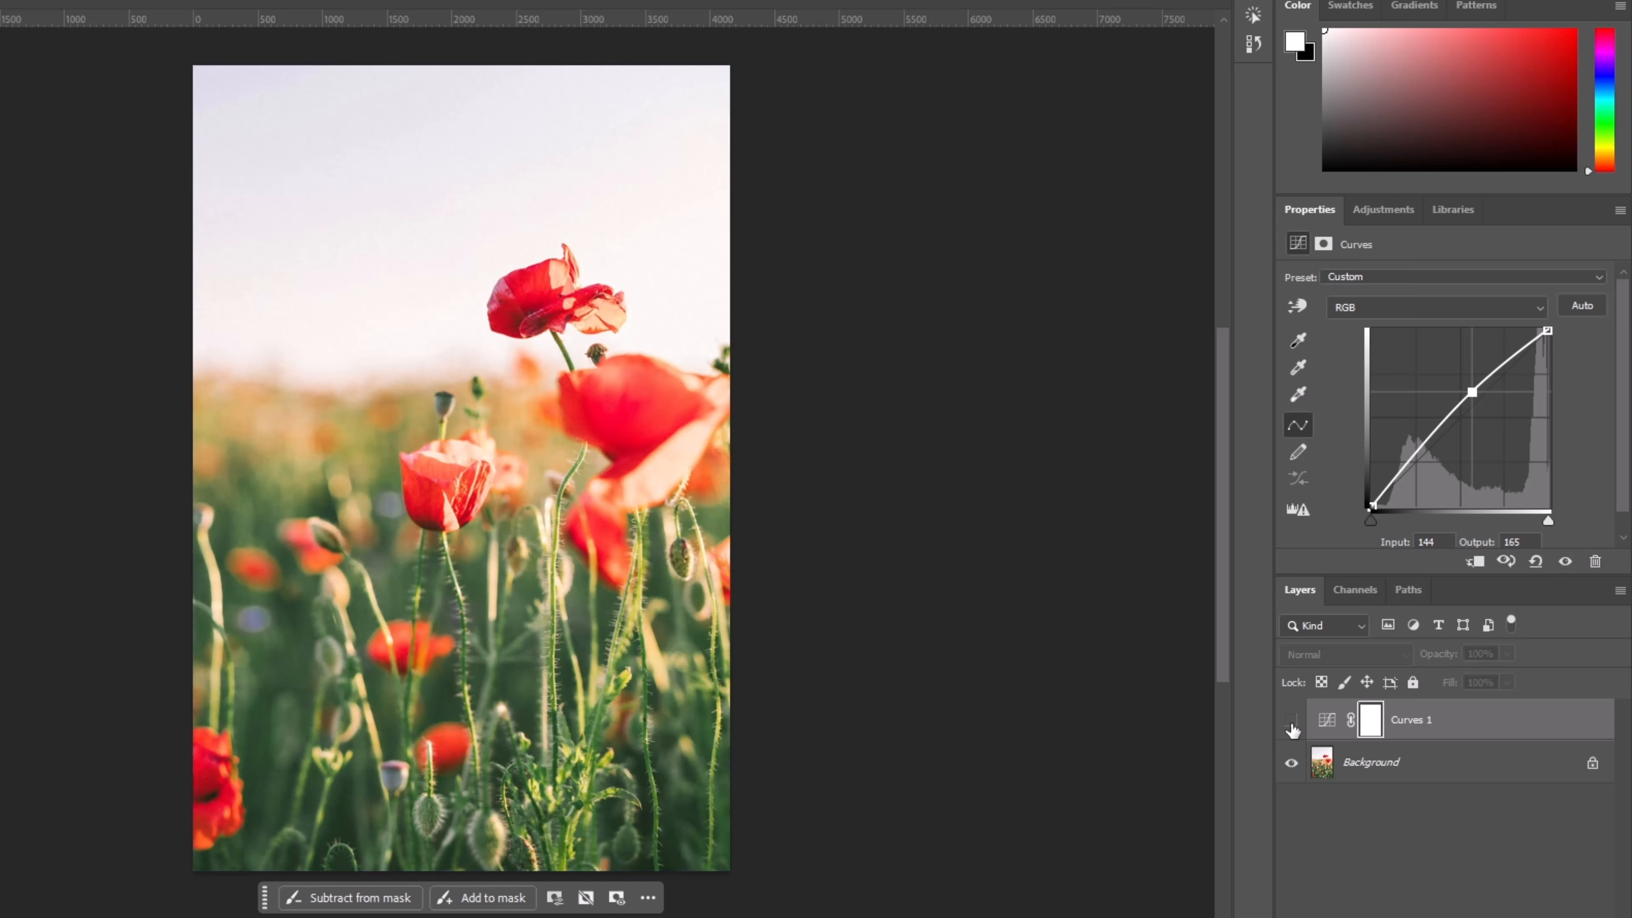
{"action": "left_click", "coordinate": [1292, 721]}
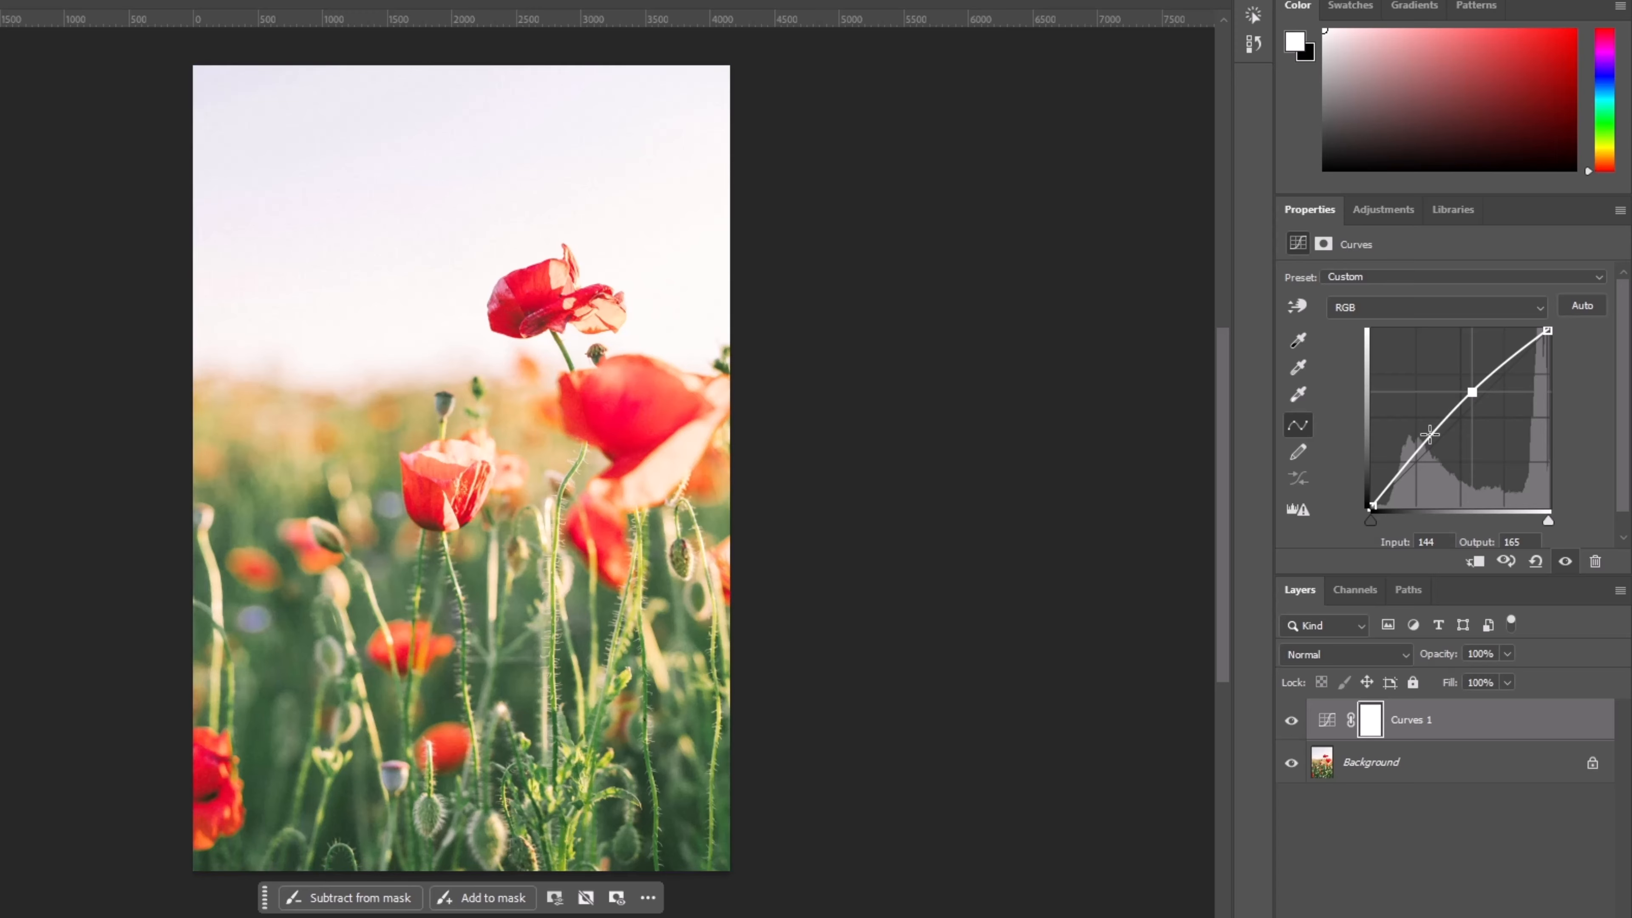
Add a shadow point to the curve, lower it to about input 82, output 88, and compare the photo with and without Curves
{"action": "left_click", "coordinate": [1430, 435]}
{"action": "left_click_drag", "start_coordinate": [1430, 435], "coordinate": [1429, 446]}
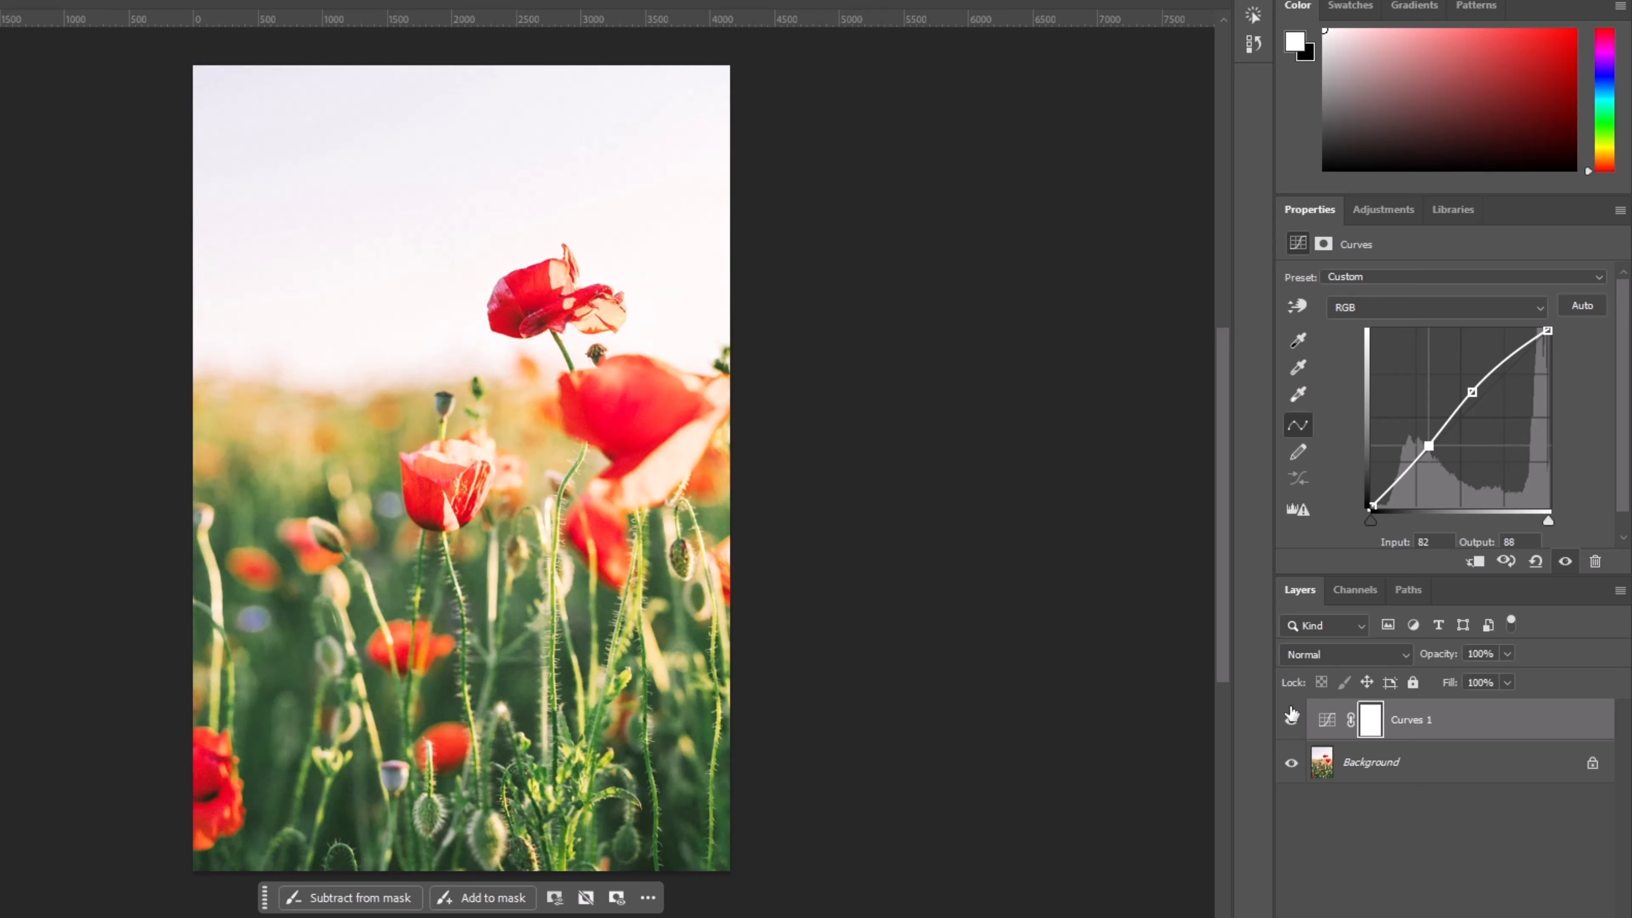
{"action": "left_click", "coordinate": [1293, 718]}
{"action": "left_click", "coordinate": [1293, 719]}
{"action": "left_click", "coordinate": [1289, 720]}
{"action": "left_click", "coordinate": [1288, 720]}
Add a Brightness/Contrast adjustment layer above Curves and set its brightness to 10
{"action": "left_click", "coordinate": [1381, 210]}
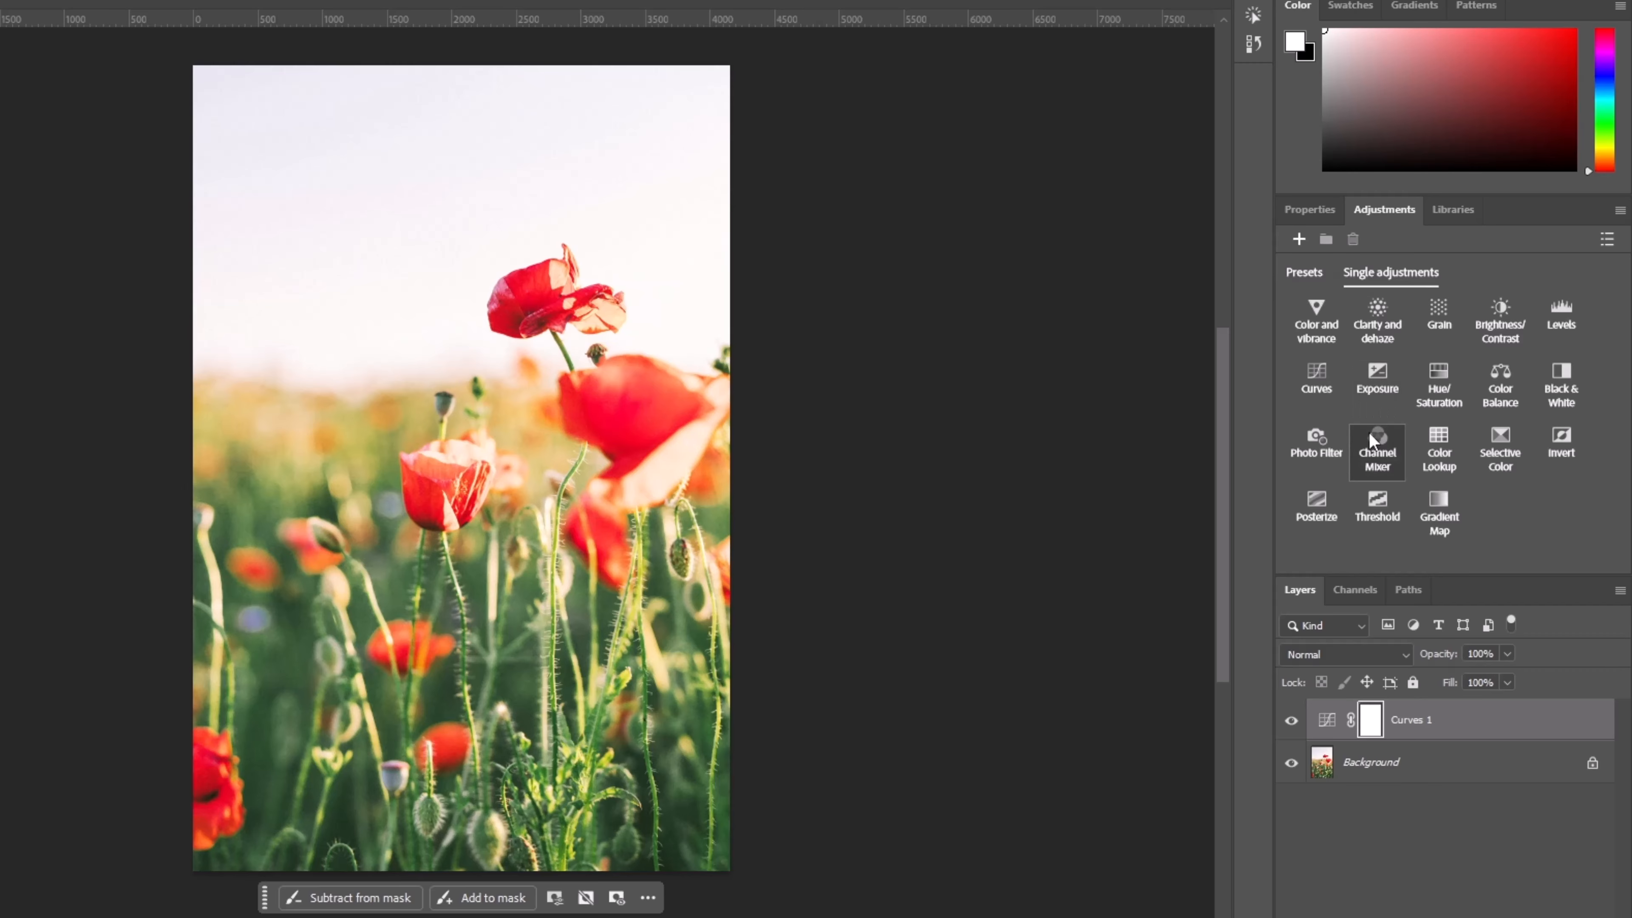
{"action": "left_click", "coordinate": [1492, 347]}
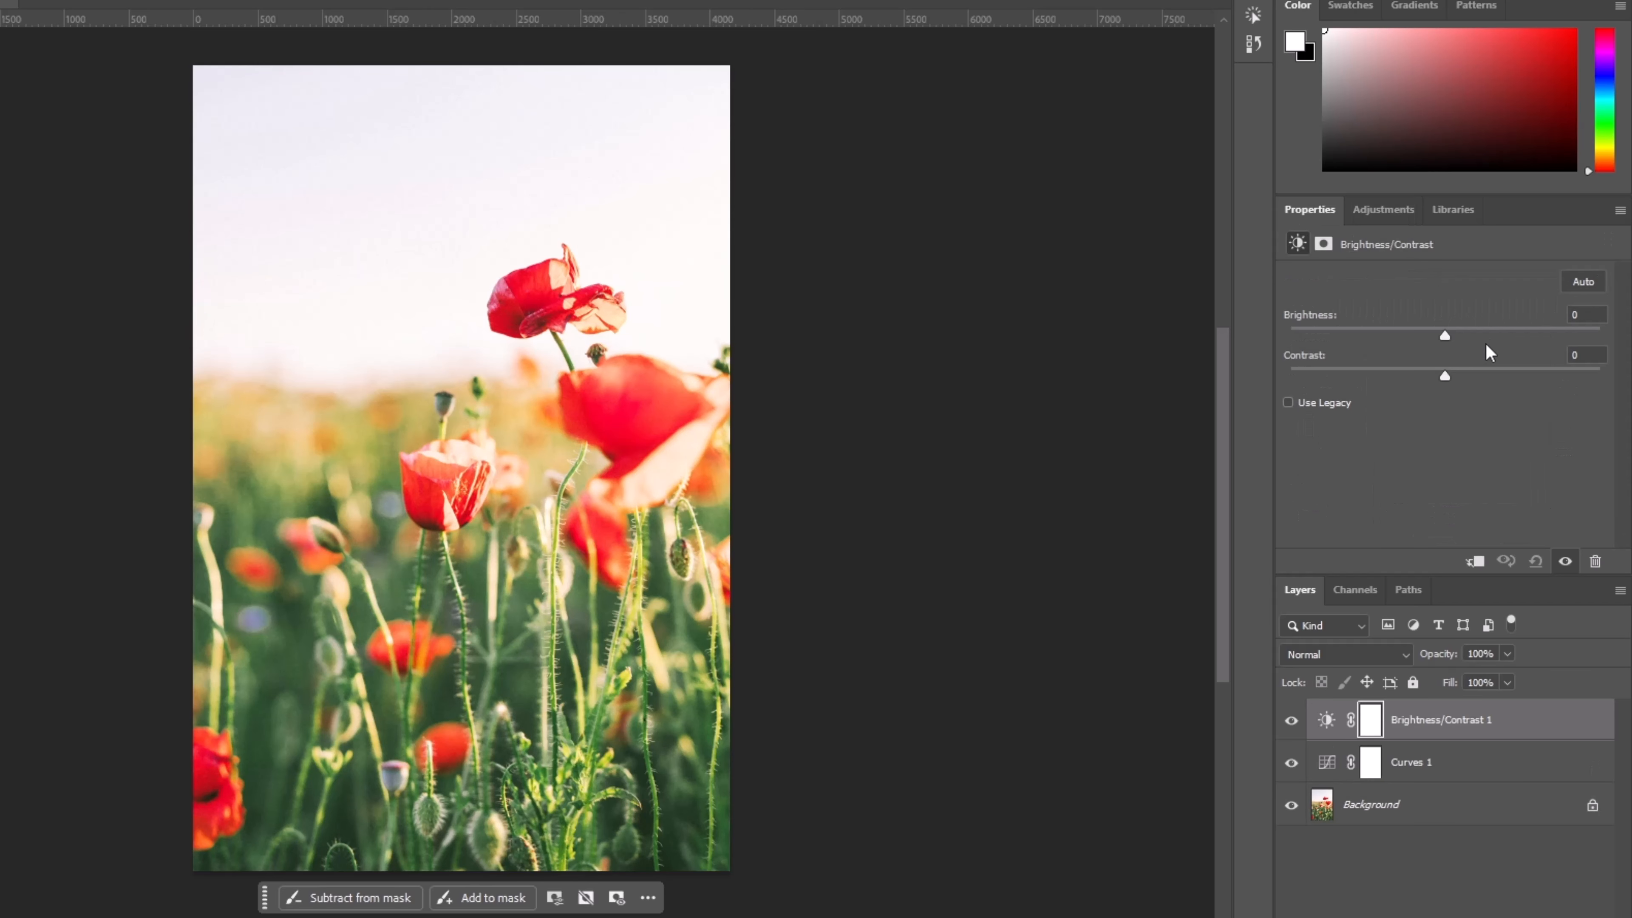
{"action": "left_click_drag", "start_coordinate": [1448, 332], "coordinate": [1505, 334]}
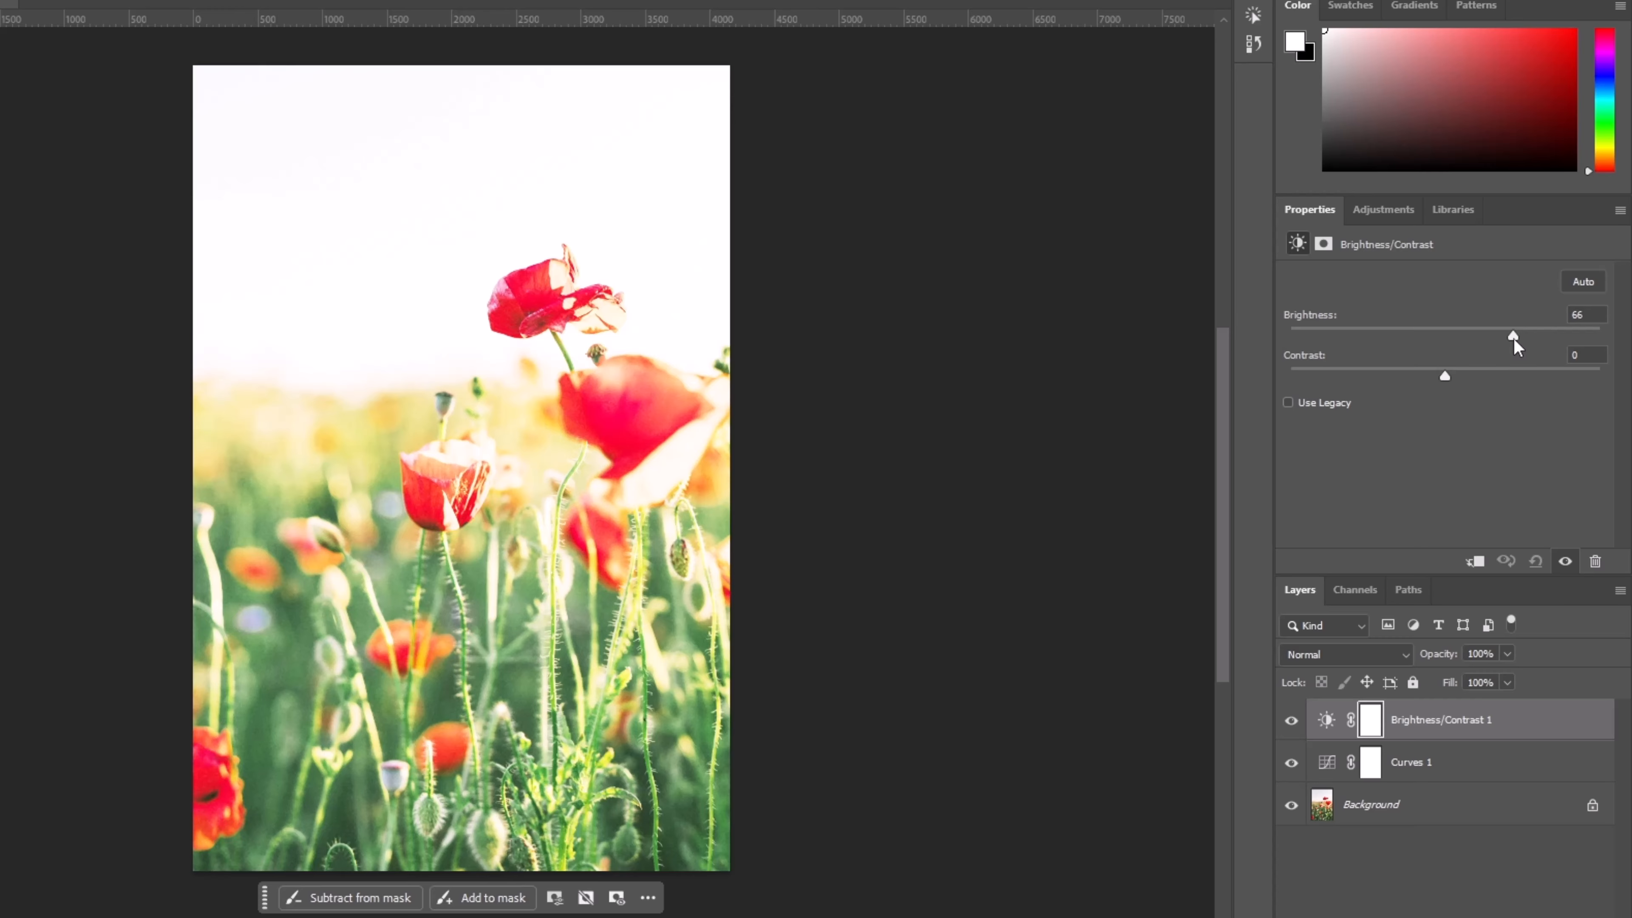
{"action": "left_click_drag", "start_coordinate": [1491, 344], "coordinate": [1457, 343]}
{"action": "left_click", "coordinate": [1291, 721]}
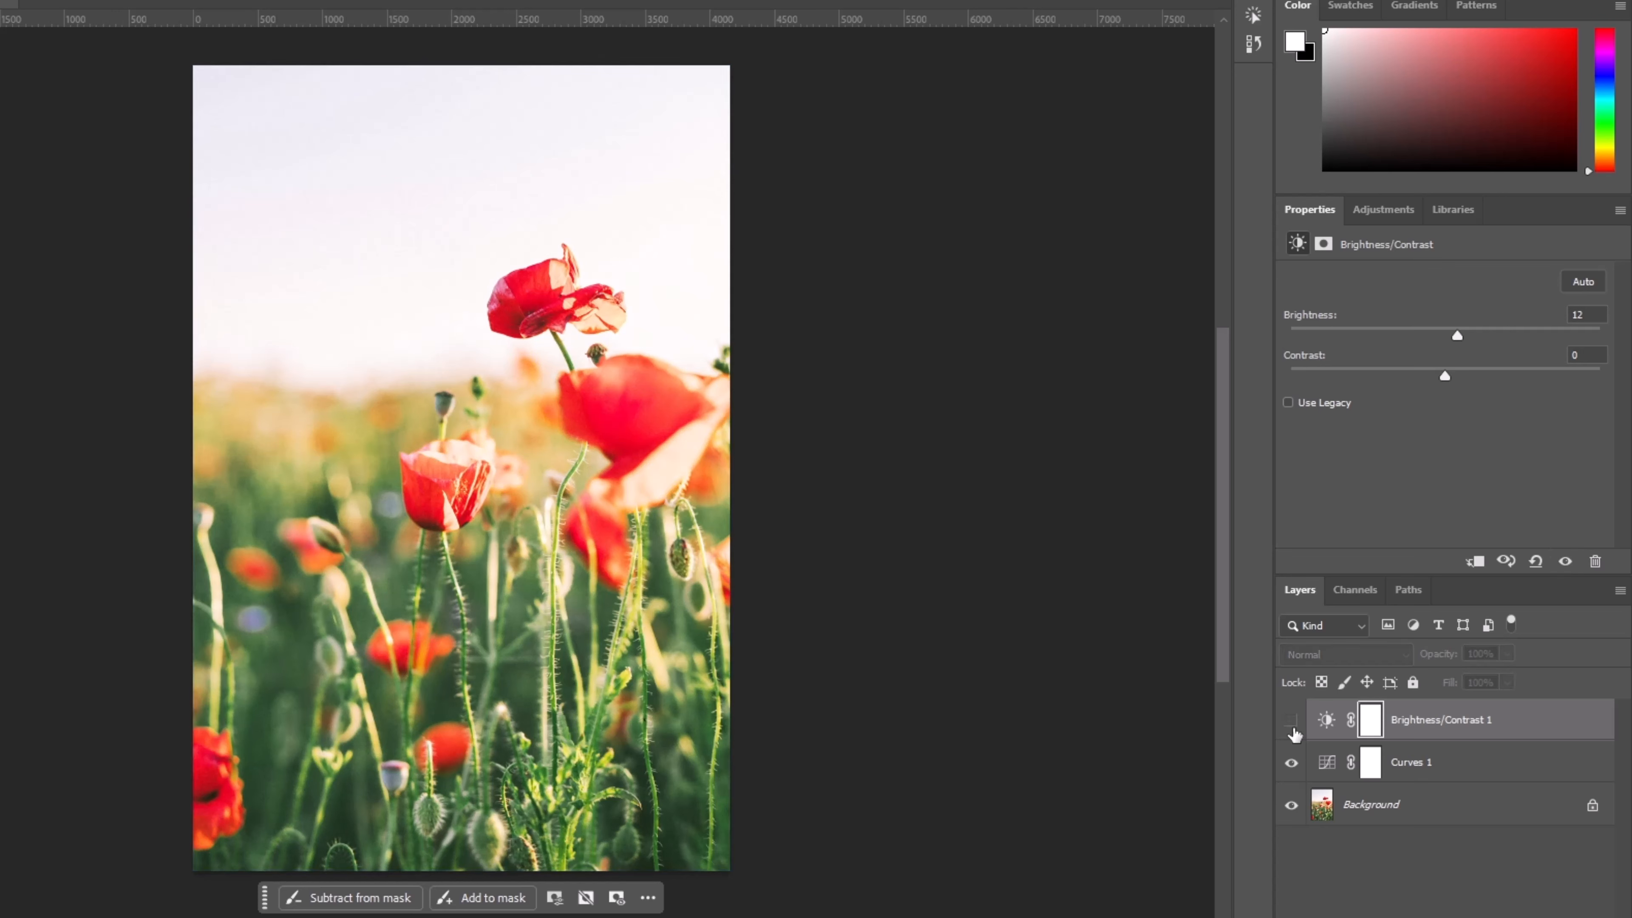
{"action": "left_click", "coordinate": [1292, 721]}
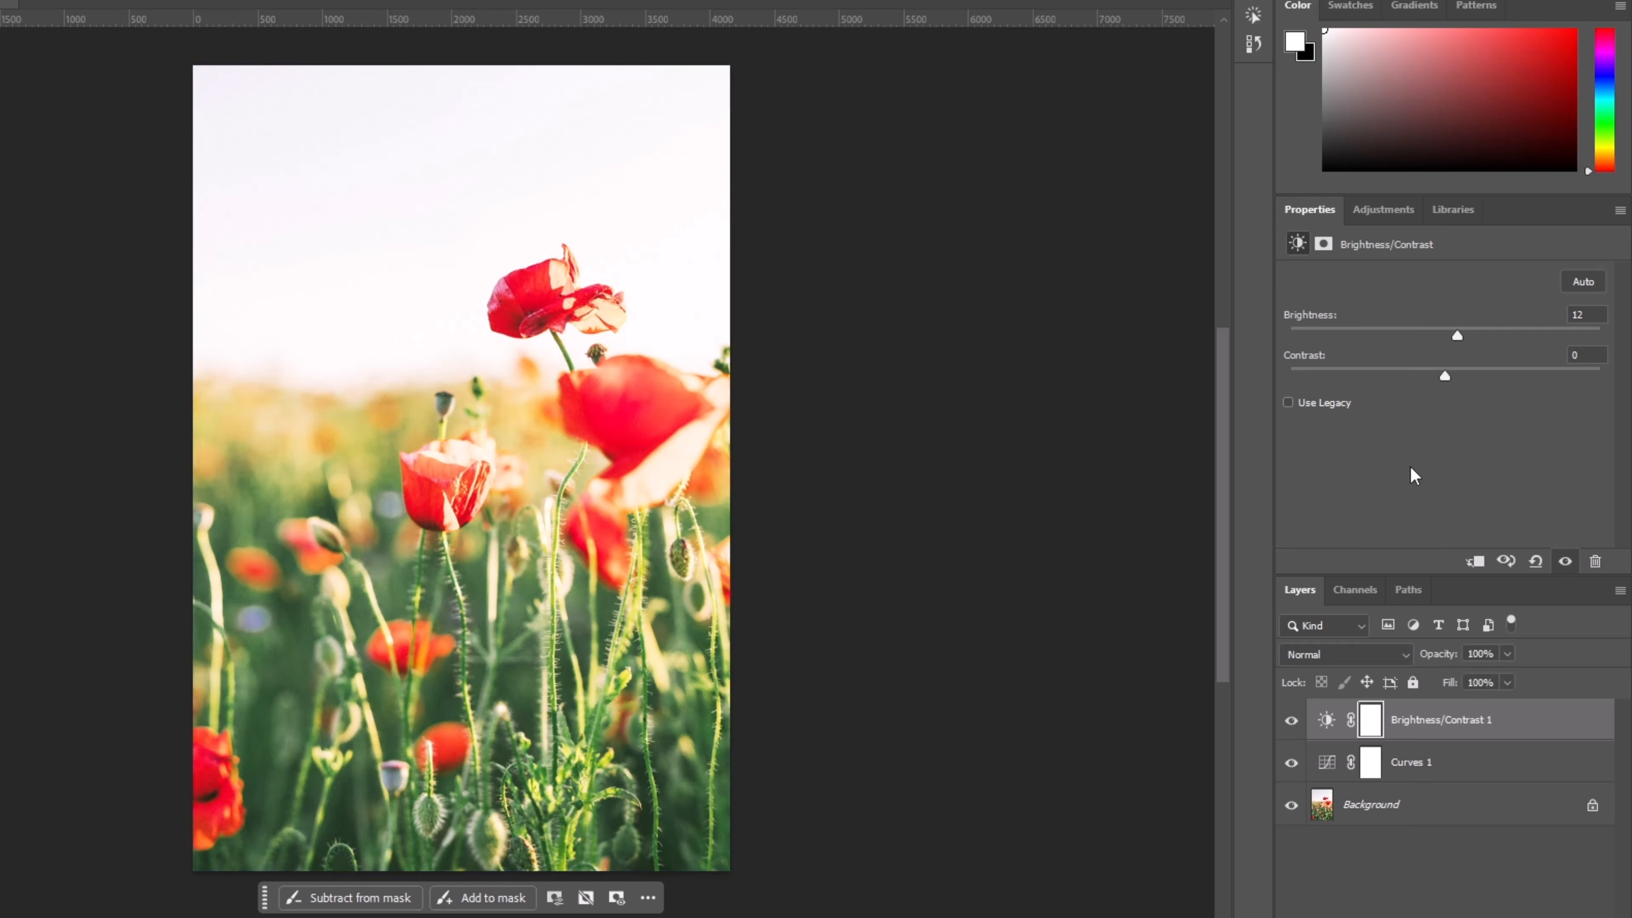
{"action": "left_click_drag", "start_coordinate": [1458, 340], "coordinate": [1460, 336]}
{"action": "left_click", "coordinate": [1601, 313]}
{"action": "type", "text": "10"}
Try stronger and weaker contrast on the Brightness/Contrast layer, settle on -19, and compare before and after
{"action": "left_click_drag", "start_coordinate": [1444, 371], "coordinate": [1406, 380]}
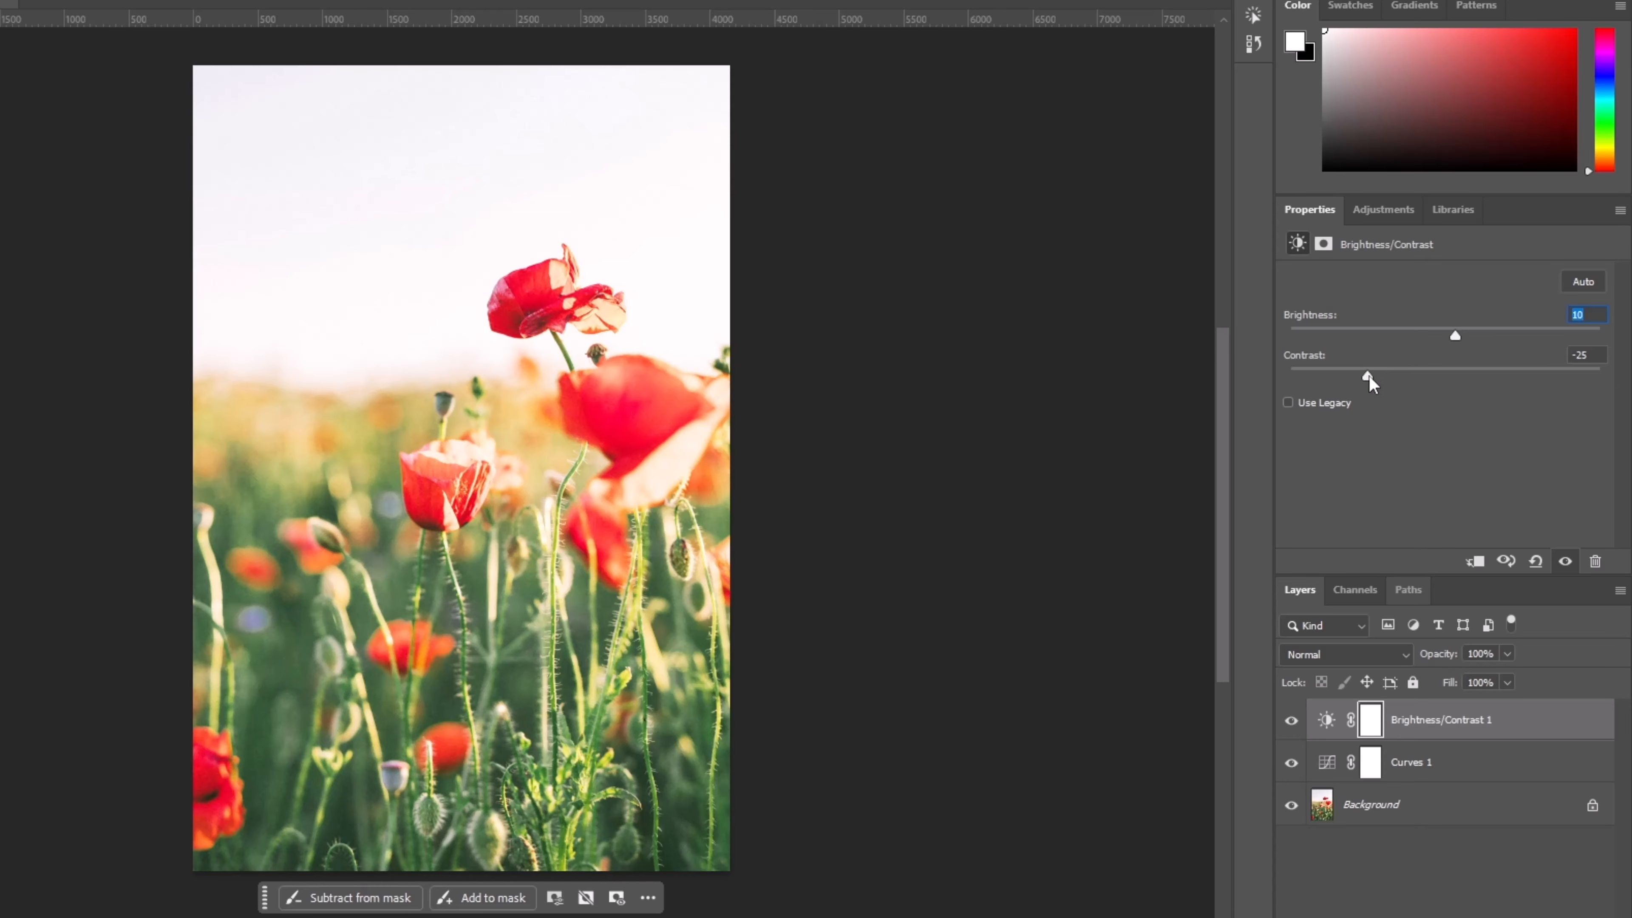
{"action": "left_click_drag", "start_coordinate": [1286, 387], "coordinate": [1492, 404]}
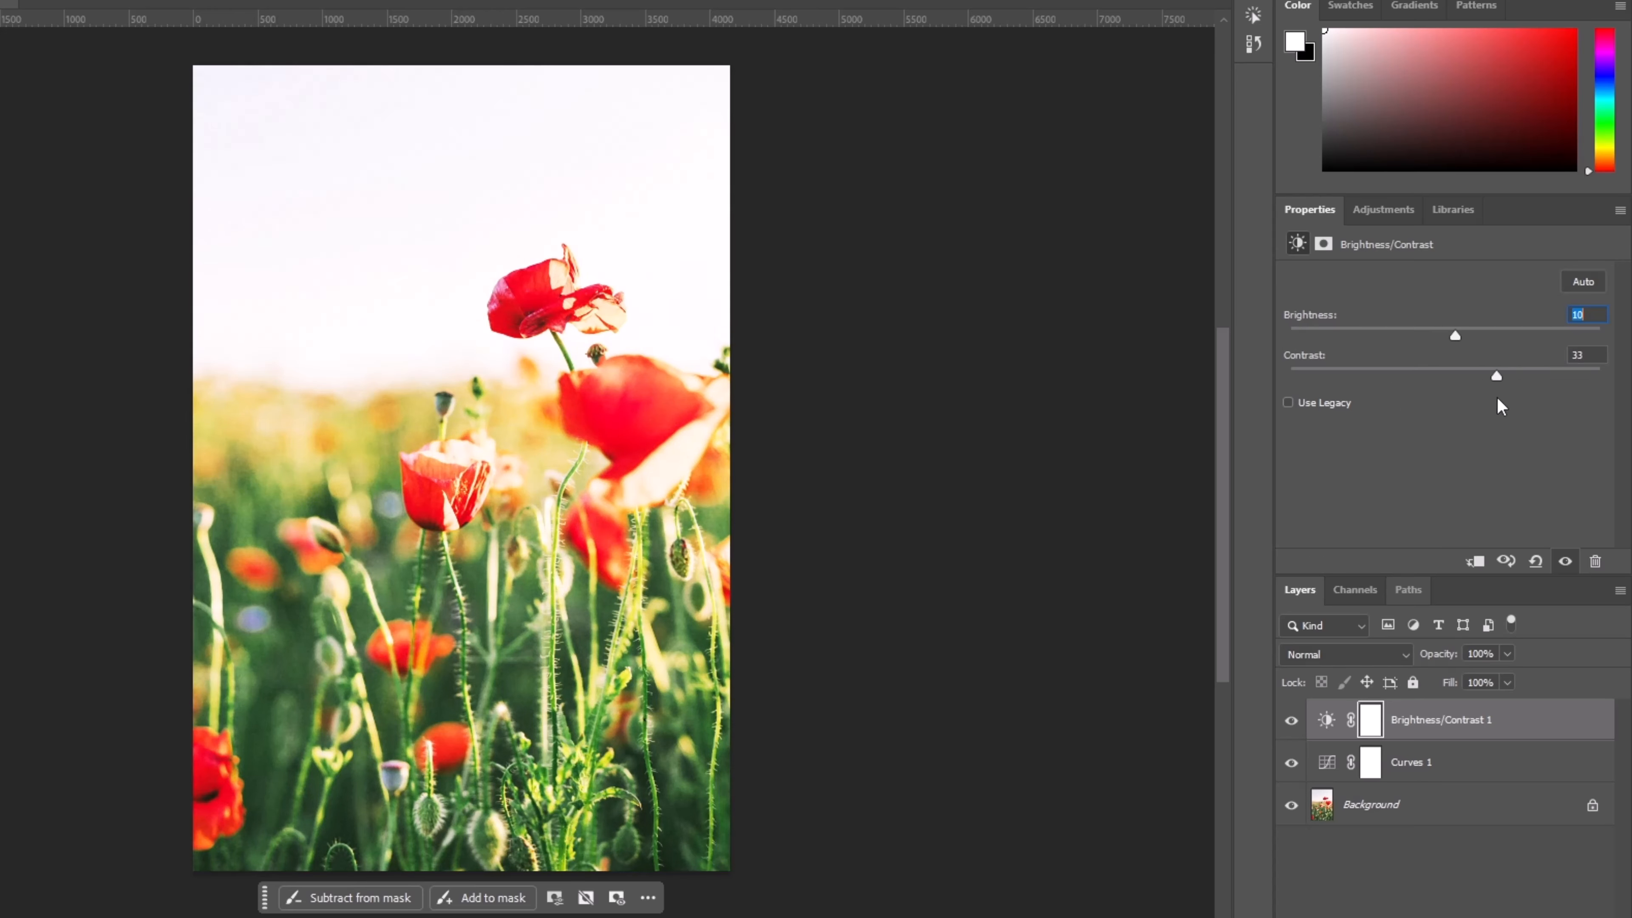
{"action": "left_click_drag", "start_coordinate": [1497, 399], "coordinate": [1556, 417]}
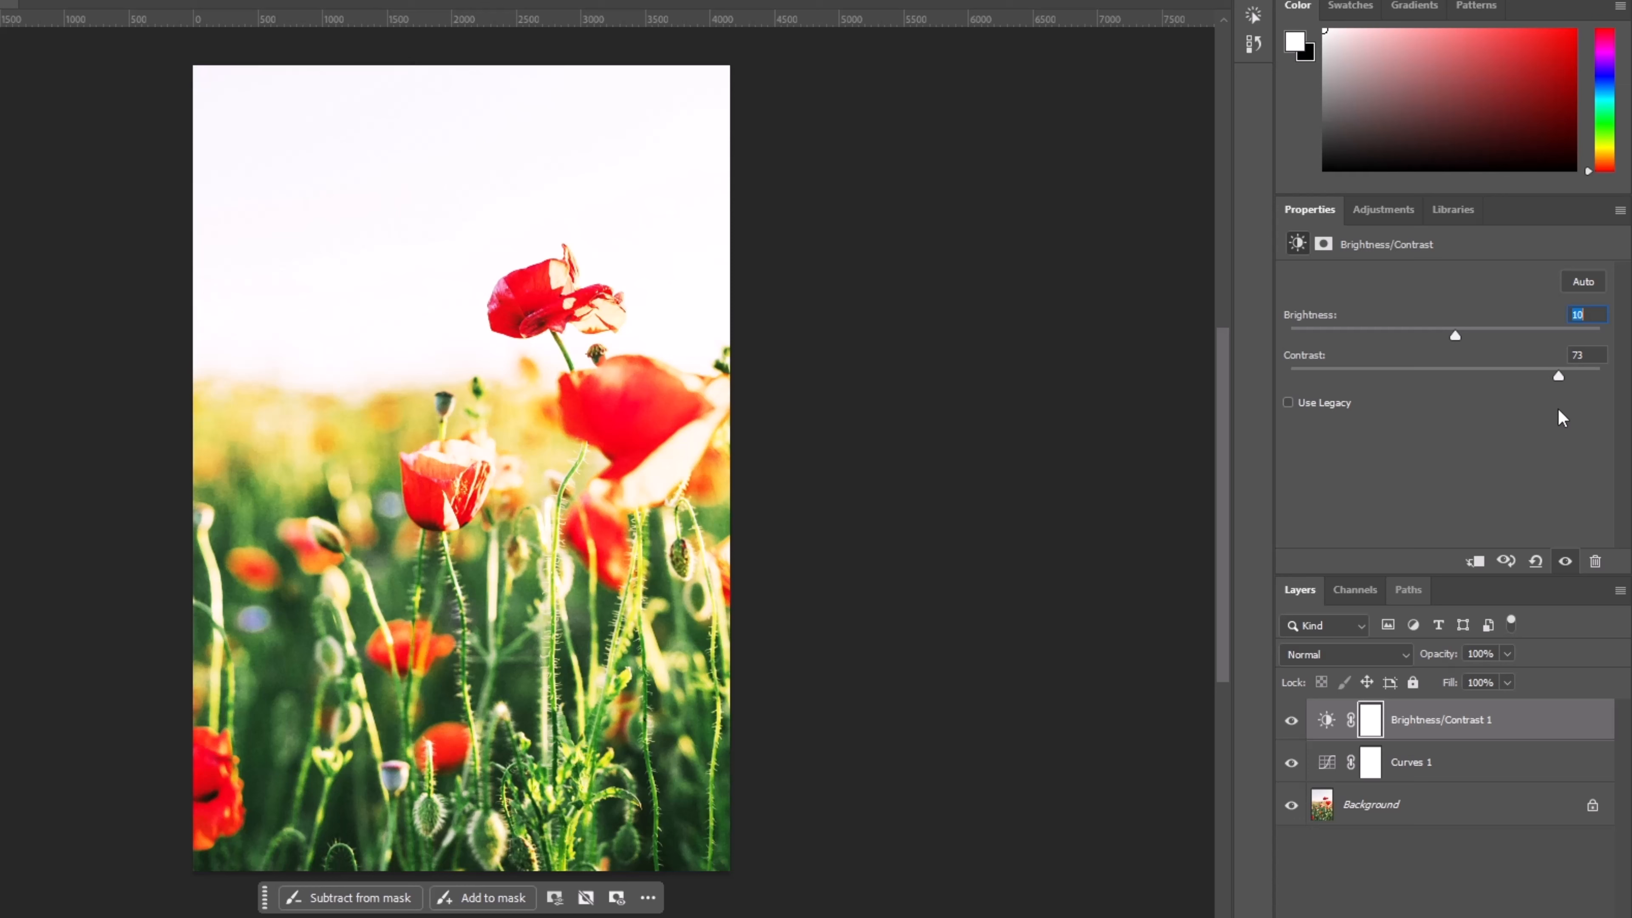
{"action": "left_click_drag", "start_coordinate": [1572, 399], "coordinate": [1522, 379]}
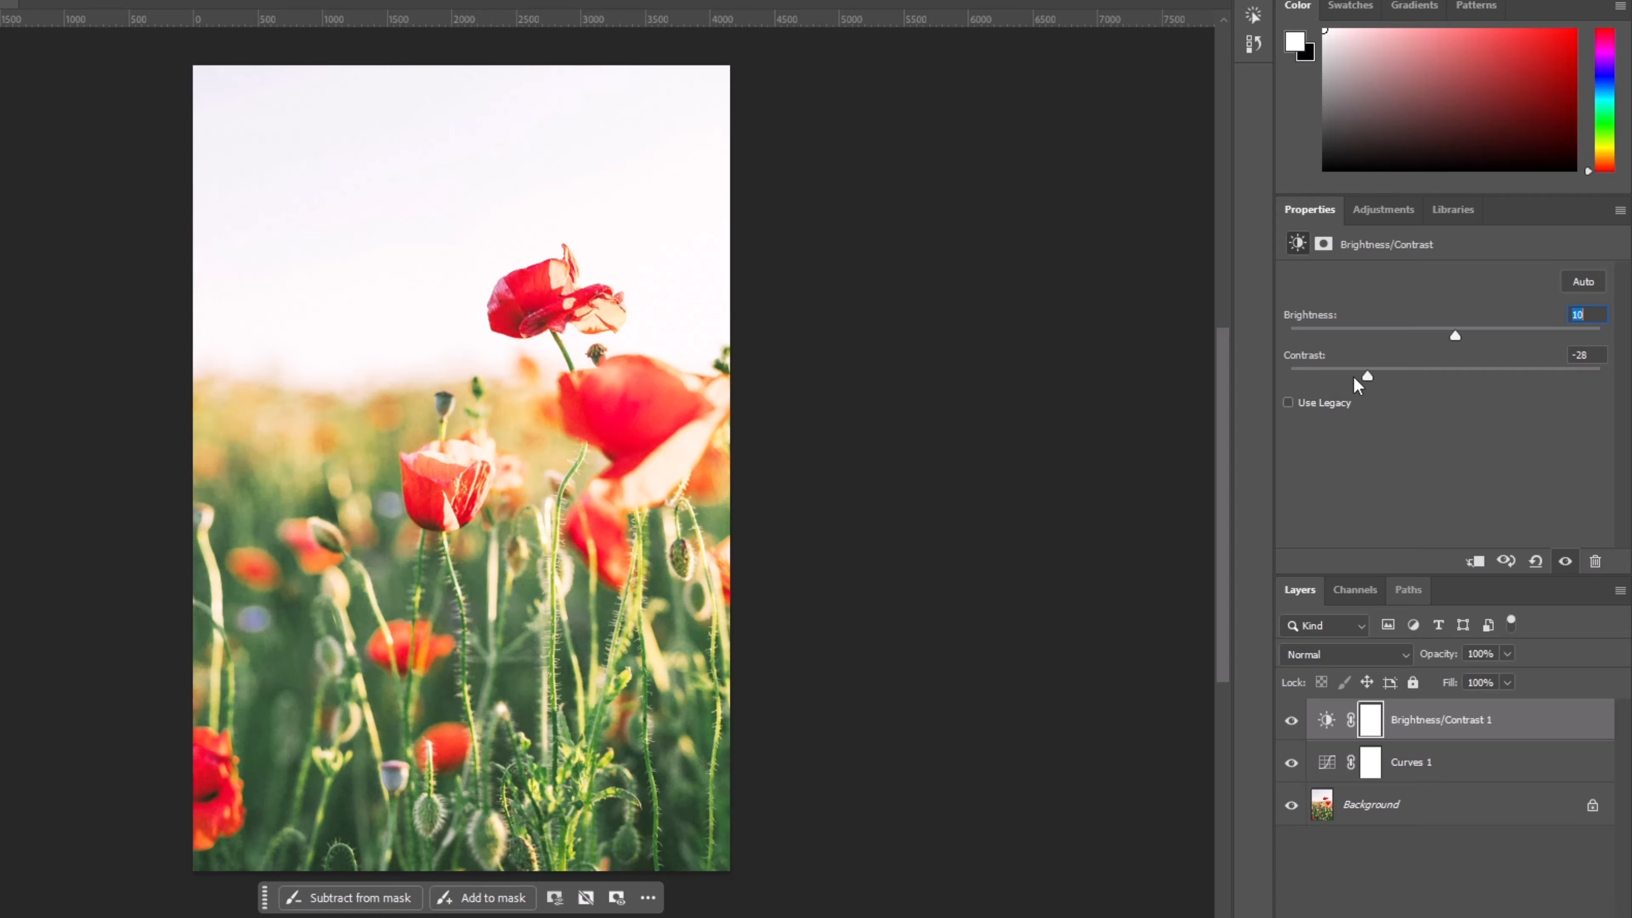
{"action": "left_click_drag", "start_coordinate": [1335, 374], "coordinate": [1326, 374]}
{"action": "left_click_drag", "start_coordinate": [1305, 384], "coordinate": [1391, 411]}
{"action": "left_click", "coordinate": [1290, 721]}
{"action": "left_click", "coordinate": [1289, 723]}
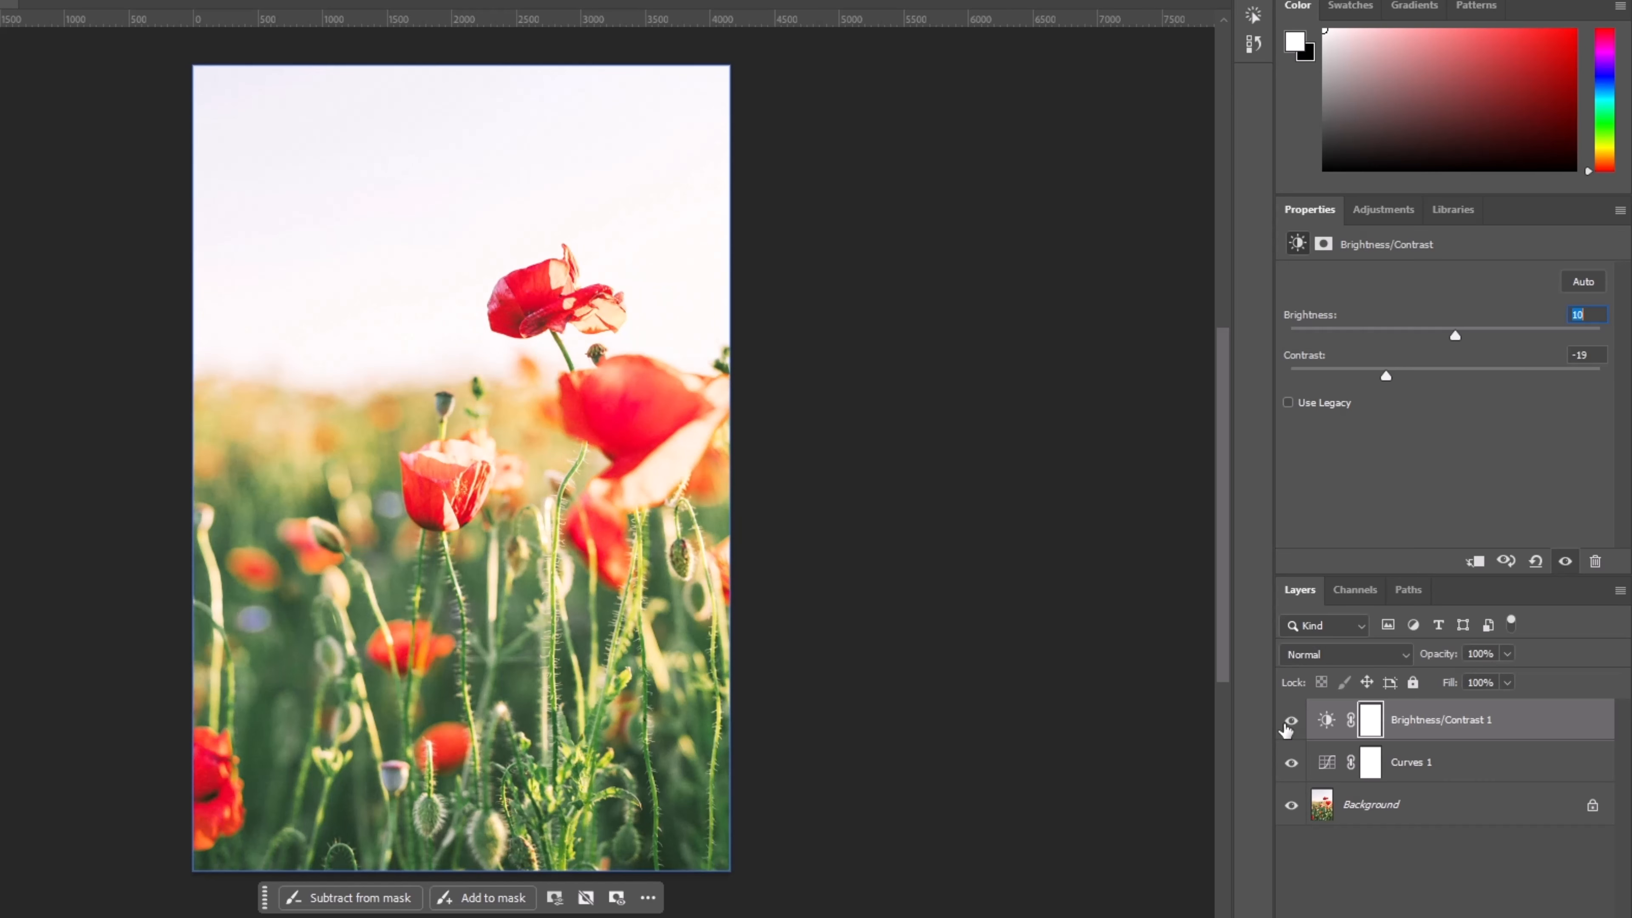
Add an Exposure adjustment layer, test small exposure changes around 0.00, and compare the photo with and without it
{"action": "left_click", "coordinate": [1409, 212]}
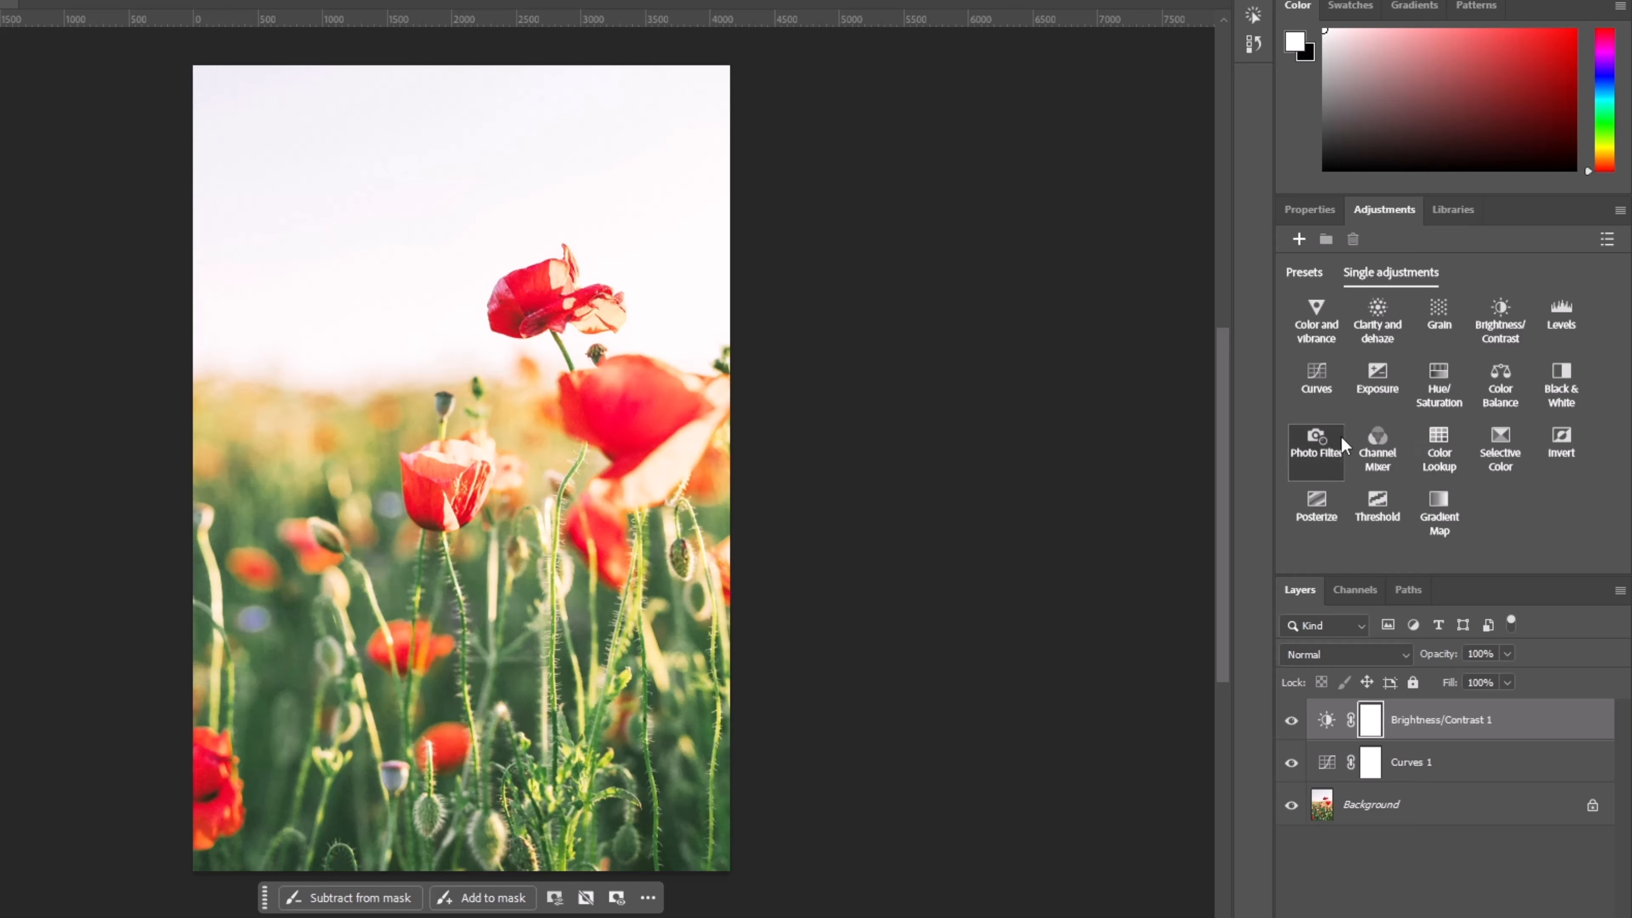
{"action": "left_click", "coordinate": [1391, 401]}
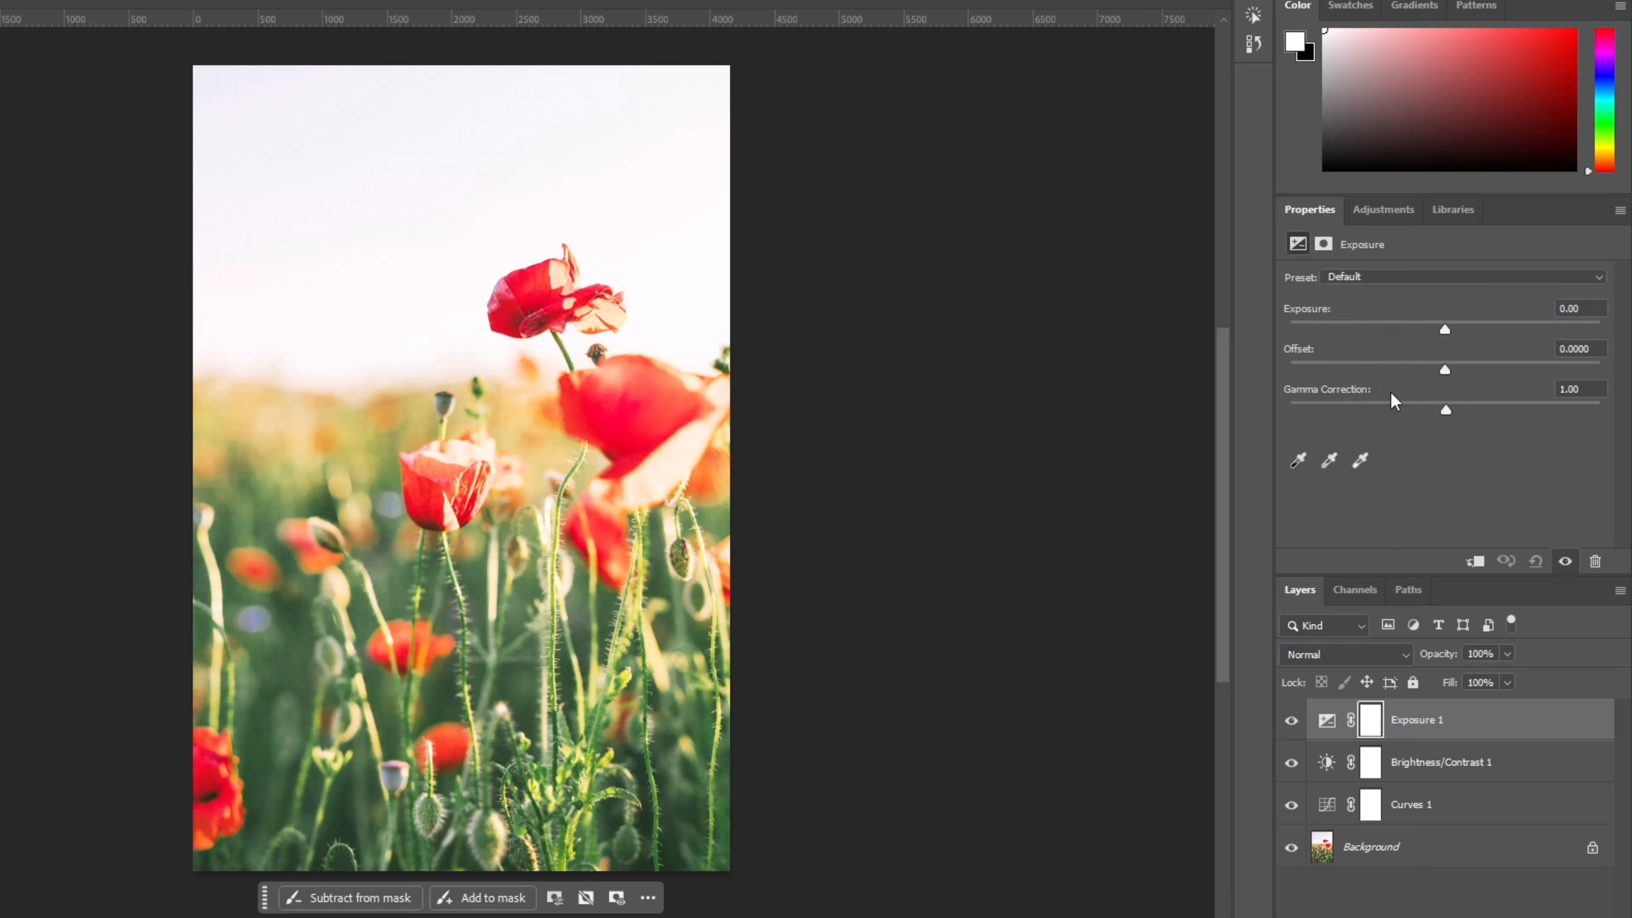
{"action": "mouse_move", "coordinate": [1450, 324]}
{"action": "left_mouse_down"}
{"action": "mouse_move", "coordinate": [1481, 349]}
{"action": "mouse_move", "coordinate": [1445, 347]}
{"action": "left_mouse_up"}
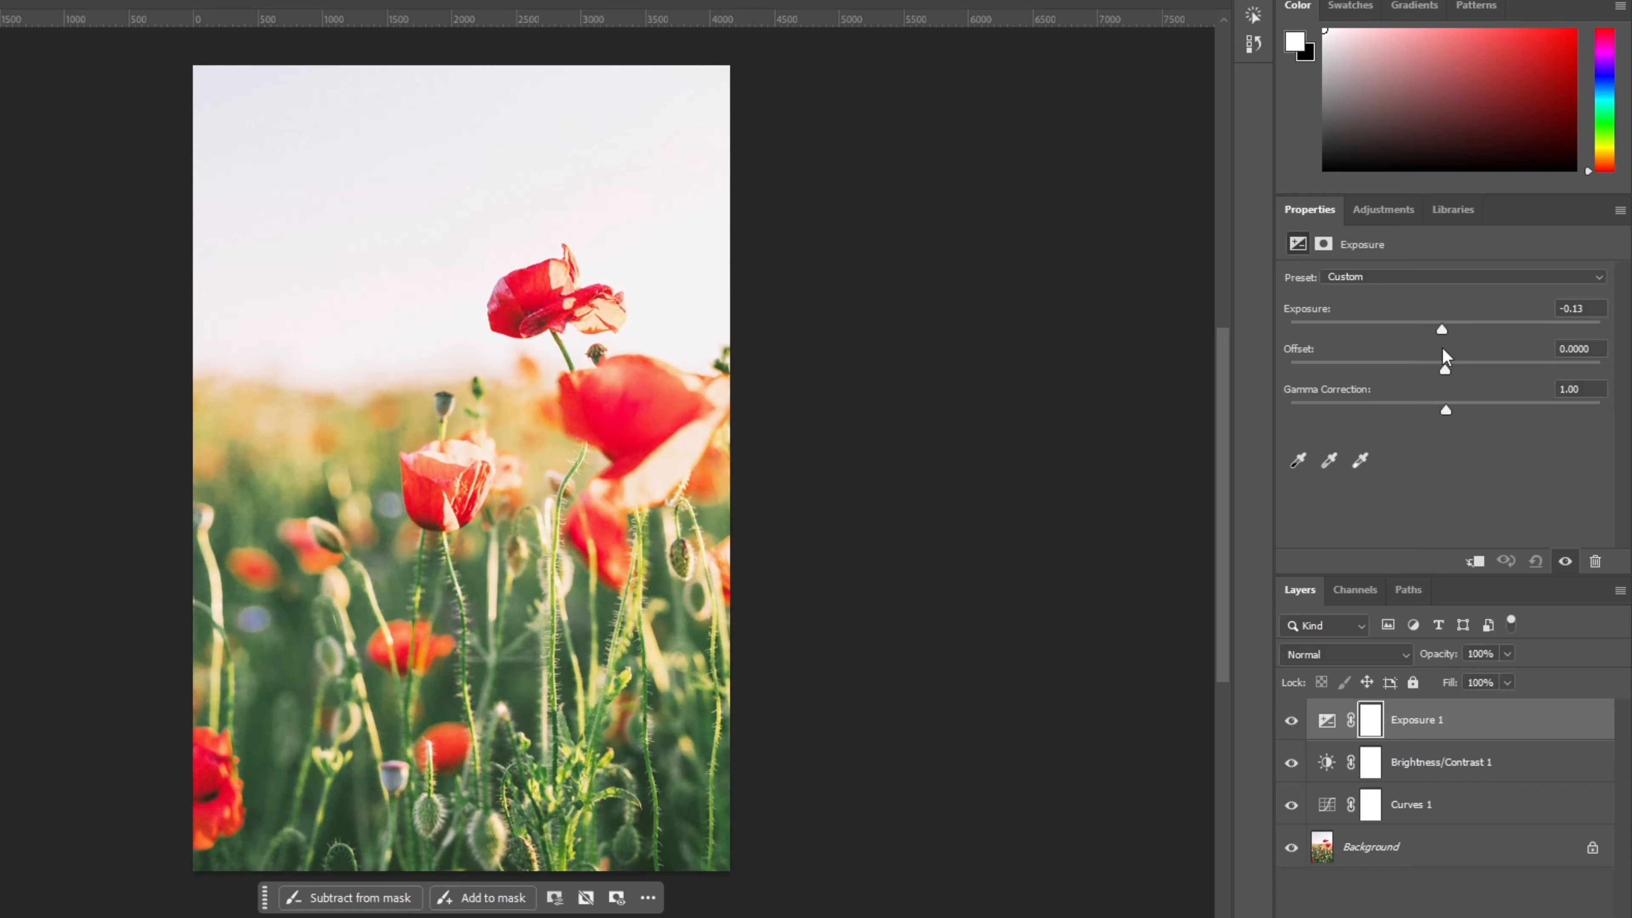
{"action": "left_click", "coordinate": [1292, 721]}
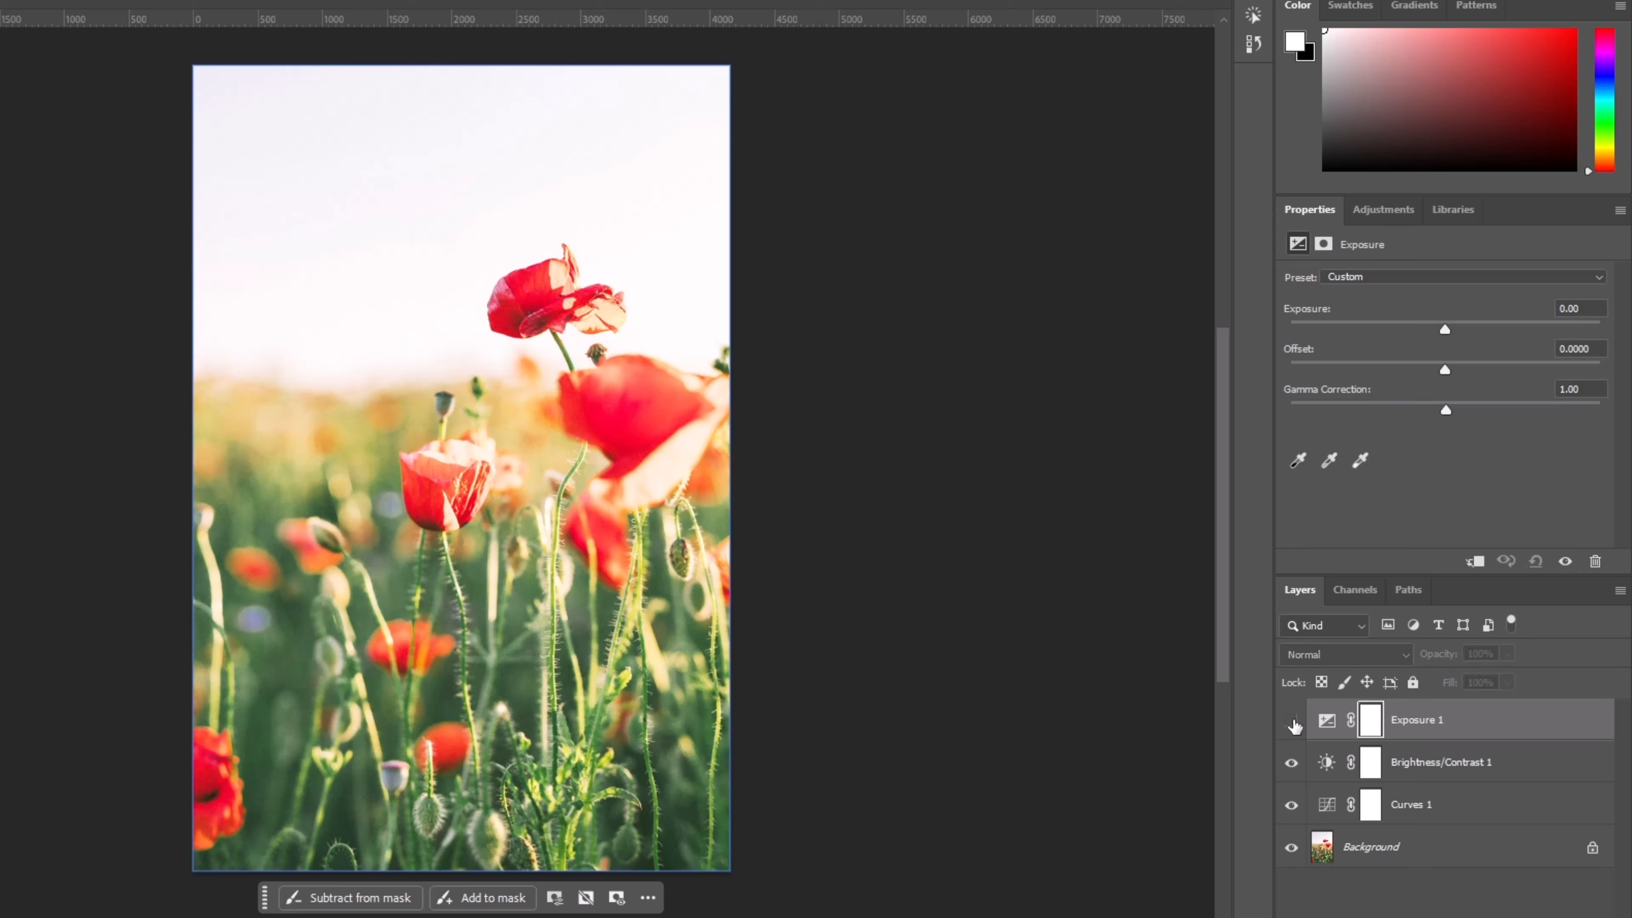
{"action": "left_click", "coordinate": [1292, 721]}
{"action": "mouse_move", "coordinate": [1446, 328]}
{"action": "left_mouse_down"}
{"action": "mouse_move", "coordinate": [1459, 325]}
{"action": "mouse_move", "coordinate": [1433, 329]}
{"action": "mouse_move", "coordinate": [1446, 335]}
{"action": "left_mouse_up"}
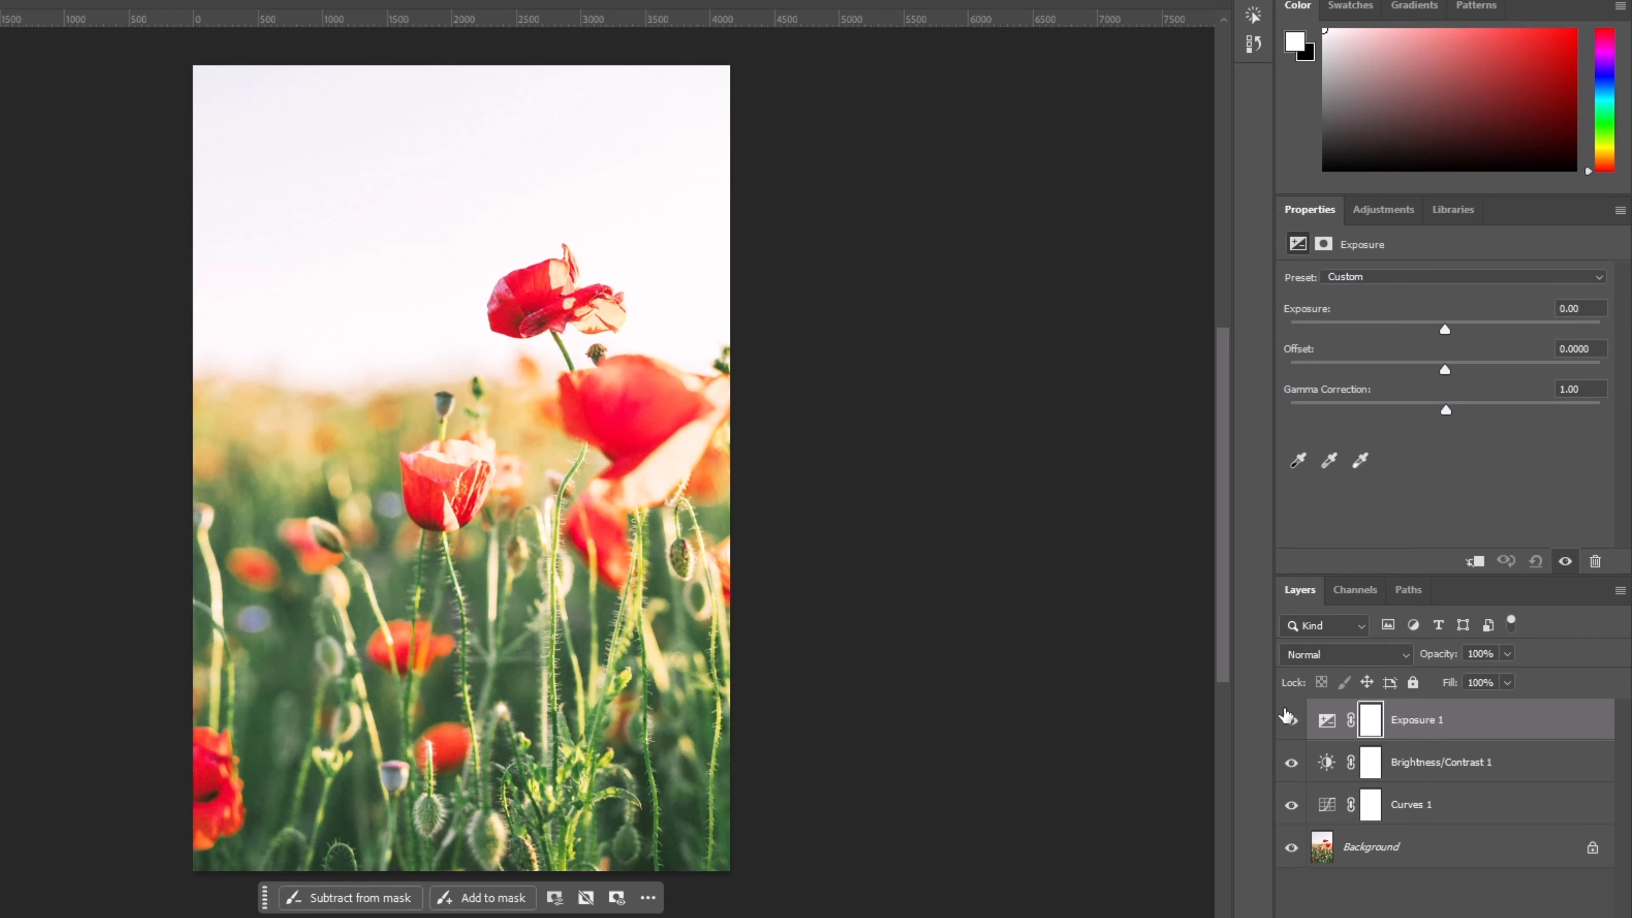
{"action": "left_click", "coordinate": [1291, 720]}
{"action": "left_click", "coordinate": [1289, 720]}
Set the Exposure layer's exposure to +0.13 and toggle its visibility to compare before and after
{"action": "left_click_drag", "start_coordinate": [1448, 325], "coordinate": [1448, 333]}
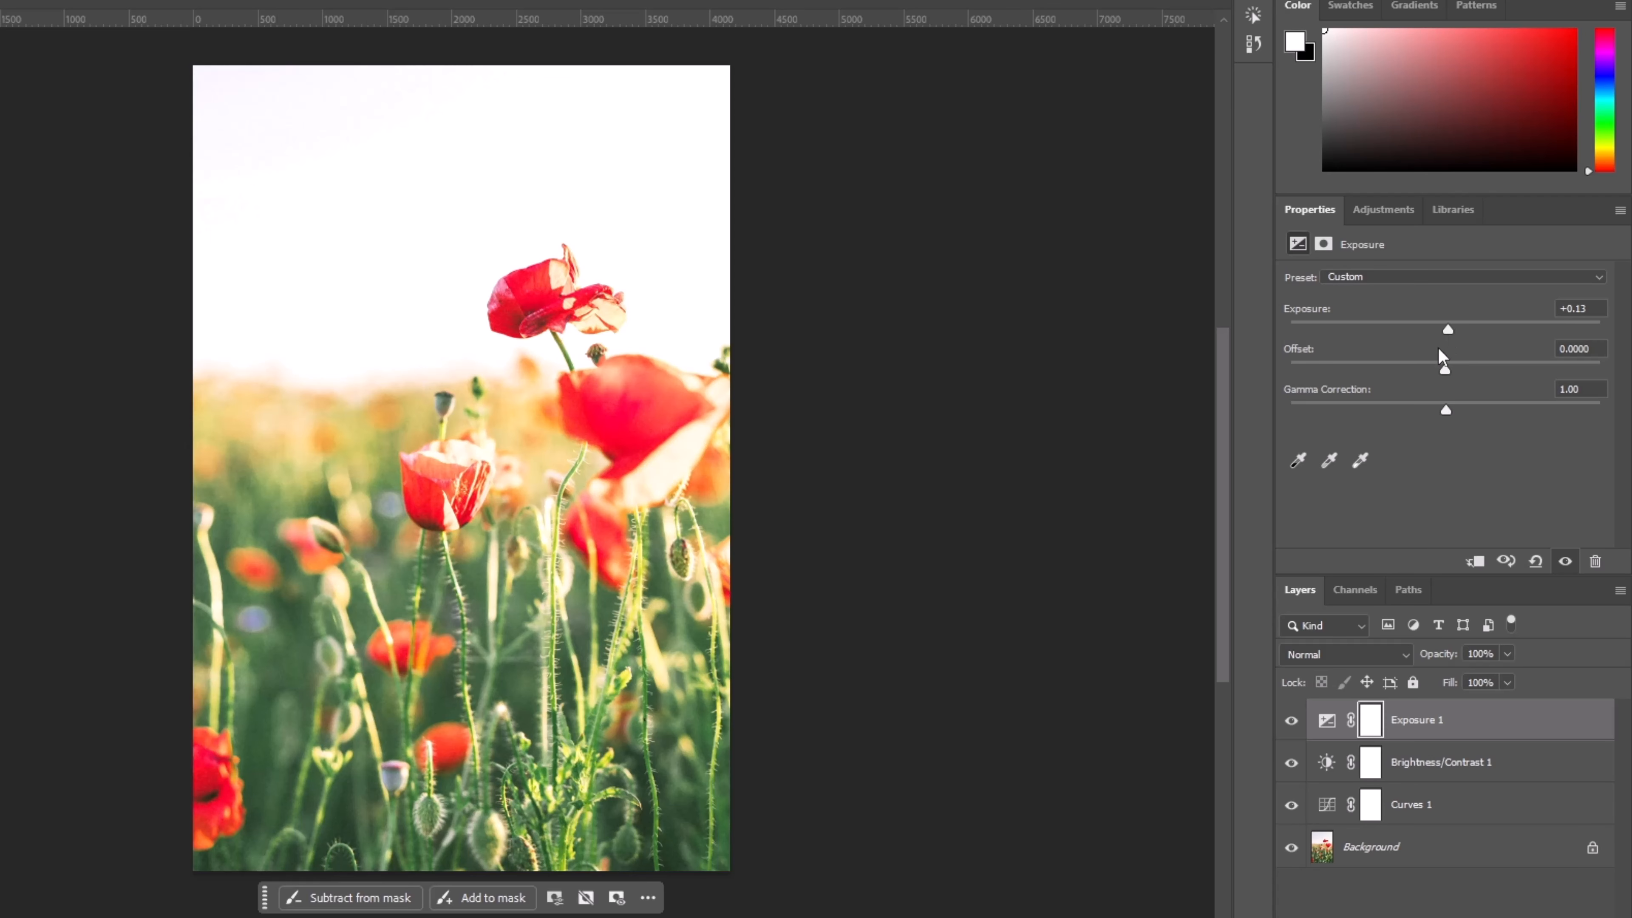
{"action": "left_click", "coordinate": [1290, 722]}
{"action": "left_click", "coordinate": [1289, 724]}
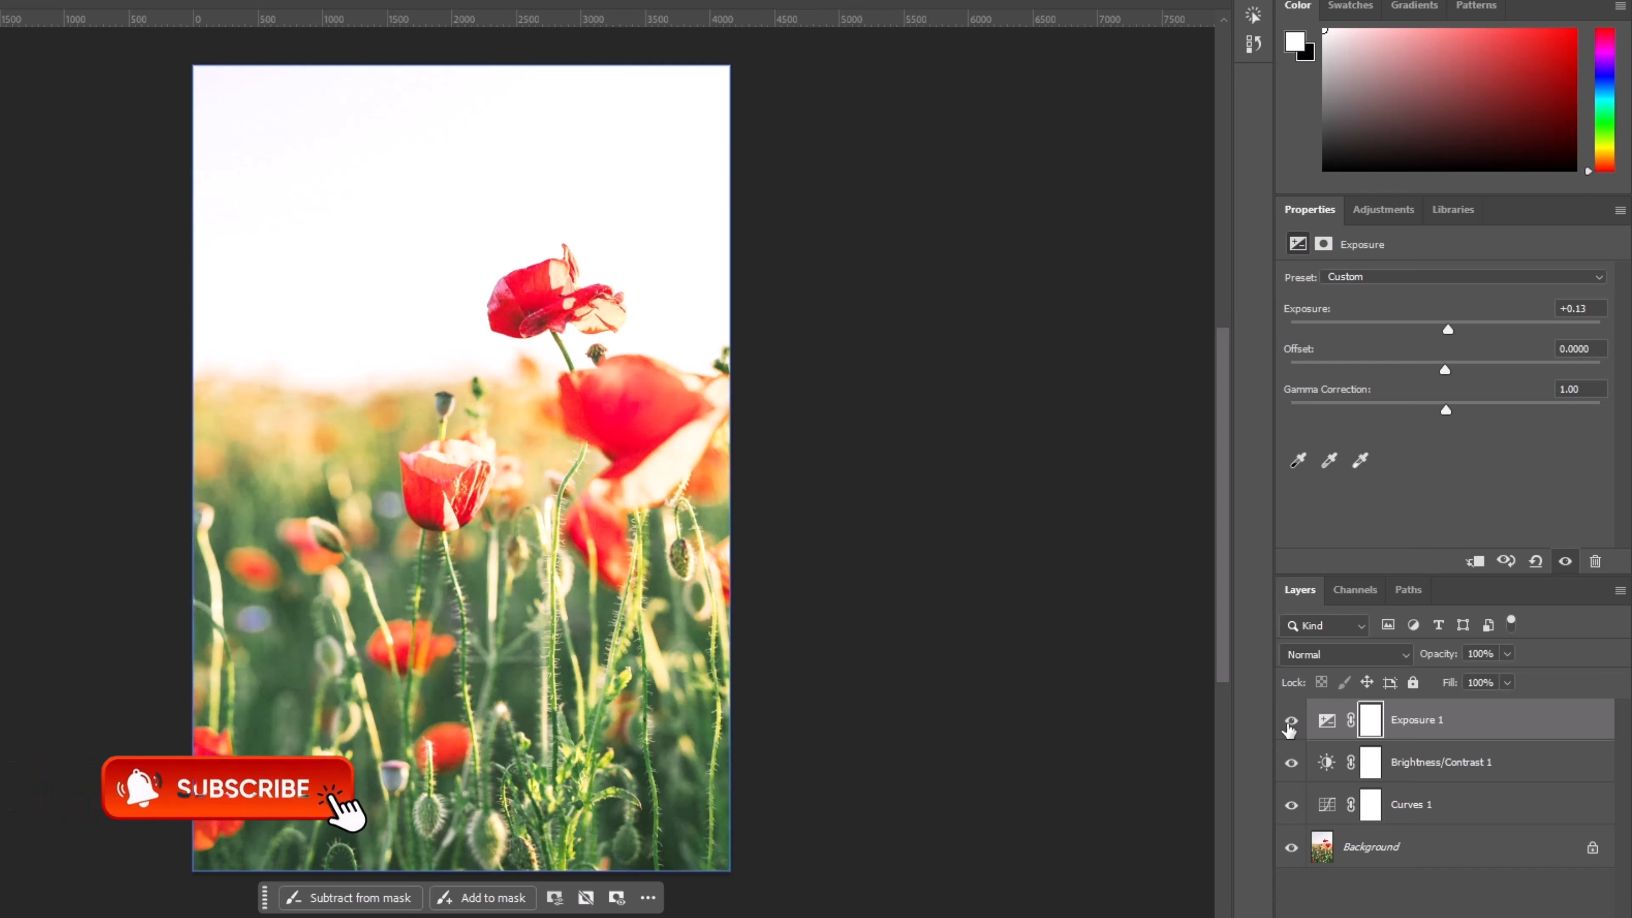
{"action": "left_click", "coordinate": [1288, 724]}
{"action": "left_click", "coordinate": [1290, 723]}
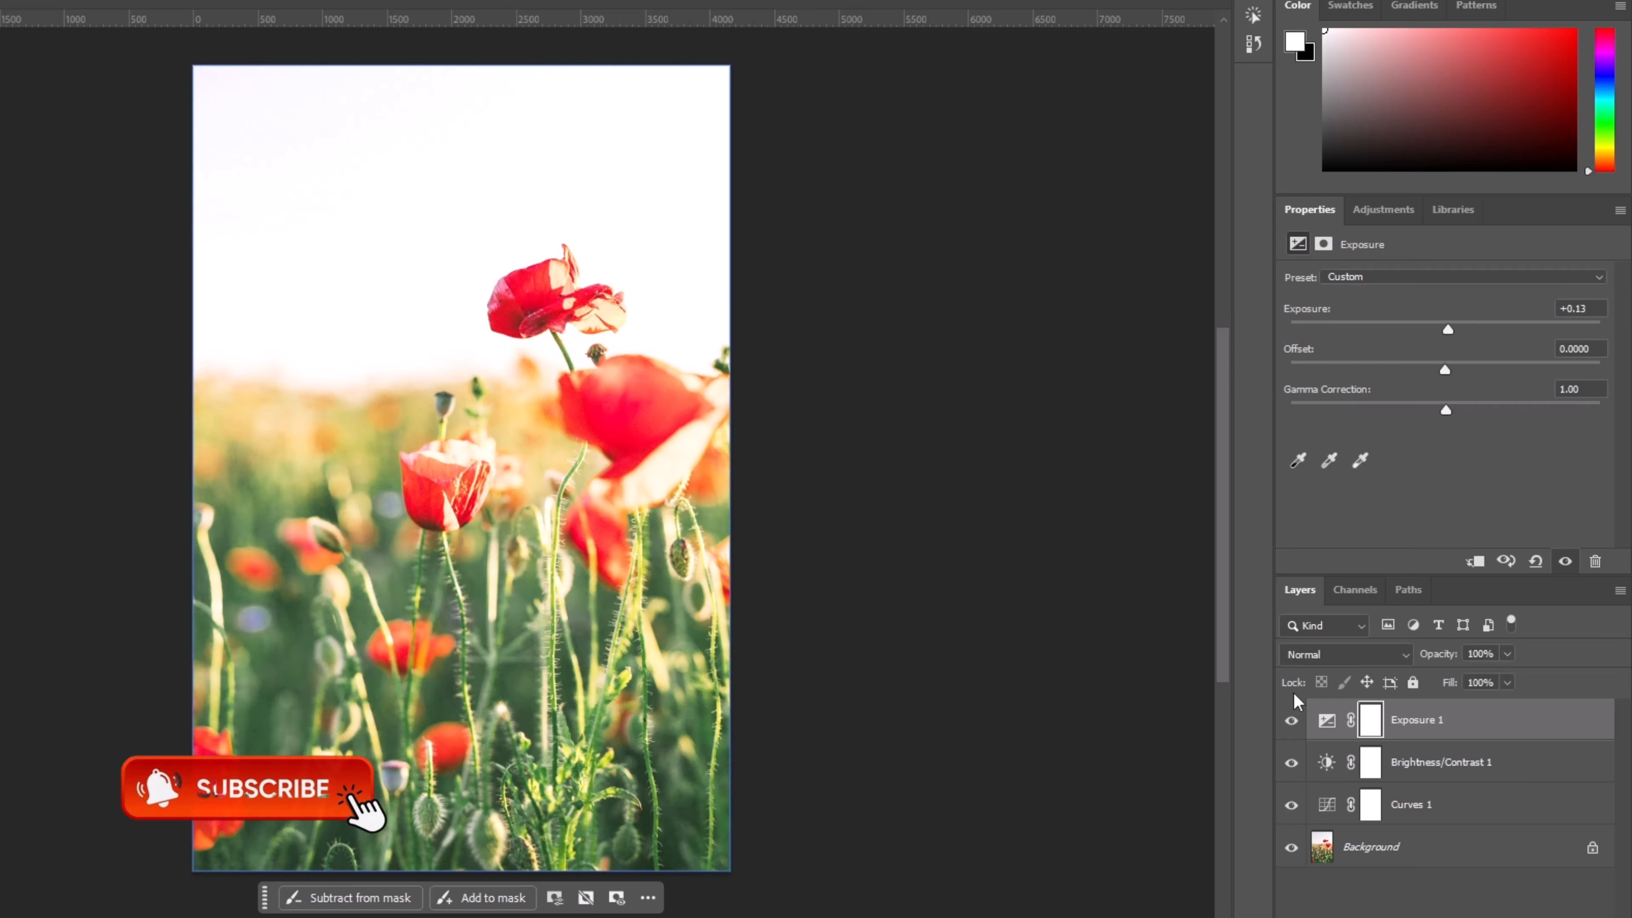
Try a Hue/Saturation adjustment layer on all colors with hue -104 and saturation +5, and delete the layer
{"action": "left_click", "coordinate": [1357, 209]}
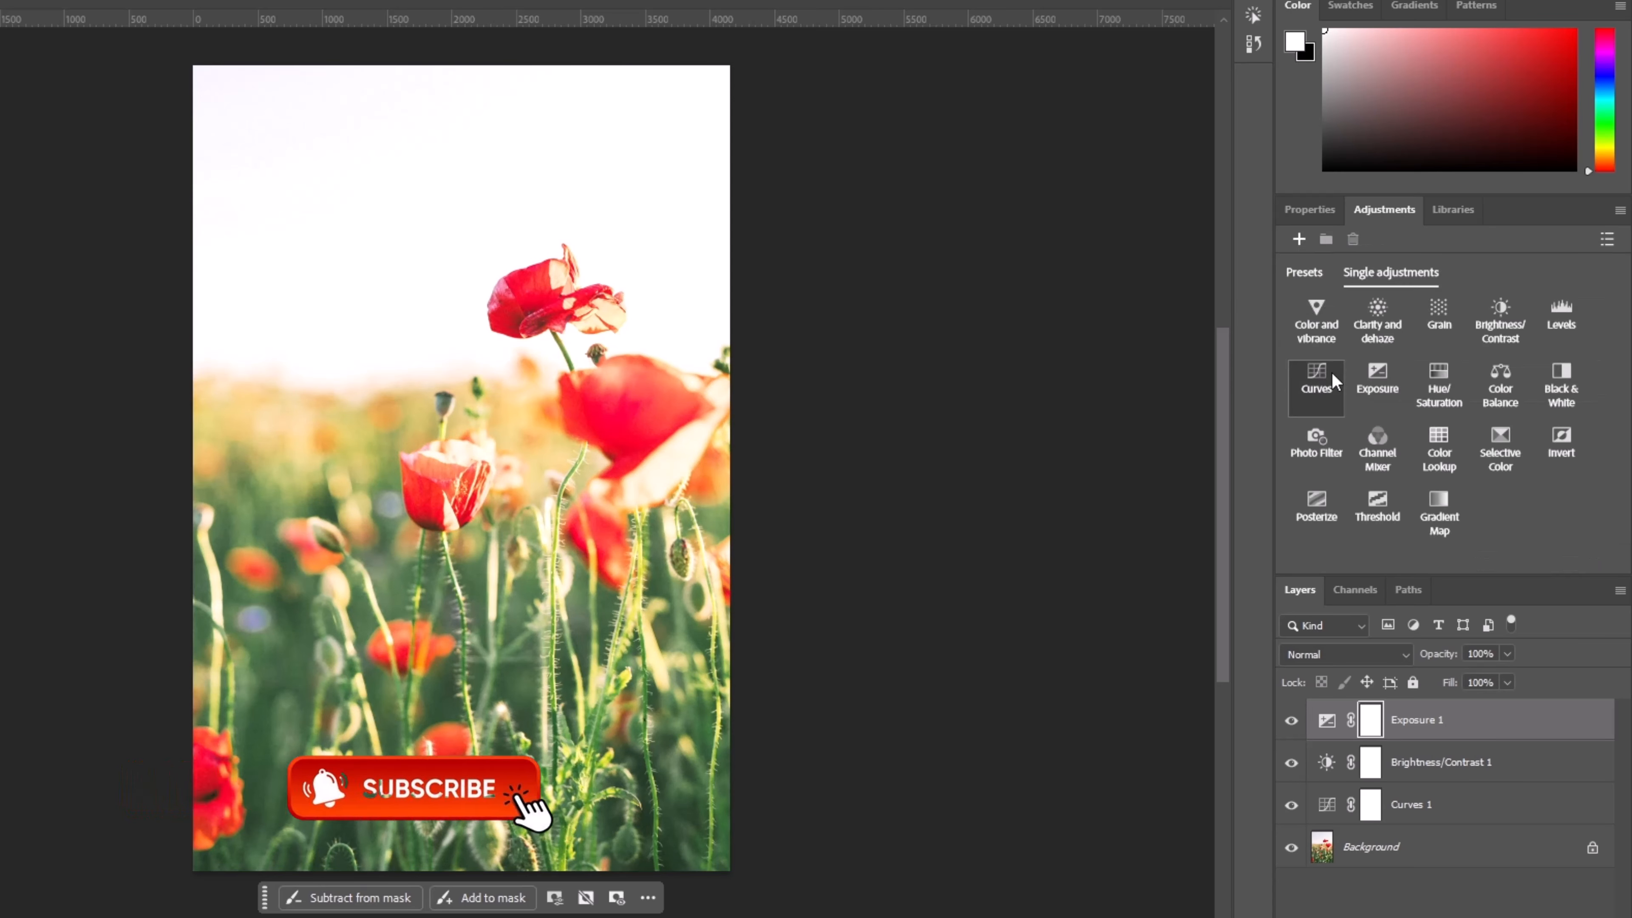
{"action": "left_click", "coordinate": [1434, 388]}
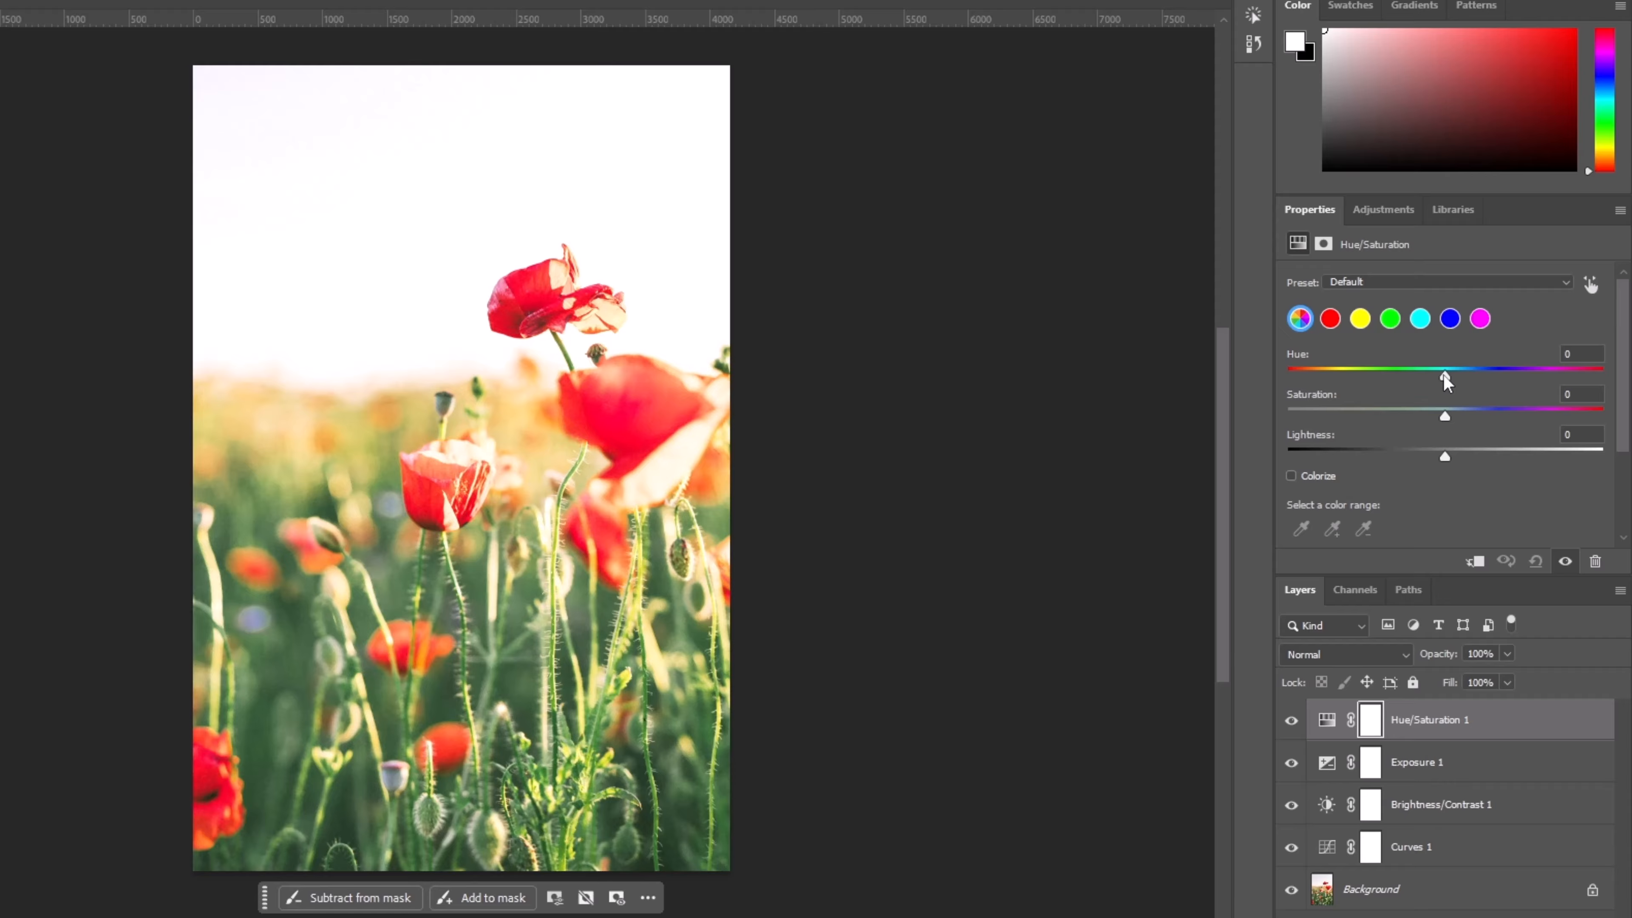
{"action": "left_click_drag", "start_coordinate": [1445, 379], "coordinate": [1358, 388]}
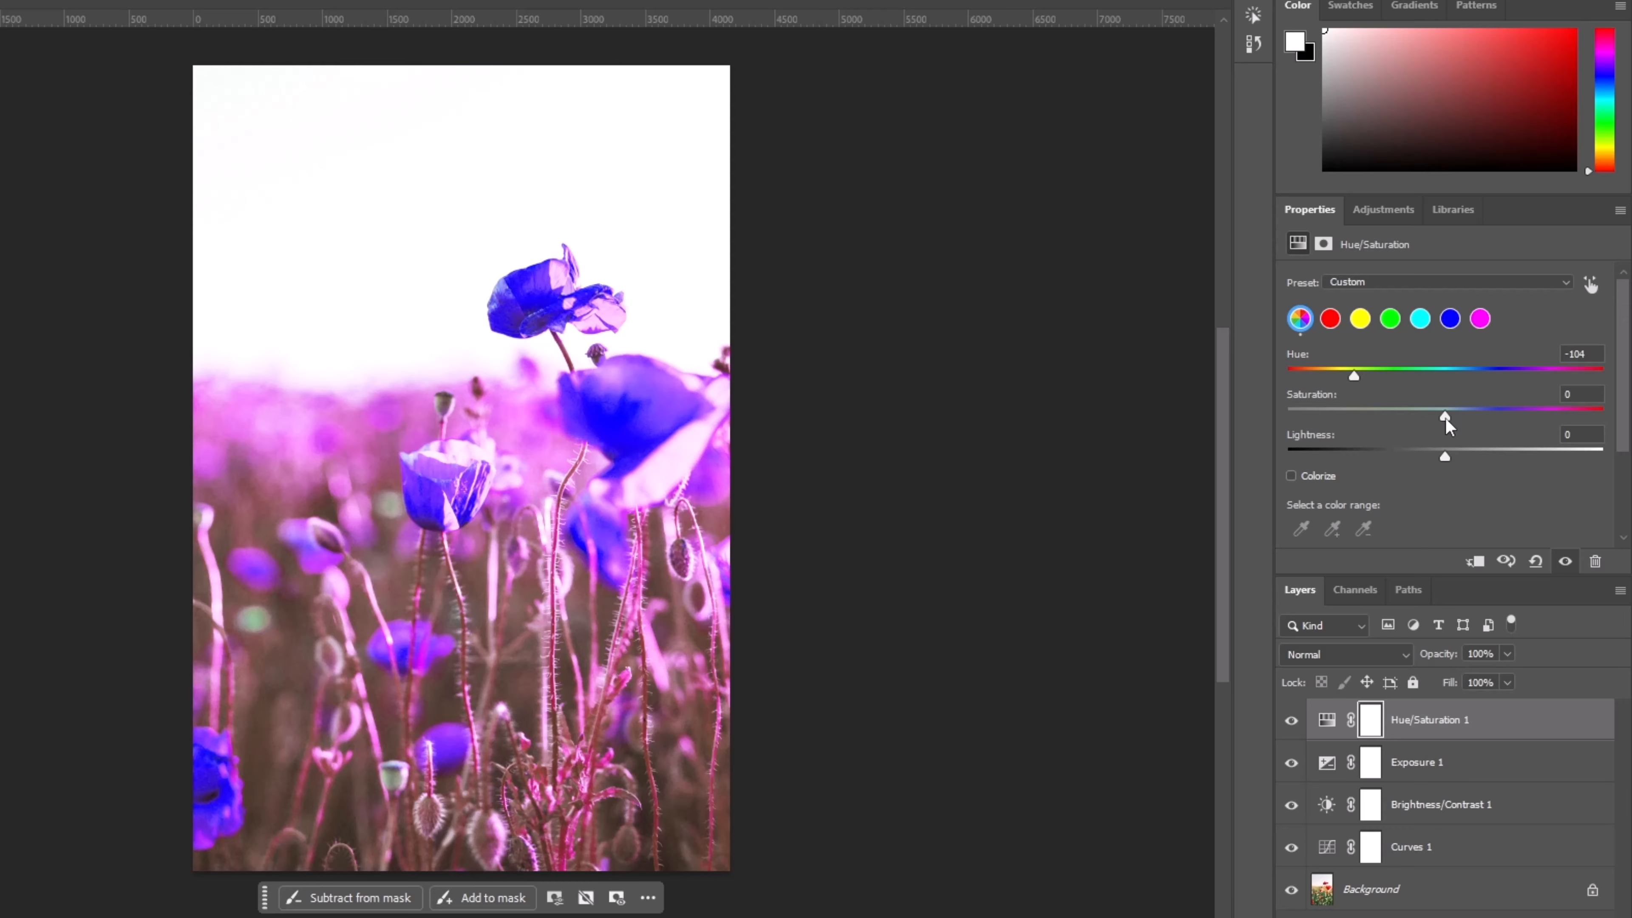
{"action": "left_click_drag", "start_coordinate": [1446, 416], "coordinate": [1614, 433]}
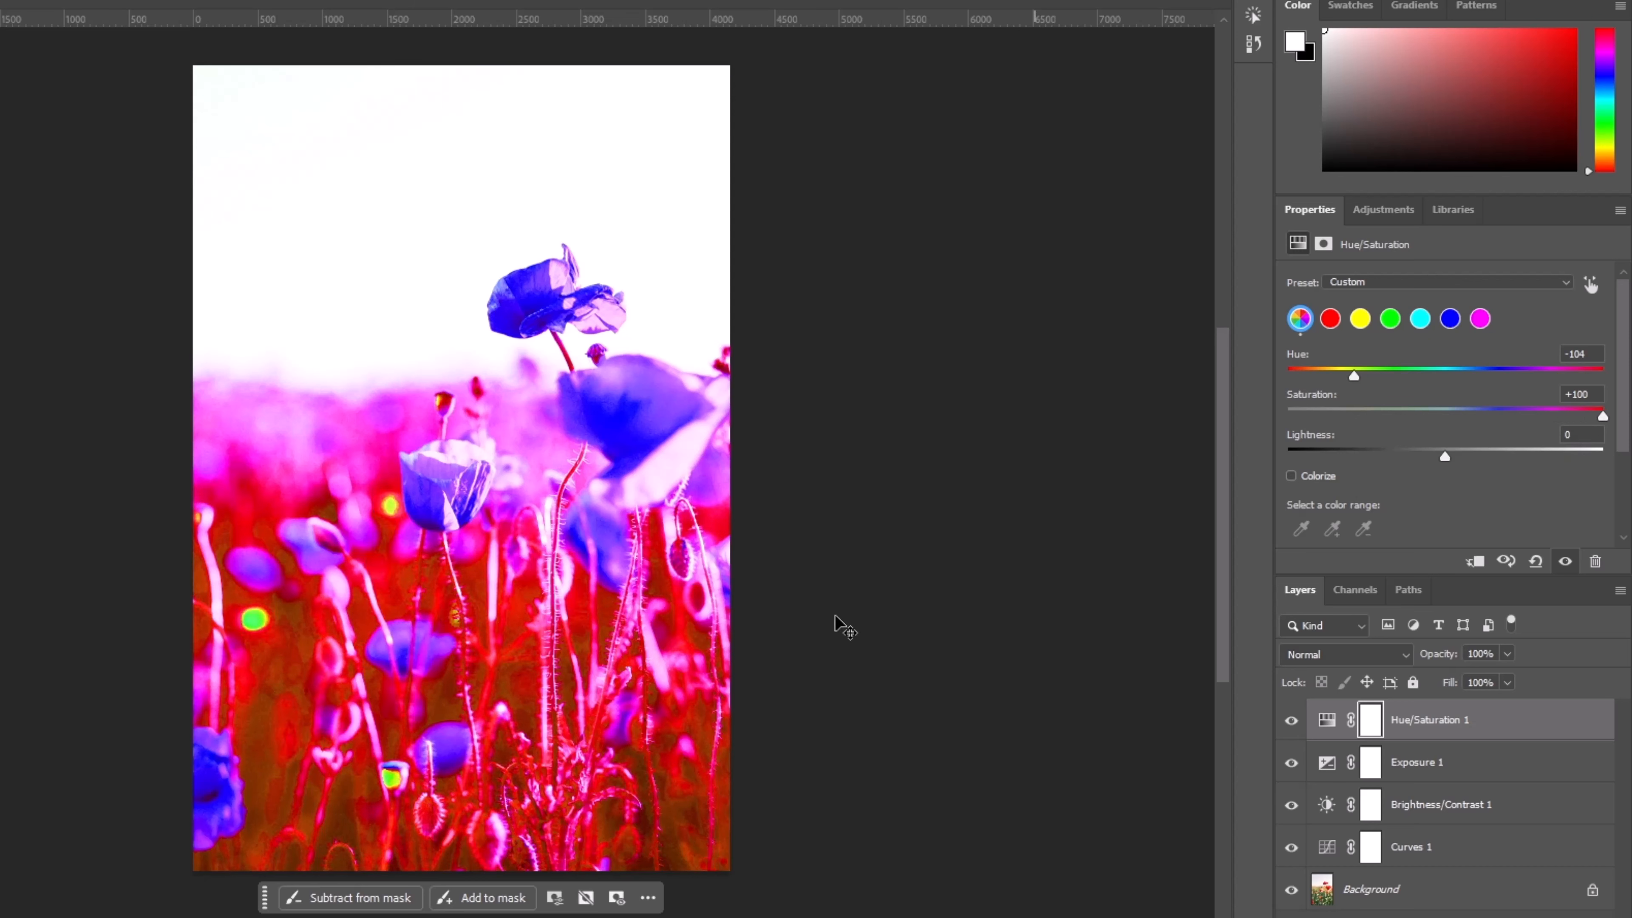
{"action": "left_click", "coordinate": [1542, 415]}
{"action": "left_click_drag", "start_coordinate": [1546, 421], "coordinate": [1456, 430]}
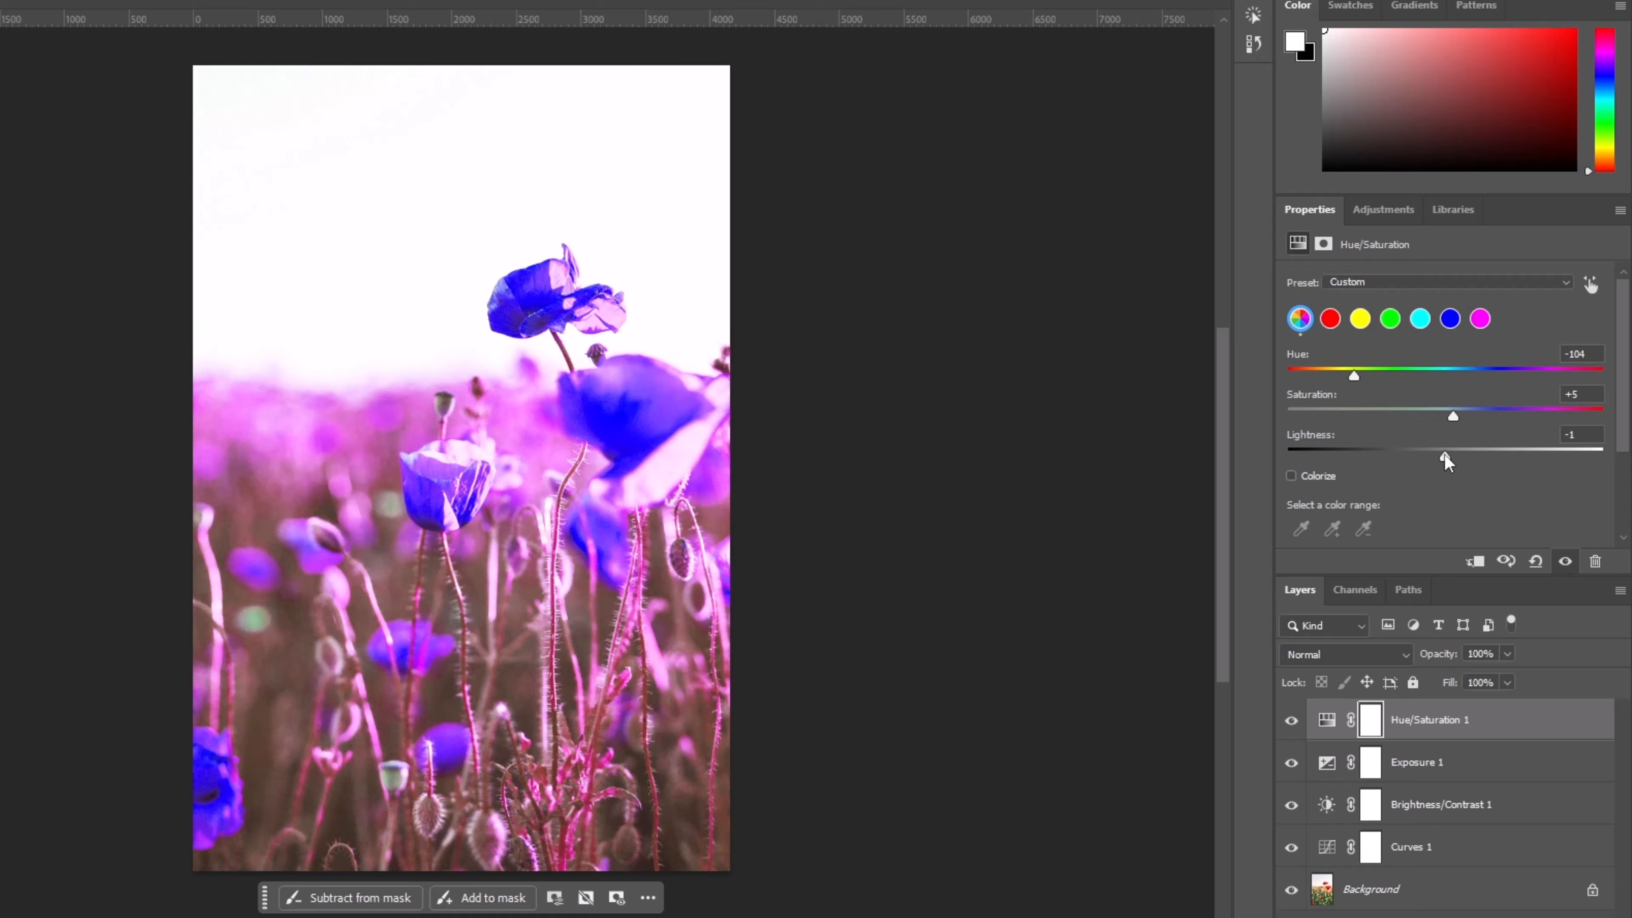
{"action": "mouse_move", "coordinate": [1445, 458]}
{"action": "left_mouse_down"}
{"action": "mouse_move", "coordinate": [1397, 467]}
{"action": "mouse_move", "coordinate": [1508, 472]}
{"action": "mouse_move", "coordinate": [1450, 483]}
{"action": "left_mouse_up"}
{"action": "left_click", "coordinate": [1330, 319]}
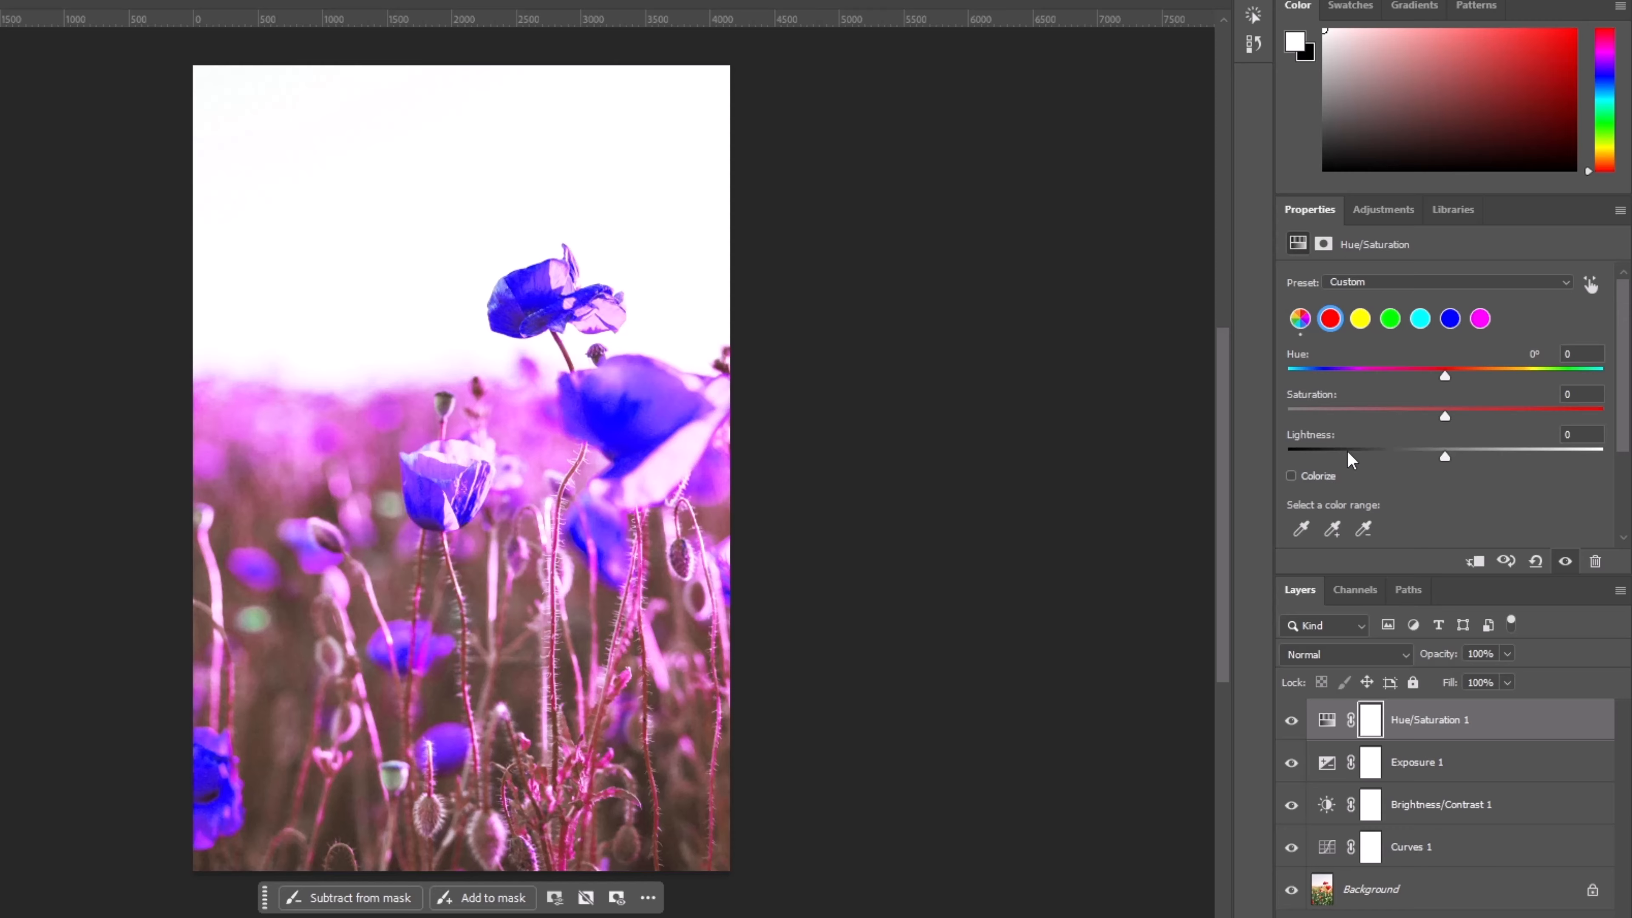
{"action": "key", "text": "Delete"}
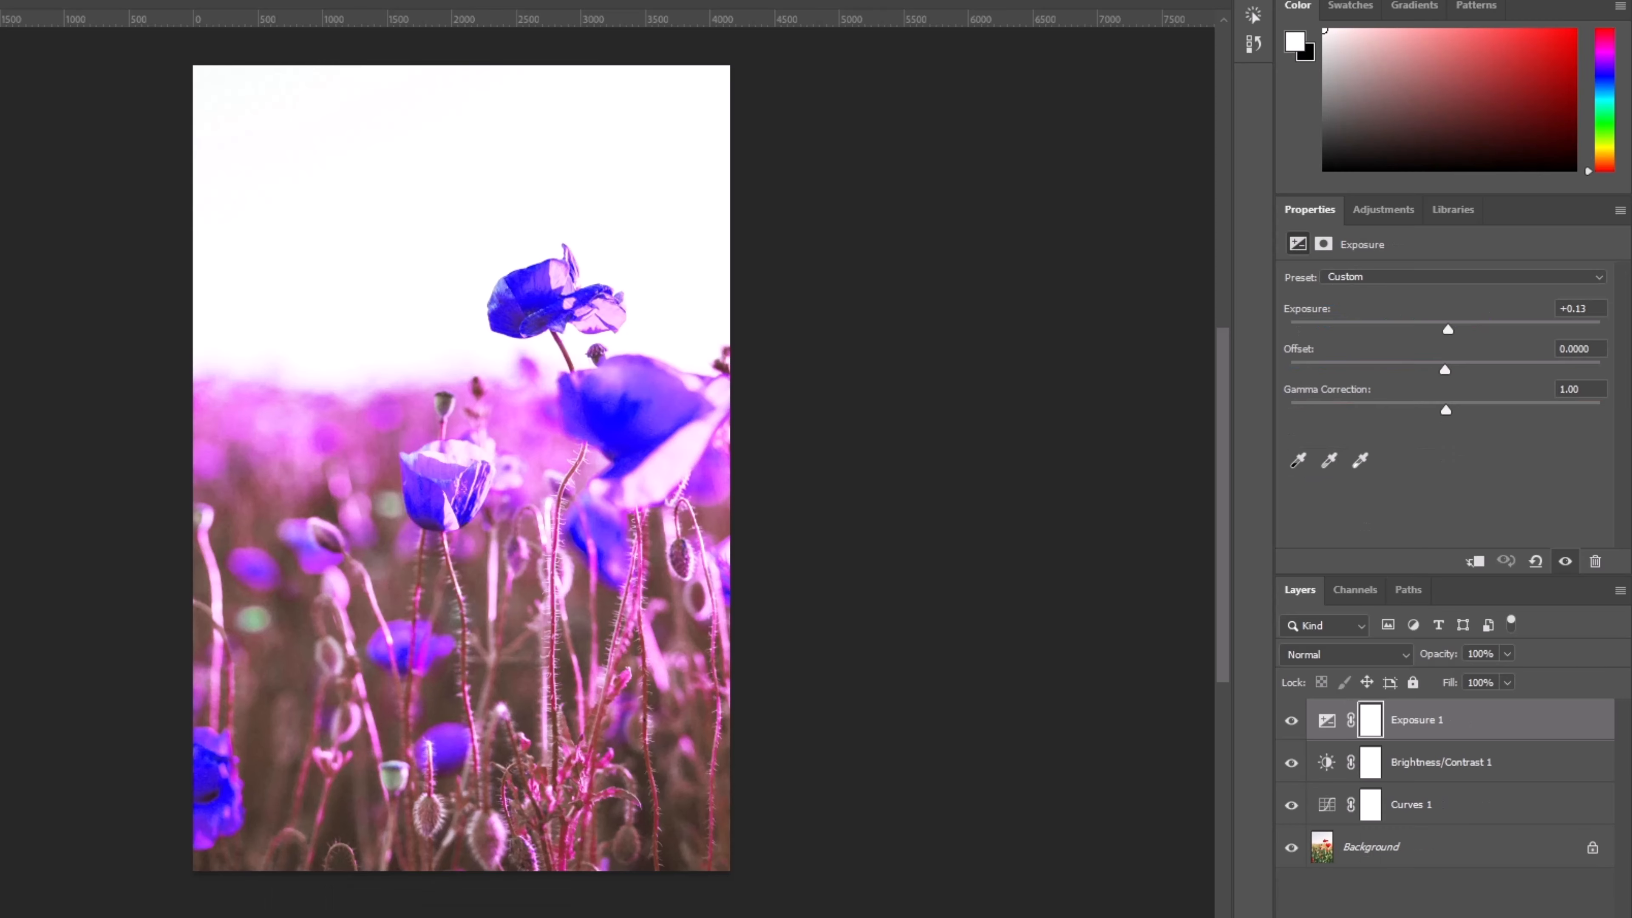
Add a new Hue/Saturation adjustment layer, set the Reds' hue to +2, and adjust their saturation and lightness
{"action": "left_click", "coordinate": [1383, 209]}
{"action": "left_click", "coordinate": [1438, 376]}
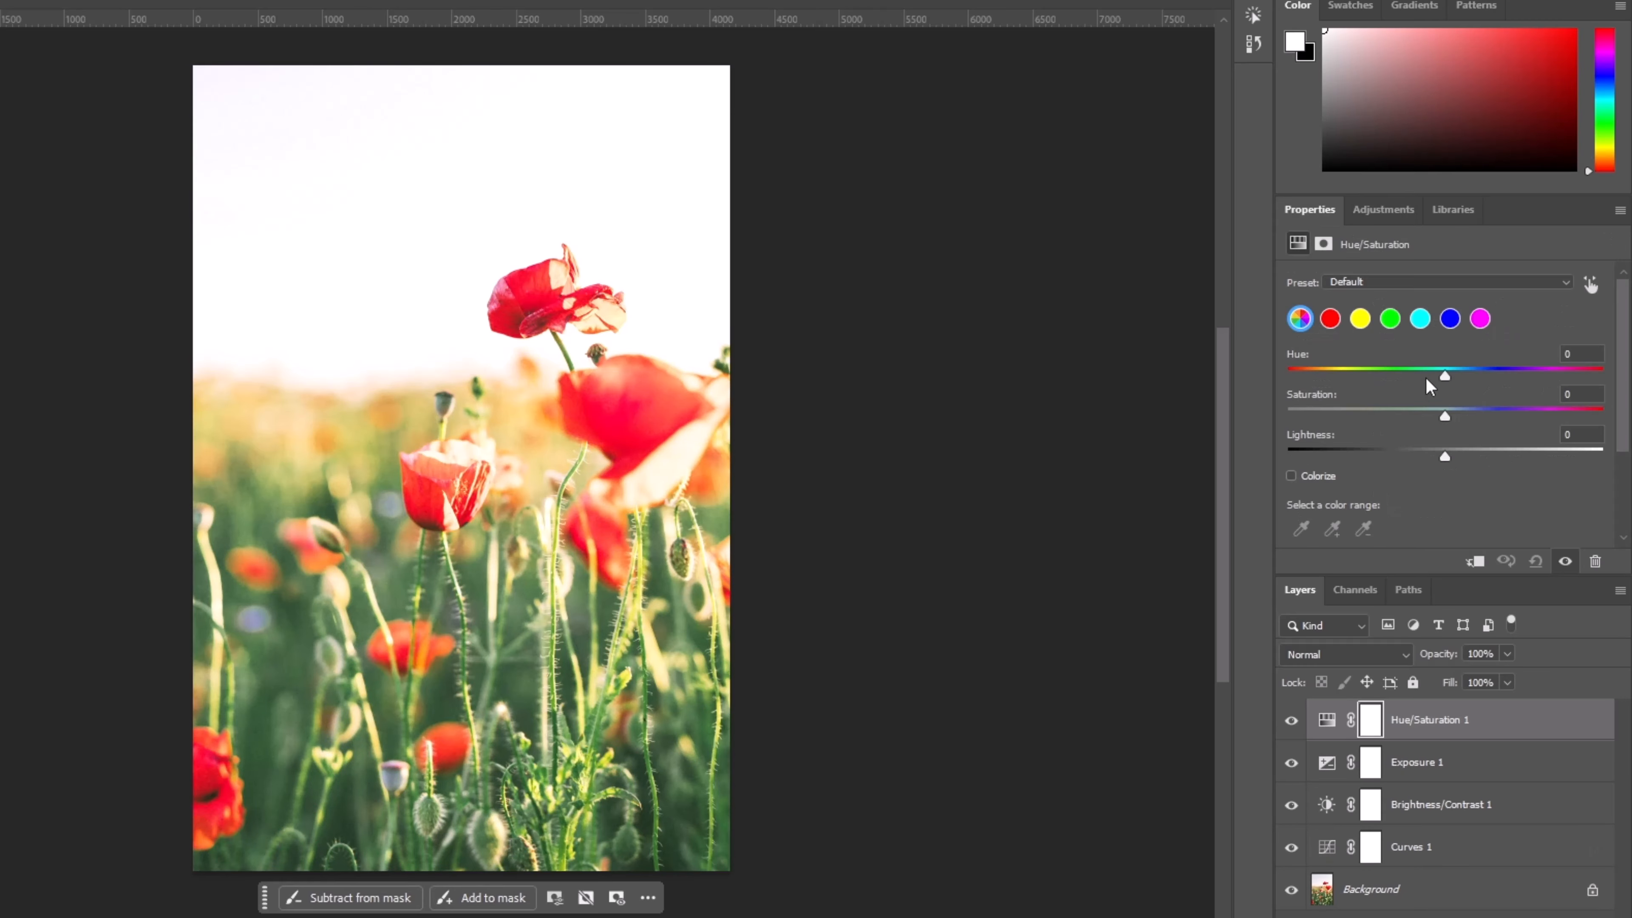
{"action": "left_click", "coordinate": [1331, 319]}
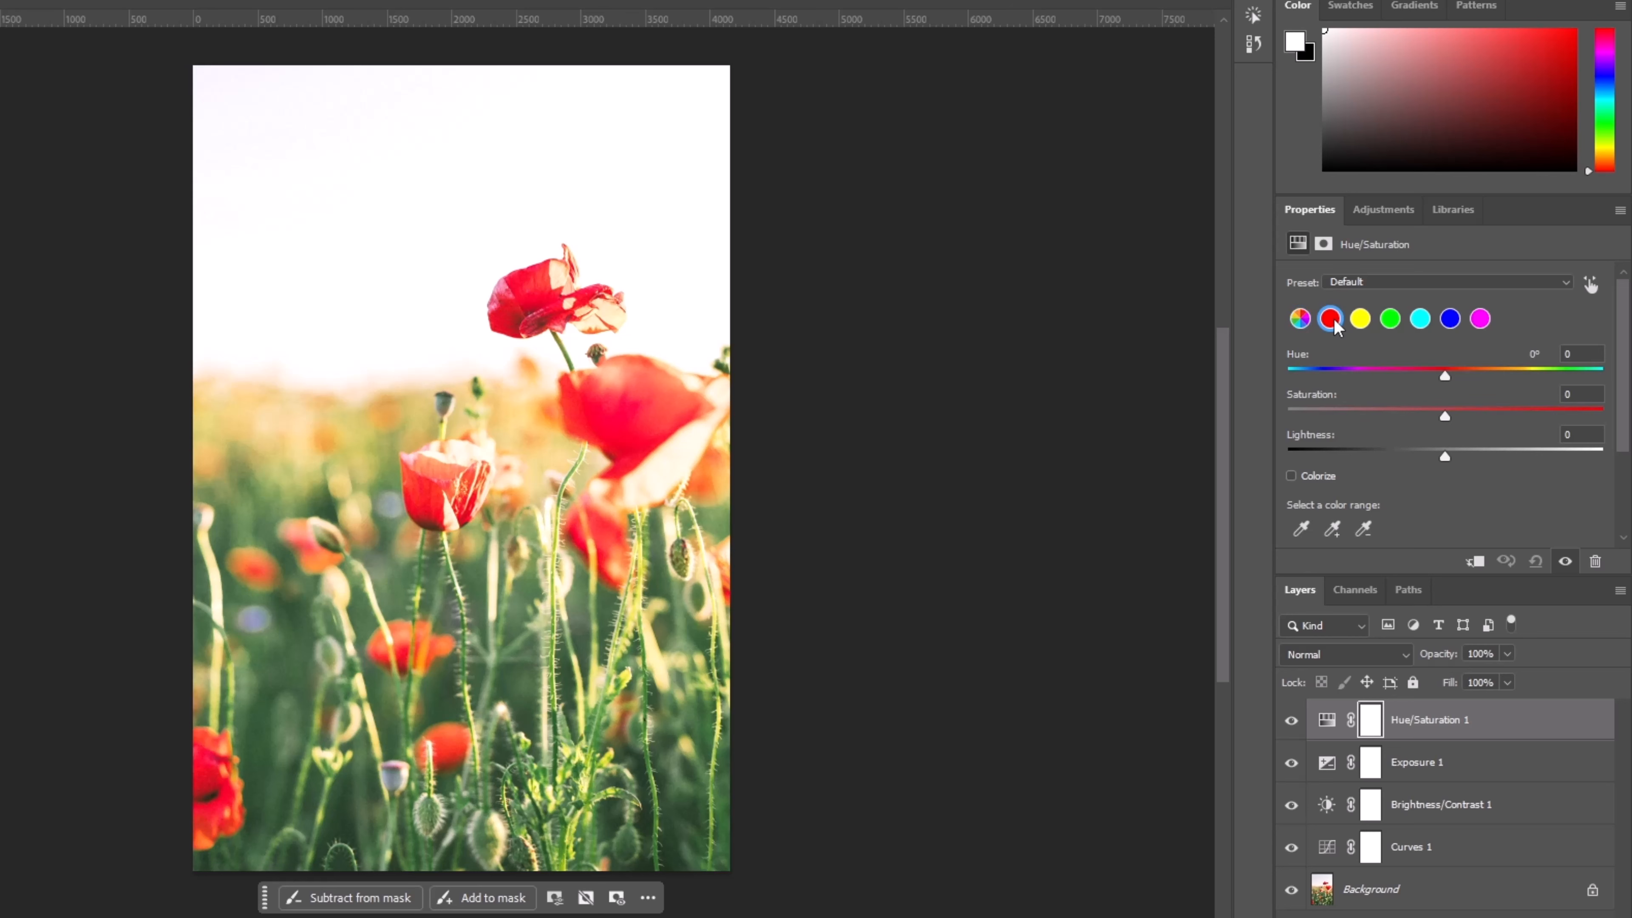
{"action": "mouse_move", "coordinate": [1444, 378]}
{"action": "left_mouse_down"}
{"action": "mouse_move", "coordinate": [1494, 379]}
{"action": "mouse_move", "coordinate": [1423, 384]}
{"action": "mouse_move", "coordinate": [1484, 388]}
{"action": "mouse_move", "coordinate": [1432, 406]}
{"action": "mouse_move", "coordinate": [1451, 400]}
{"action": "left_mouse_up"}
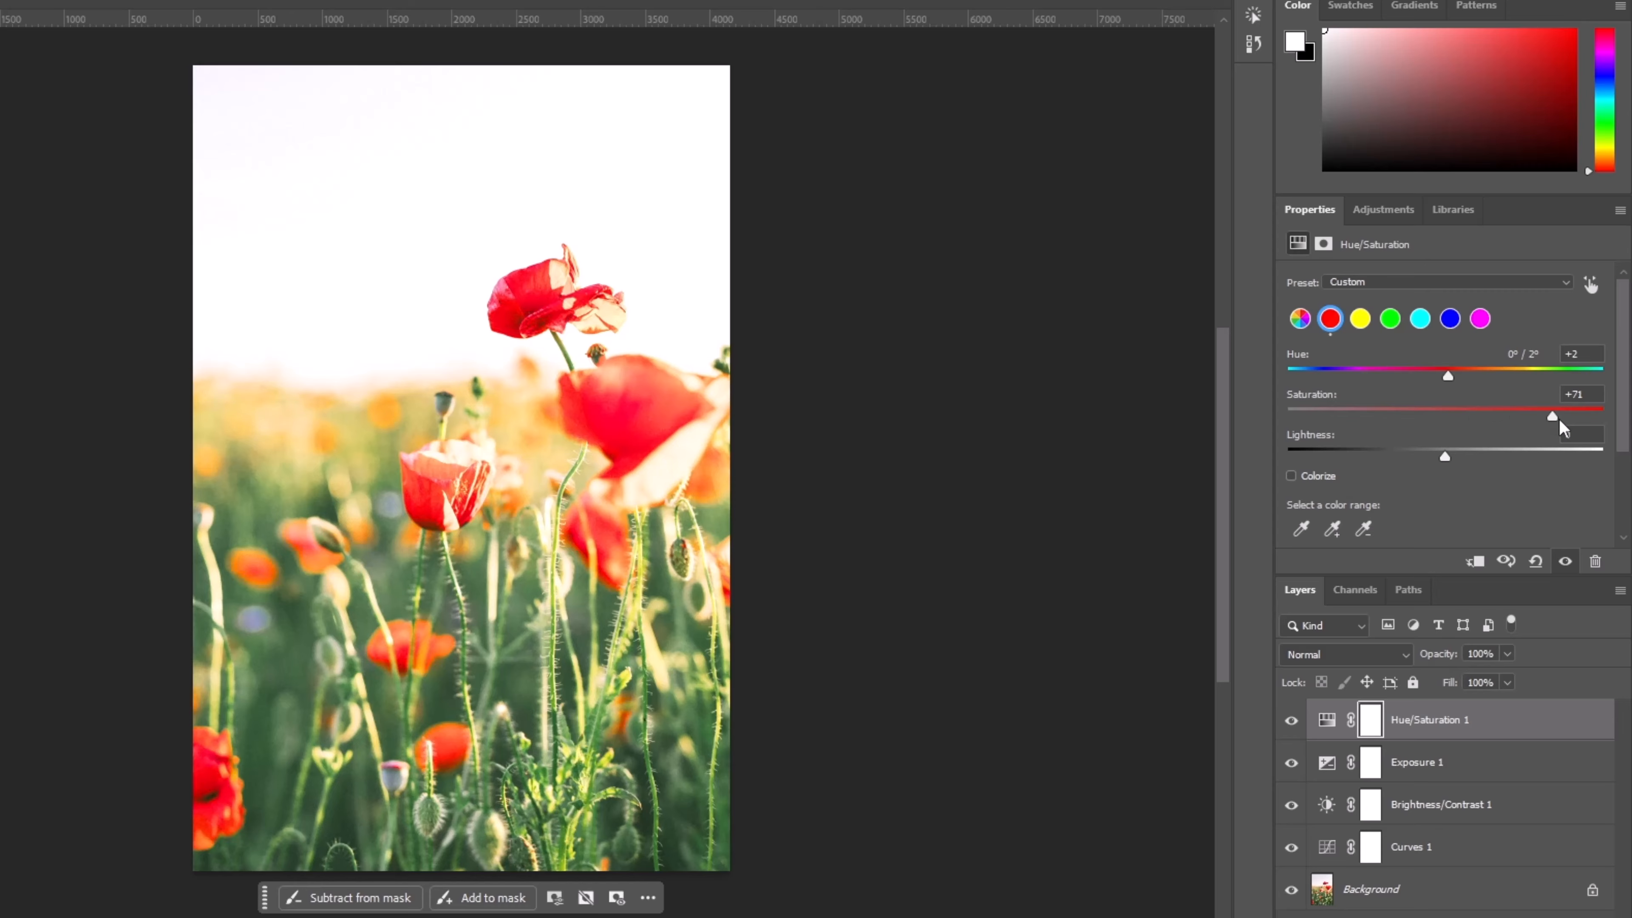
{"action": "left_click_drag", "start_coordinate": [1446, 418], "coordinate": [1396, 425]}
{"action": "left_click_drag", "start_coordinate": [1497, 448], "coordinate": [1445, 467]}
Set the Hue/Saturation layer's Yellows to hue +20, saturation -3 and its Reds to hue -5, saturation -3, checking before and after
{"action": "left_click", "coordinate": [1361, 319]}
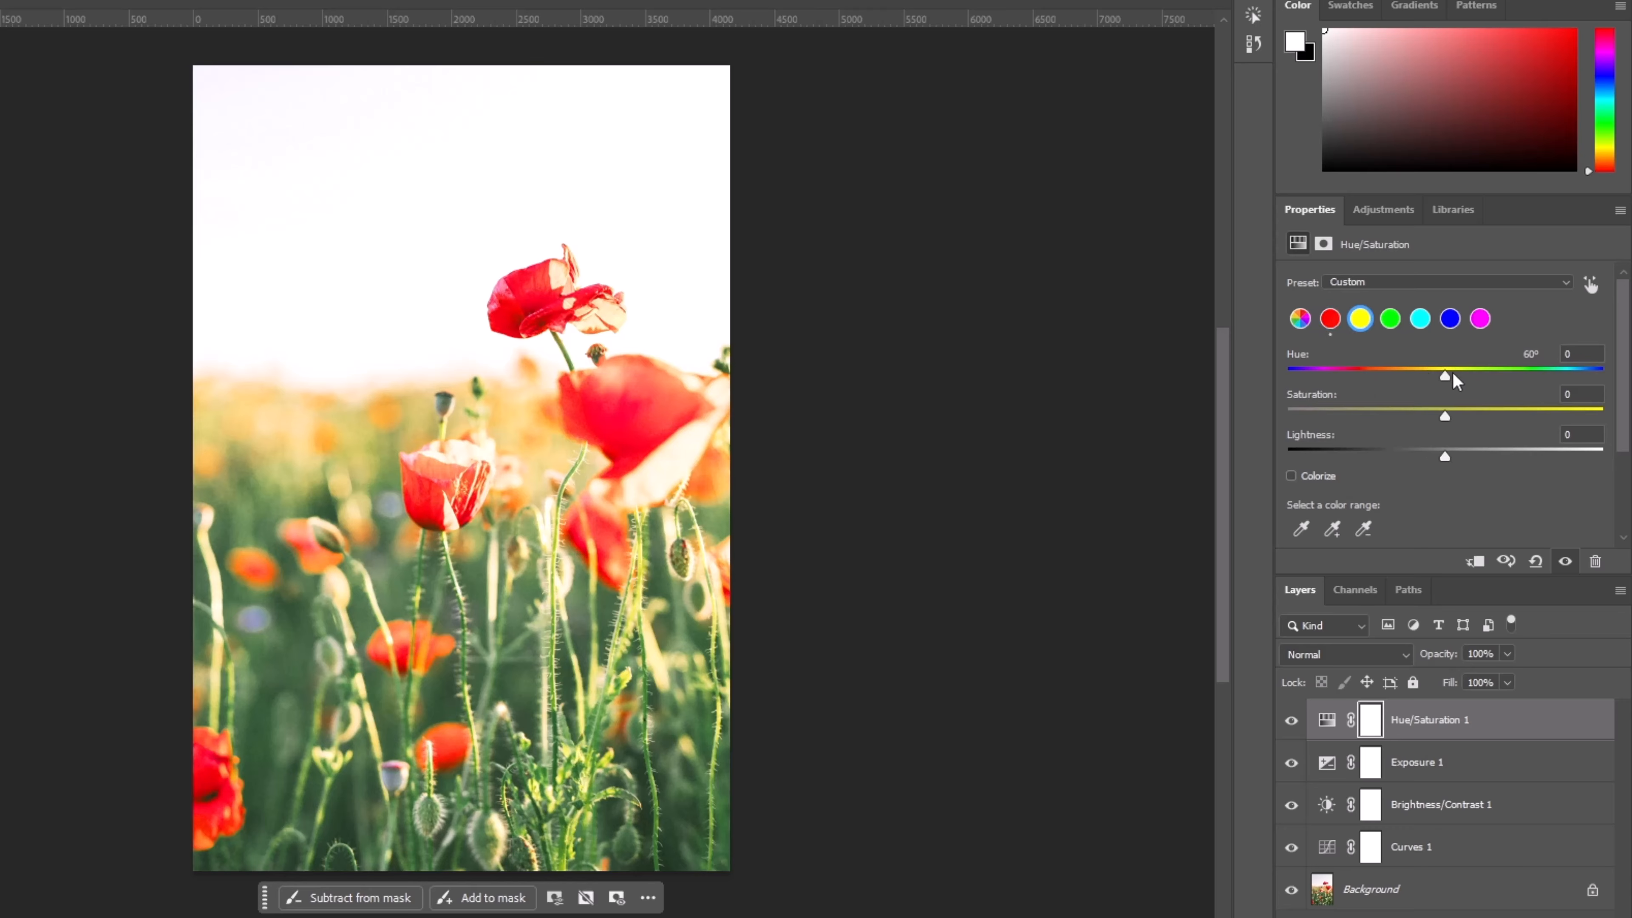
{"action": "left_click_drag", "start_coordinate": [1454, 378], "coordinate": [1441, 417]}
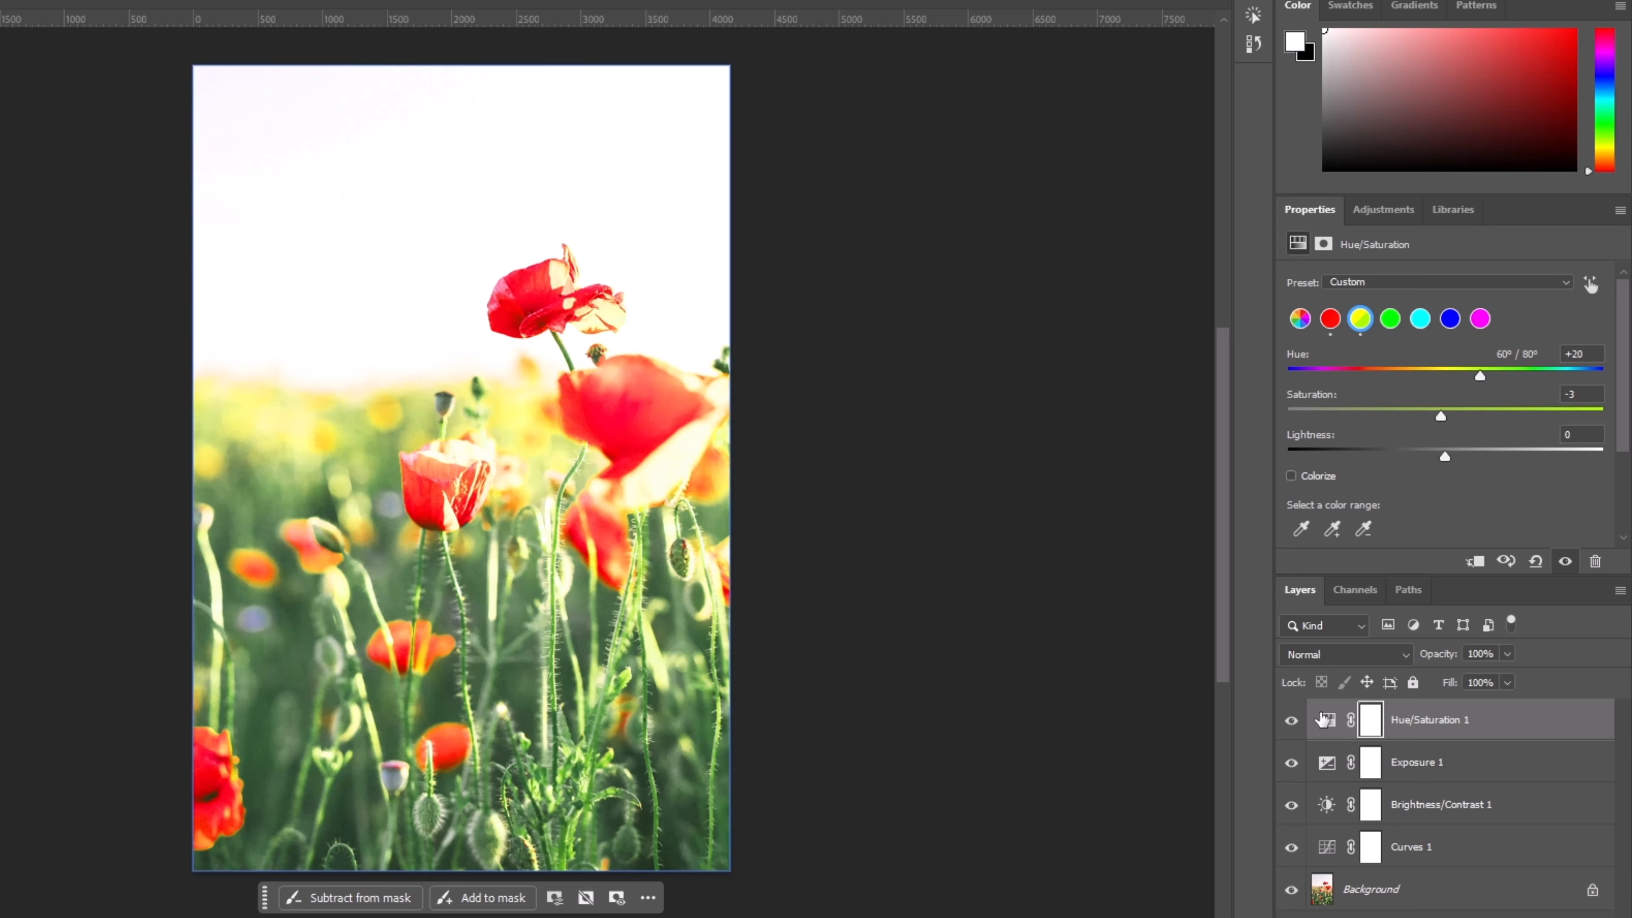
{"action": "left_click", "coordinate": [1327, 720]}
{"action": "left_click", "coordinate": [1328, 324]}
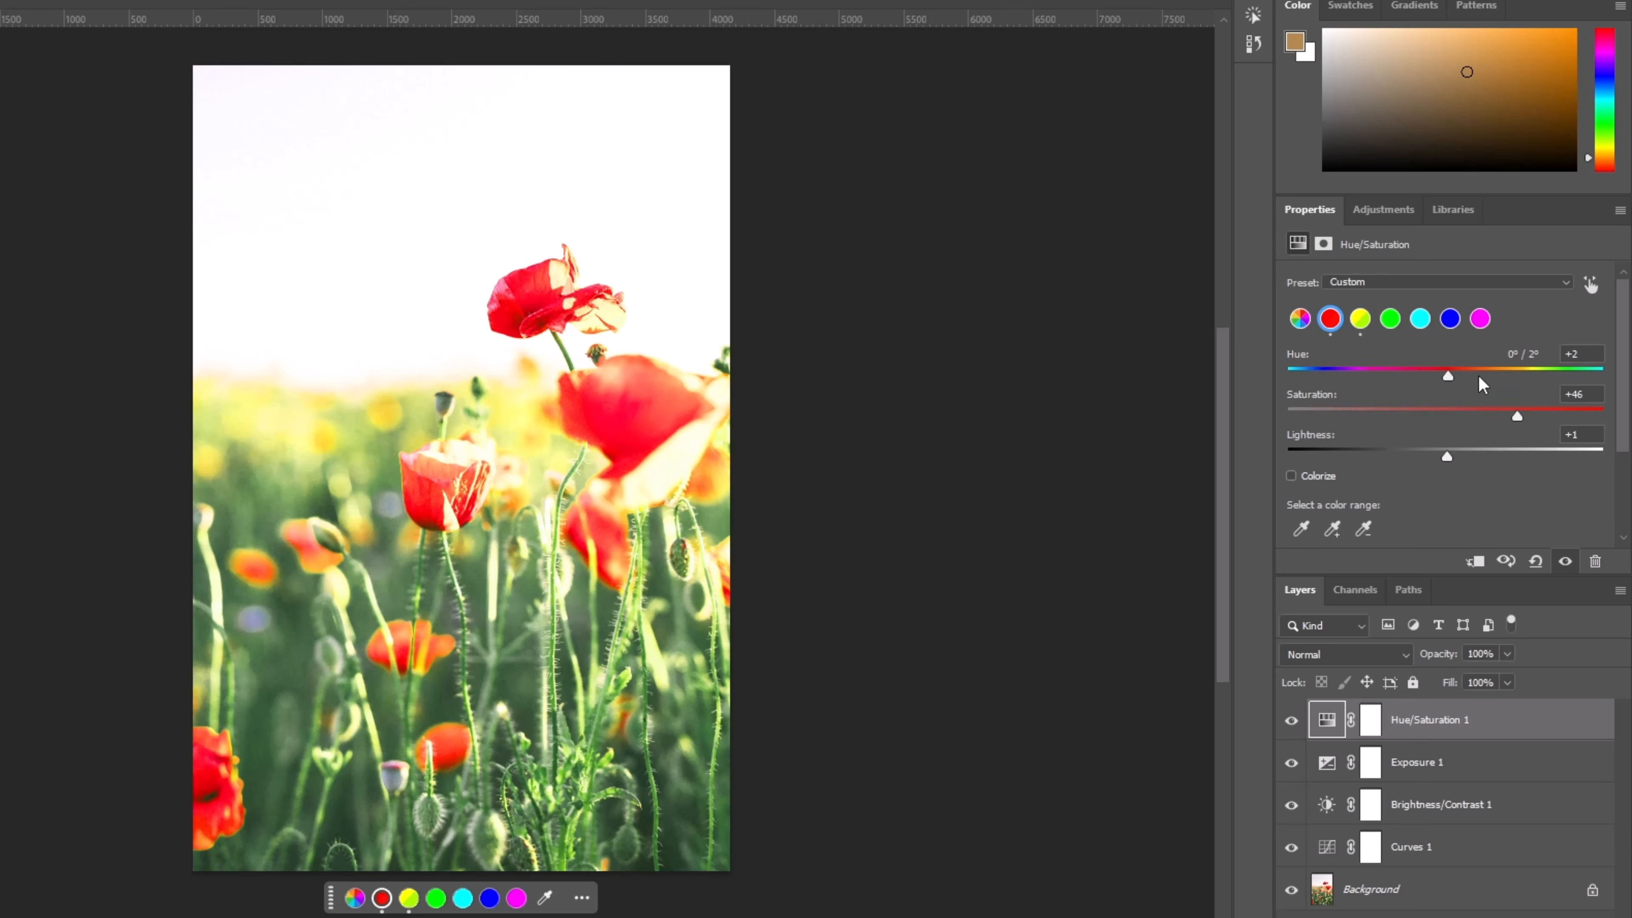
{"action": "left_click_drag", "start_coordinate": [1498, 421], "coordinate": [1442, 381]}
{"action": "left_click", "coordinate": [1292, 721]}
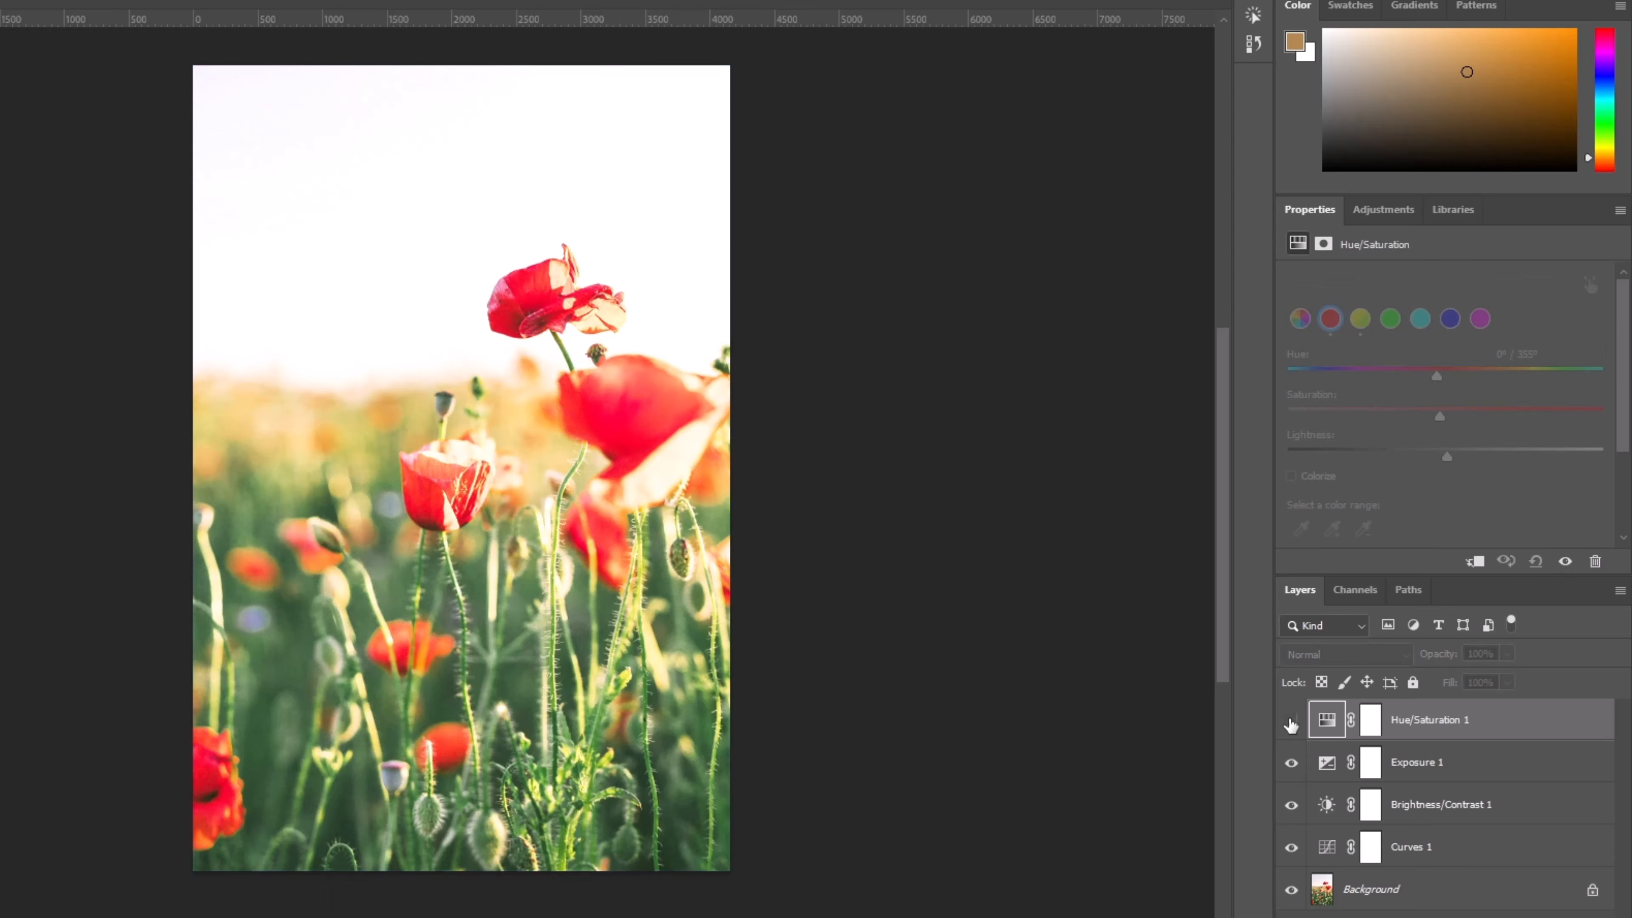
{"action": "left_click", "coordinate": [1292, 721]}
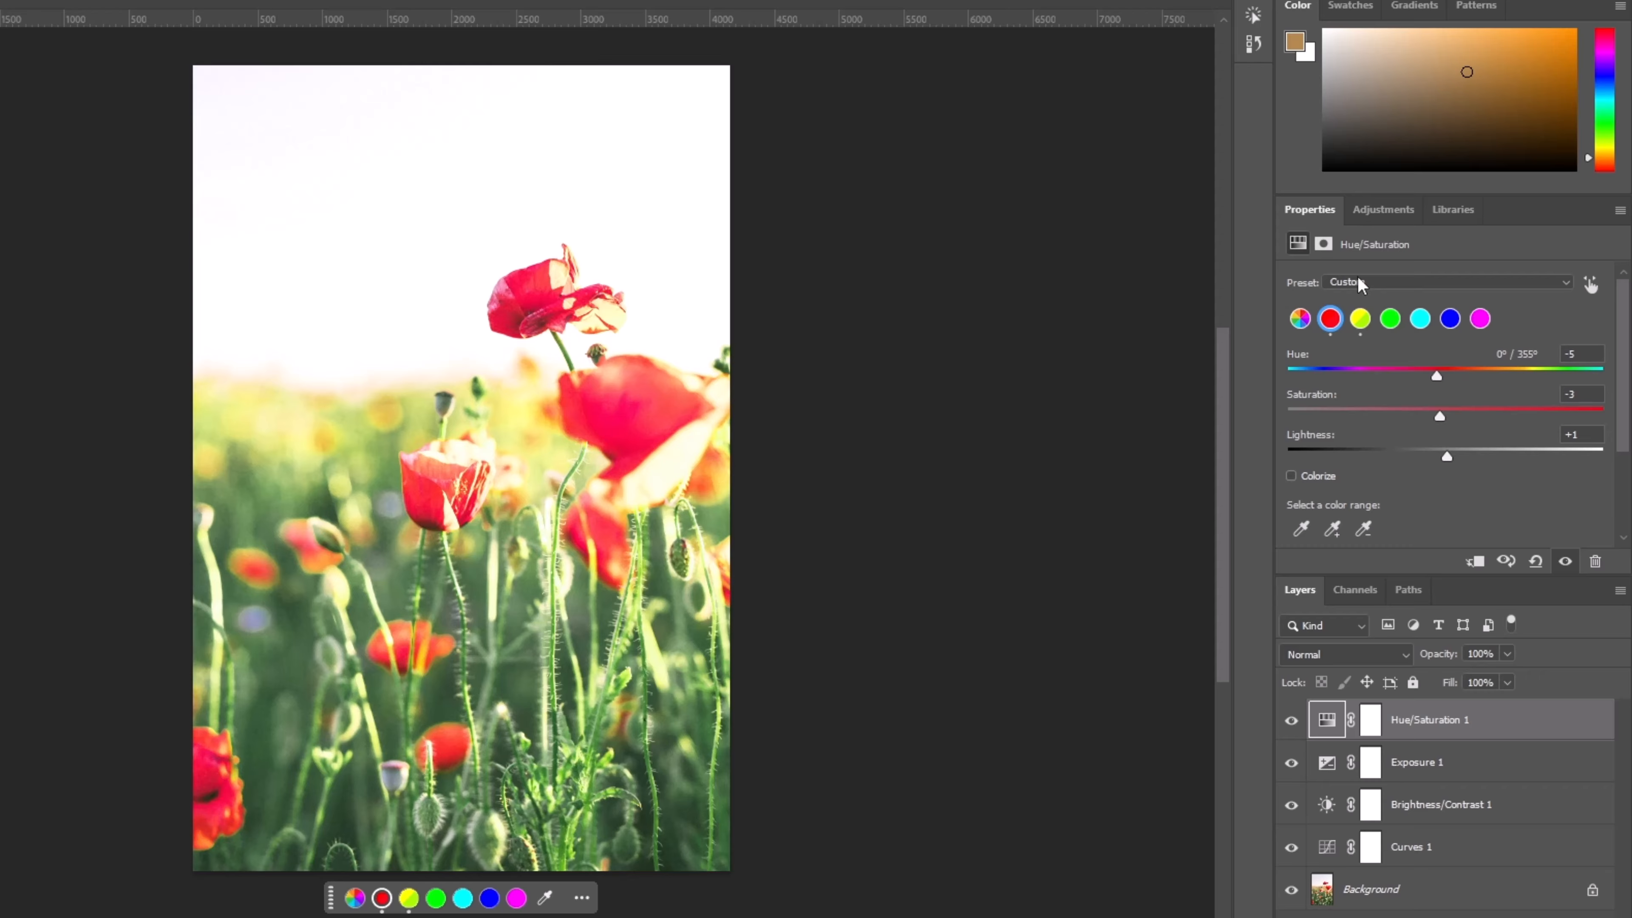
Add a Color Lookup adjustment layer and try the 2Strip.look and 3Strip.look 3D LUTs, comparing the photo with and without it
{"action": "left_click", "coordinate": [1371, 218]}
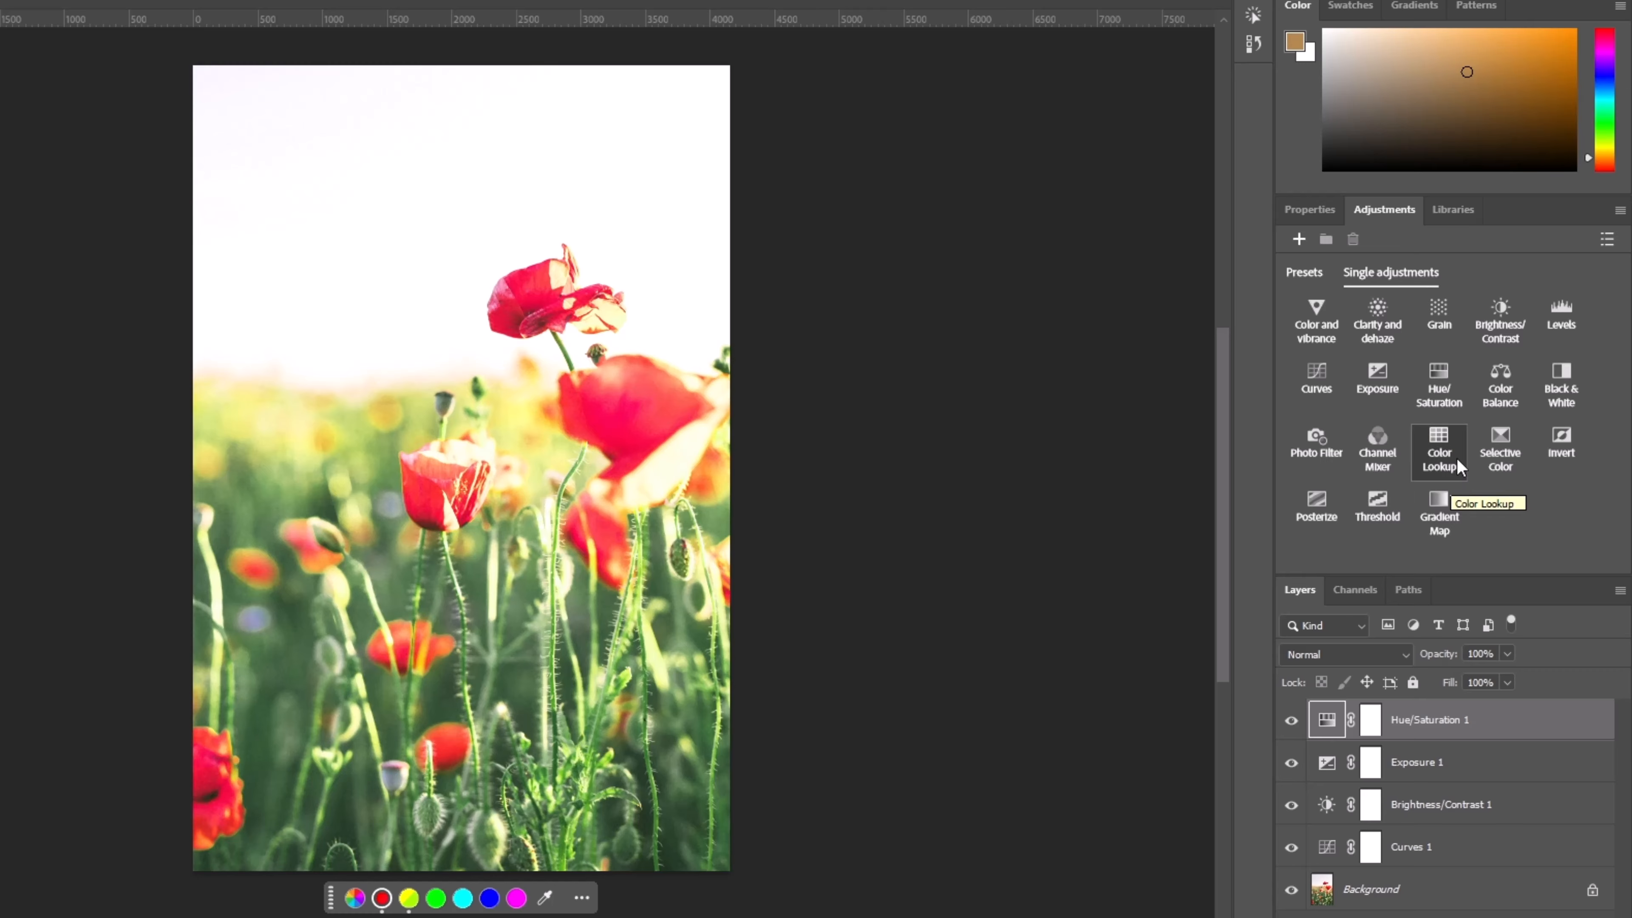
{"action": "left_click", "coordinate": [1438, 444]}
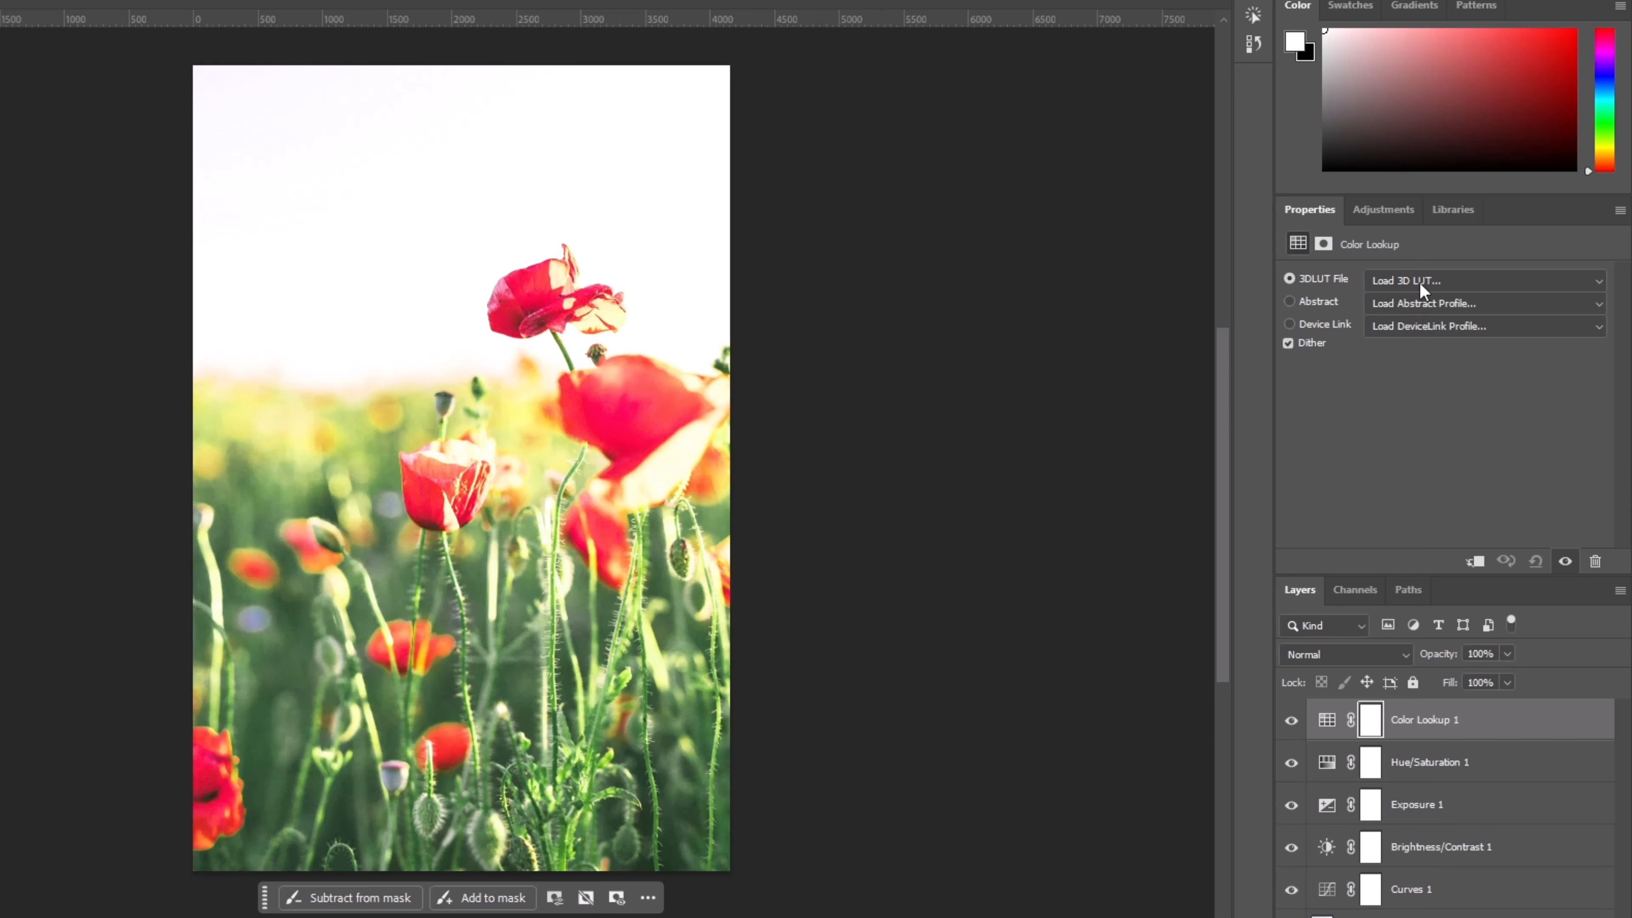
{"action": "left_click", "coordinate": [1420, 281]}
{"action": "left_click", "coordinate": [1397, 363]}
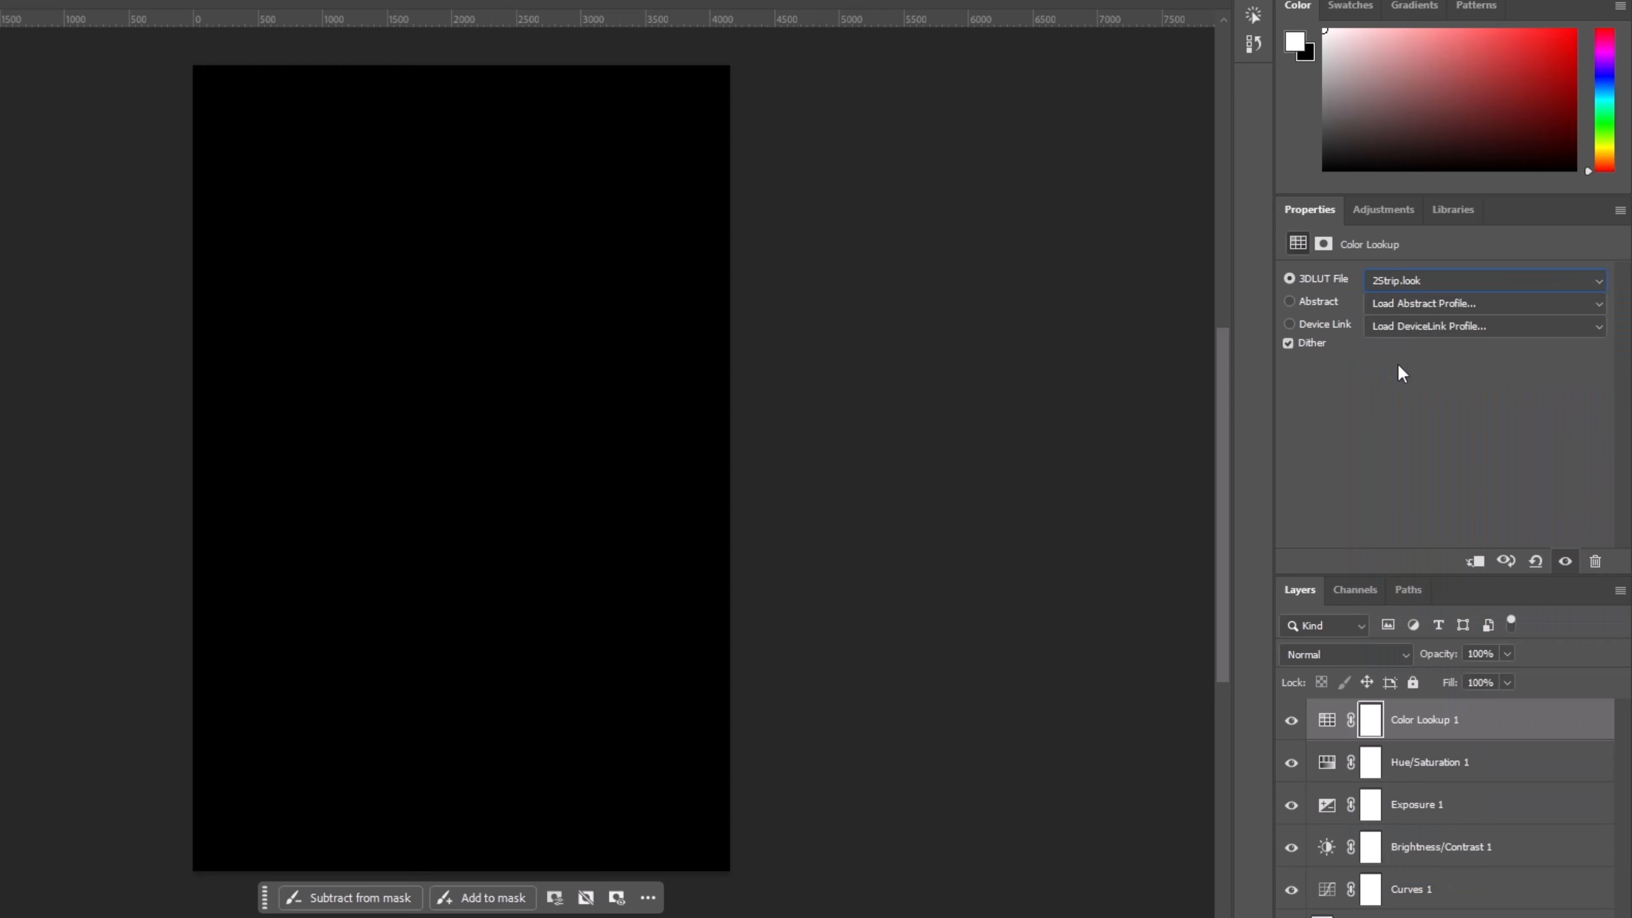
{"action": "left_click", "coordinate": [1436, 283]}
{"action": "left_click", "coordinate": [1418, 382]}
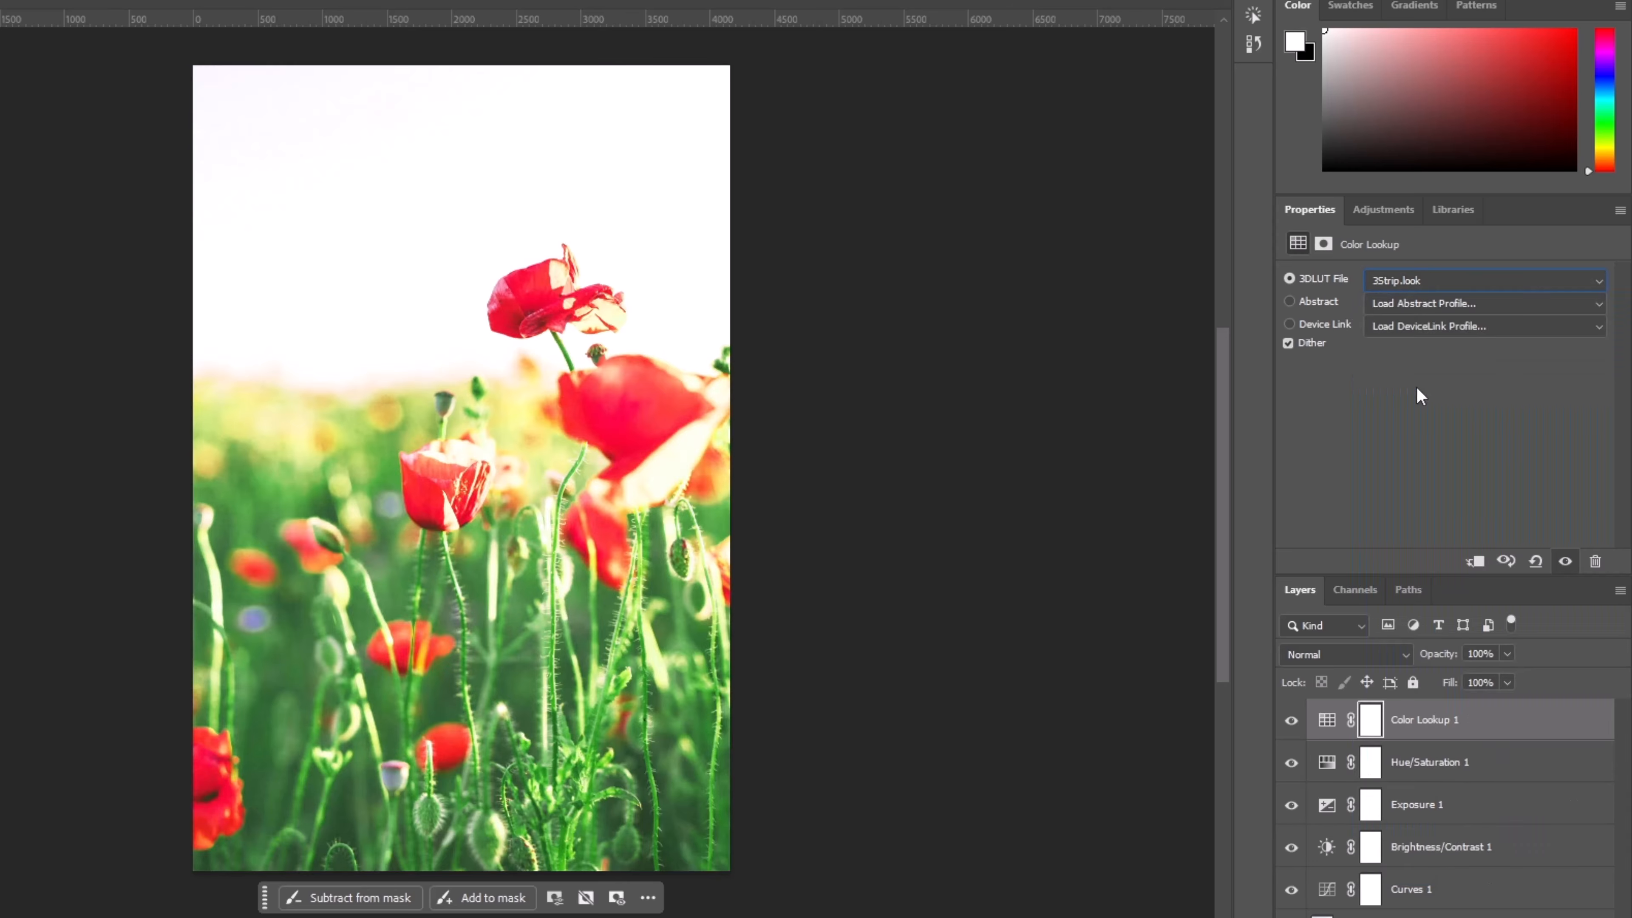
{"action": "left_click", "coordinate": [1292, 721]}
{"action": "left_click", "coordinate": [1292, 721]}
Try the Bleach Bypass.look, Crisp_Warm.look and FoggyNight.3DL 3D LUTs on the Color Lookup layer
{"action": "left_click", "coordinate": [1414, 283]}
{"action": "left_click", "coordinate": [1418, 402]}
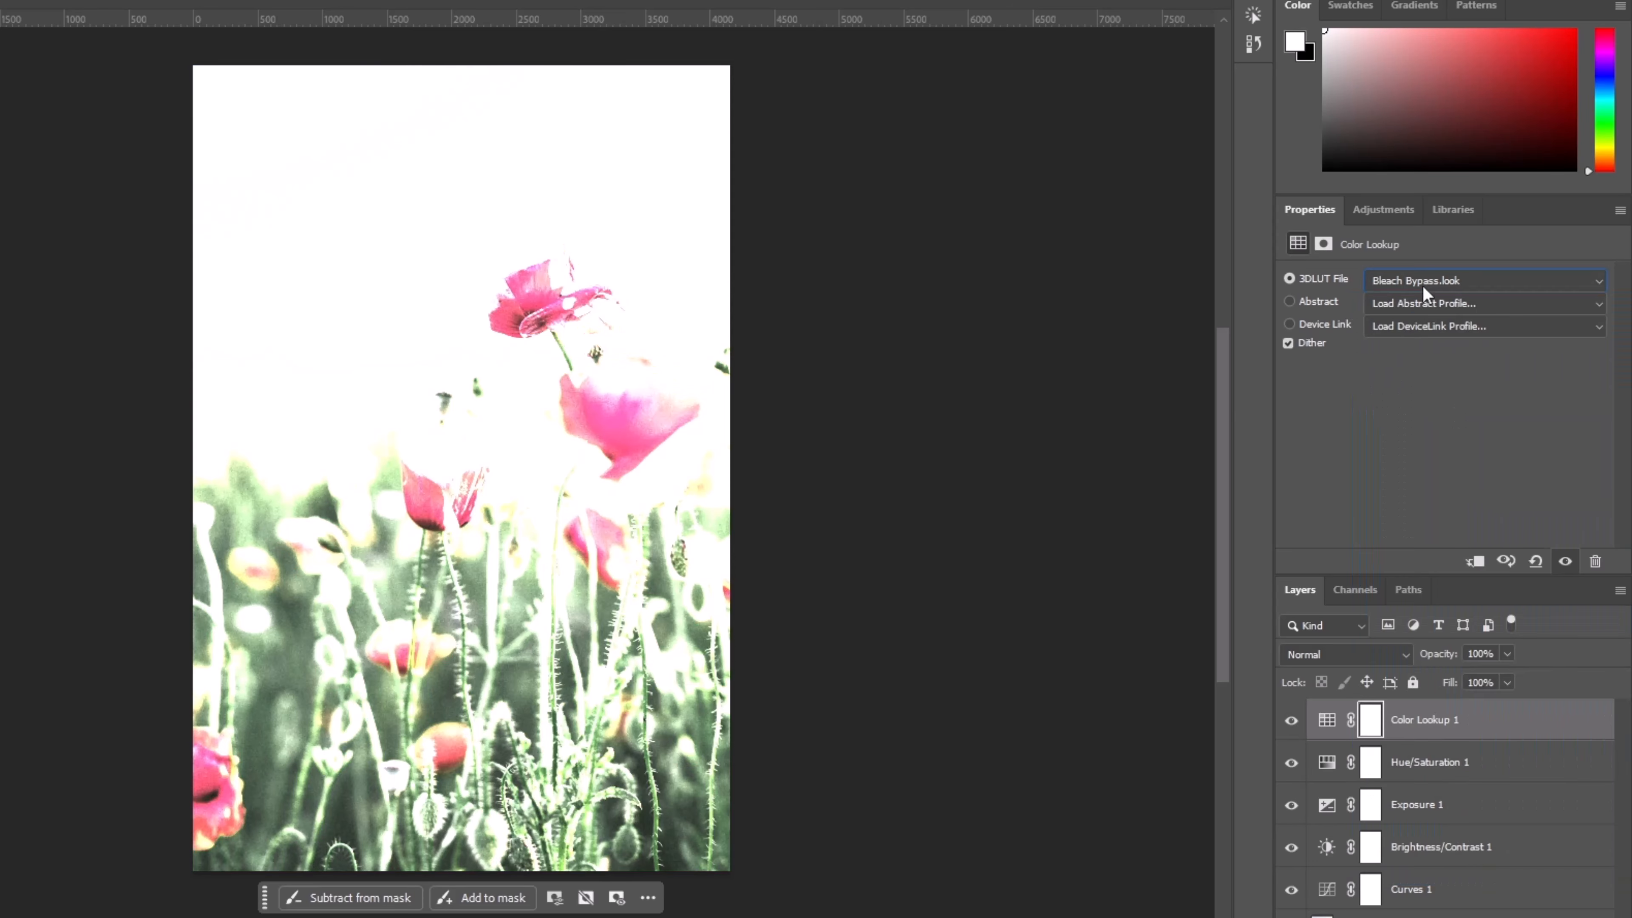
{"action": "left_click", "coordinate": [1423, 286]}
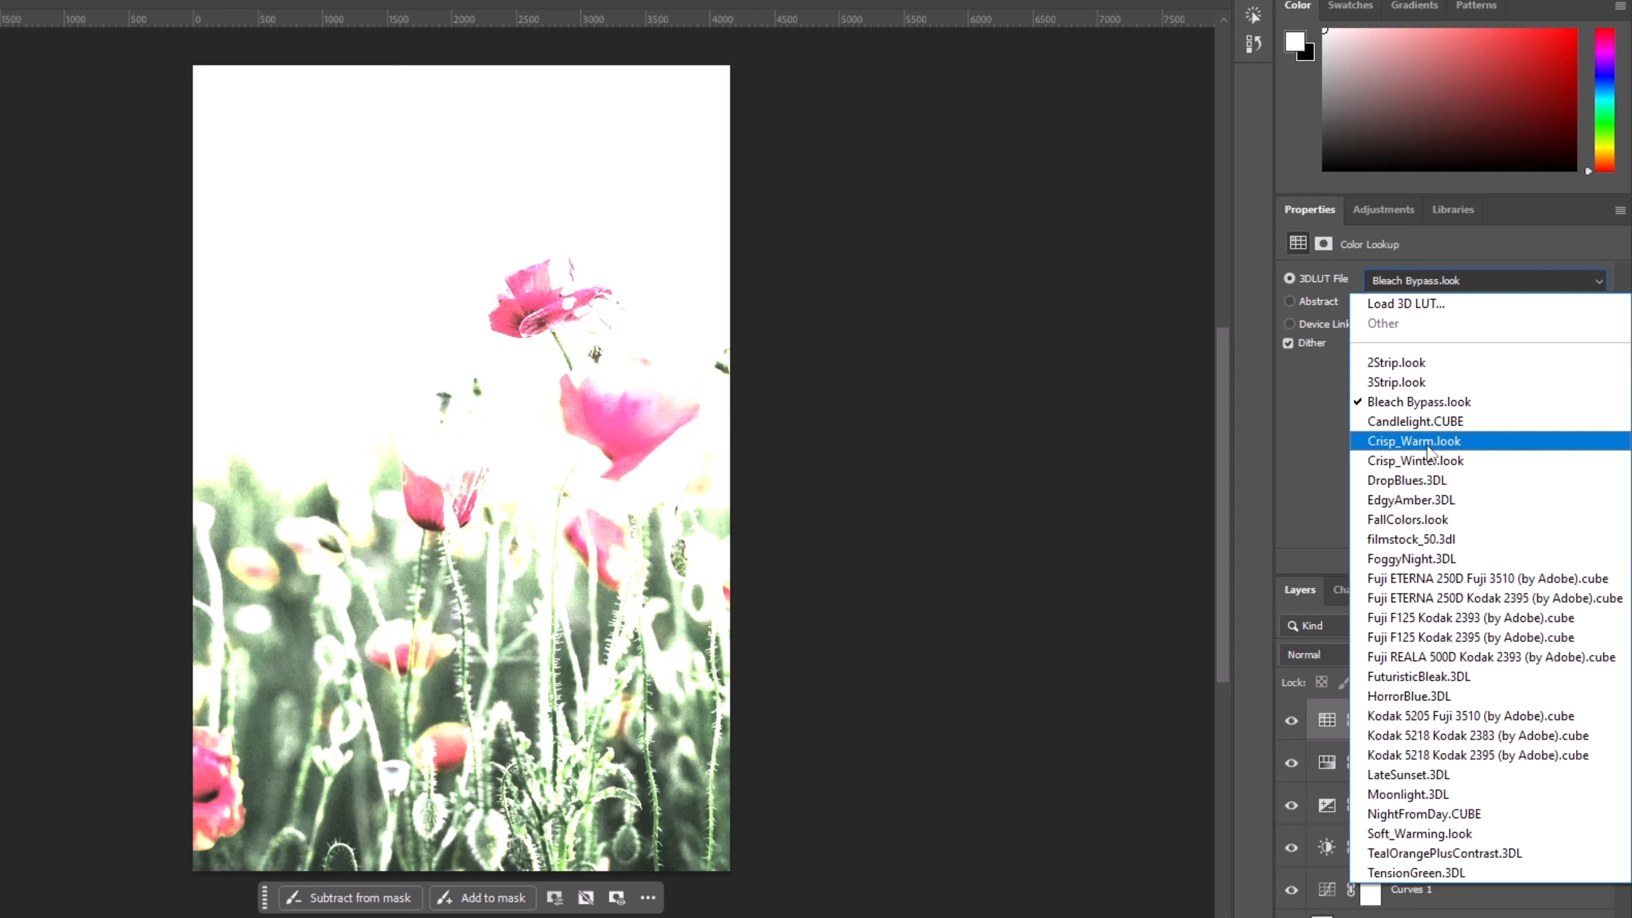
{"action": "left_click", "coordinate": [1414, 441]}
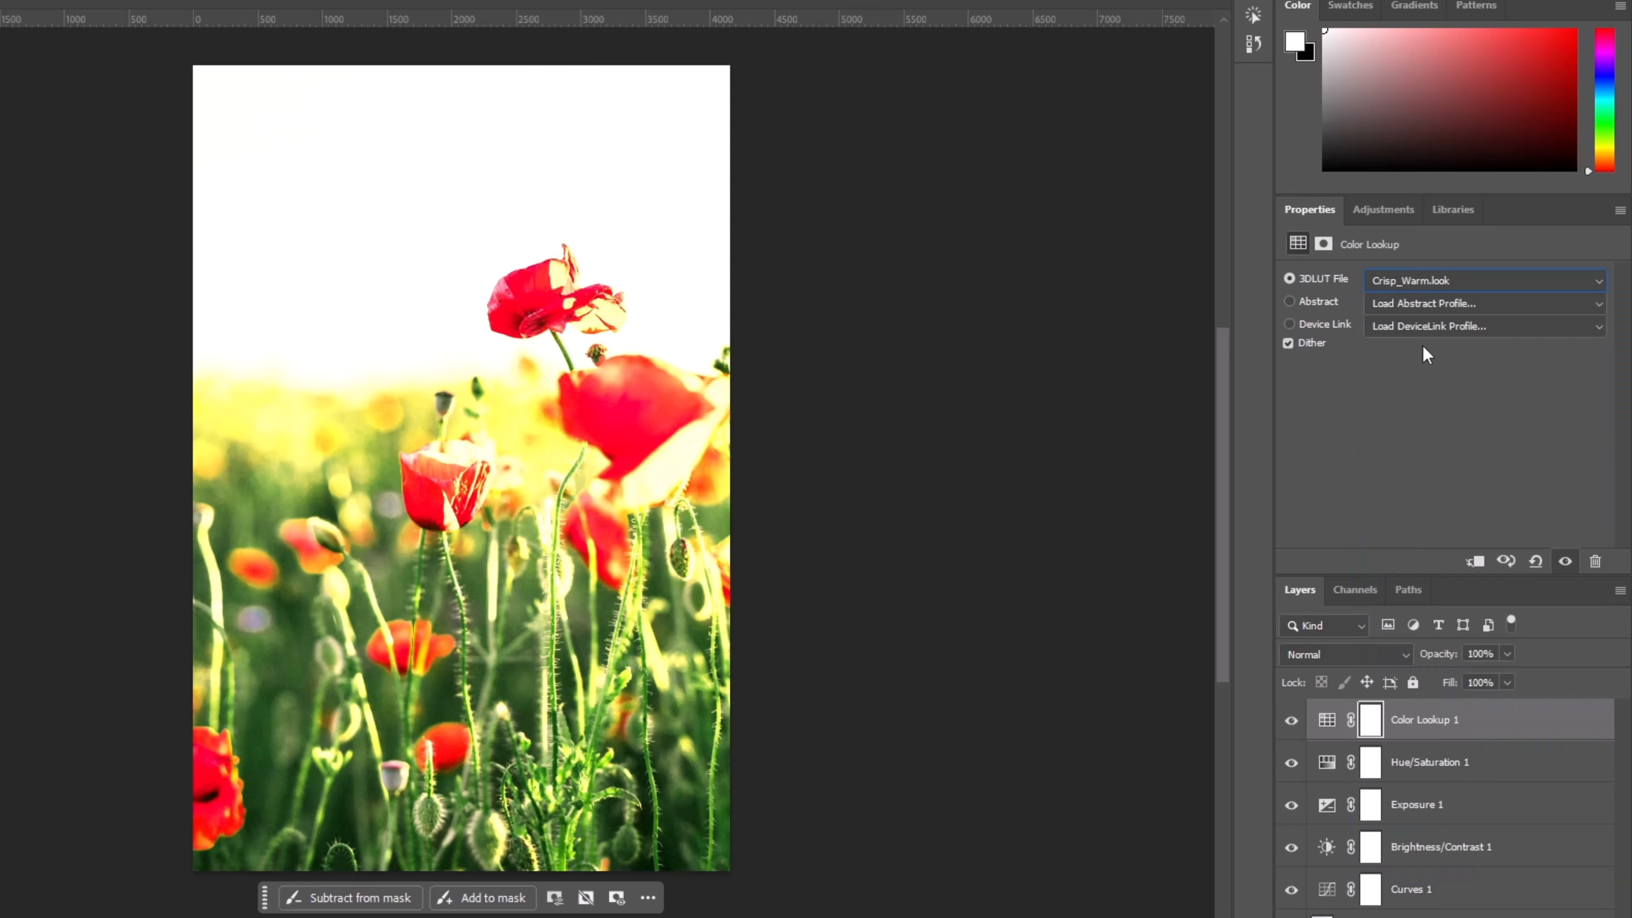
{"action": "left_click", "coordinate": [1442, 270]}
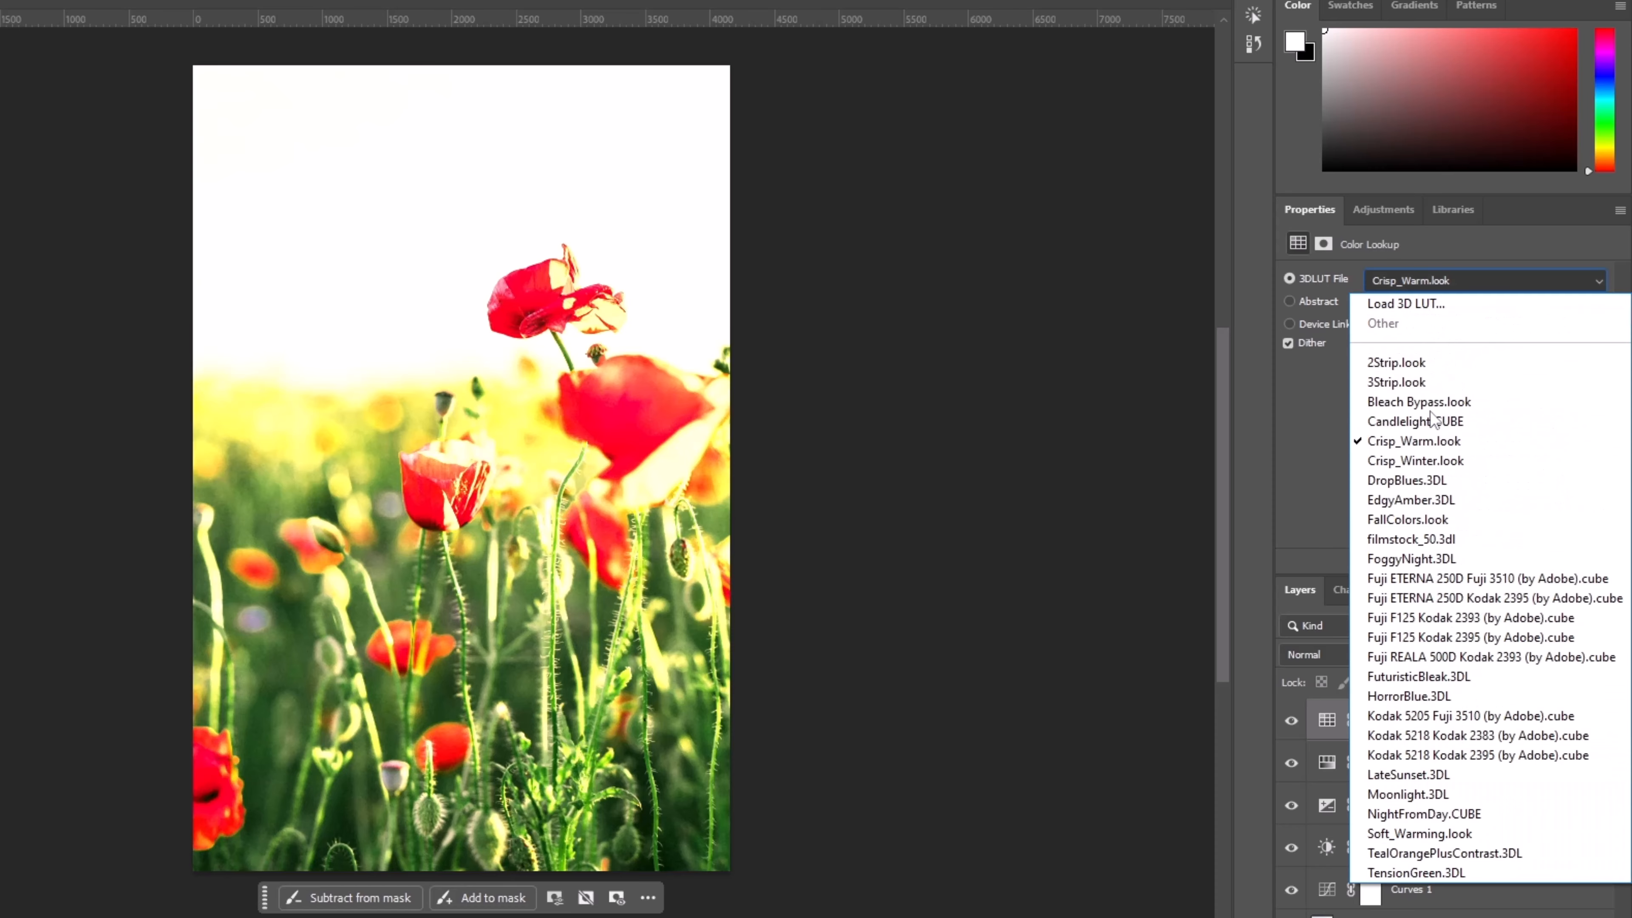
{"action": "left_click", "coordinate": [1439, 559]}
Try the Moonlight.3DL, NightFromDay.CUBE and Fuji ETERNA 250D Fuji 3510 3D LUTs on the Color Lookup layer
{"action": "left_click", "coordinate": [1439, 280]}
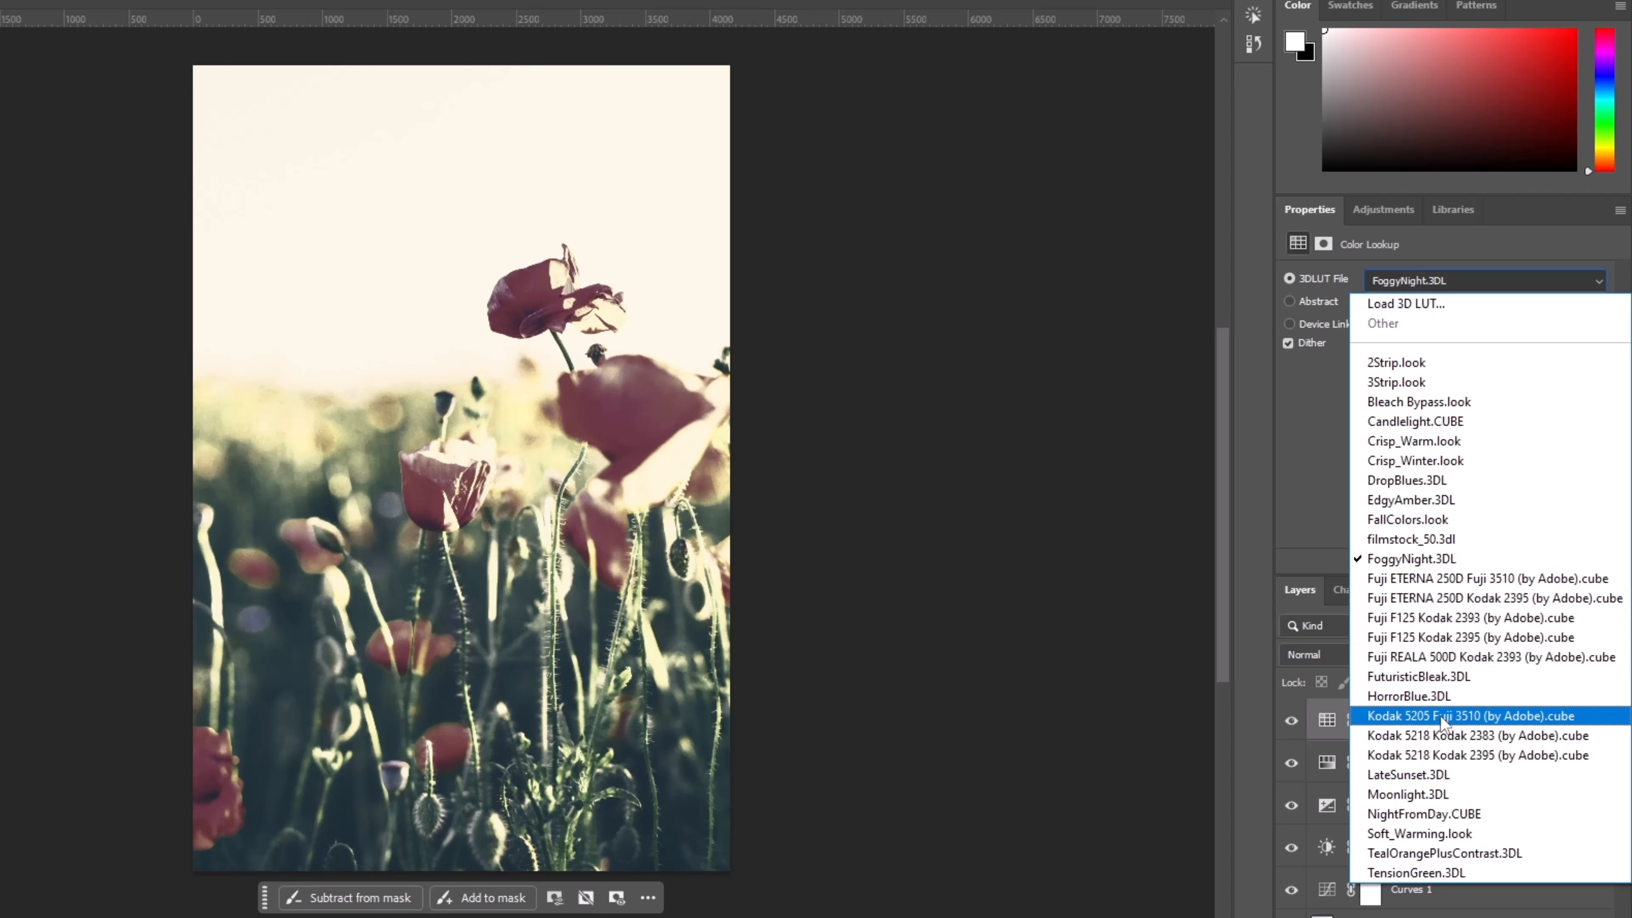
{"action": "key", "text": "Escape"}
{"action": "left_click", "coordinate": [1435, 791]}
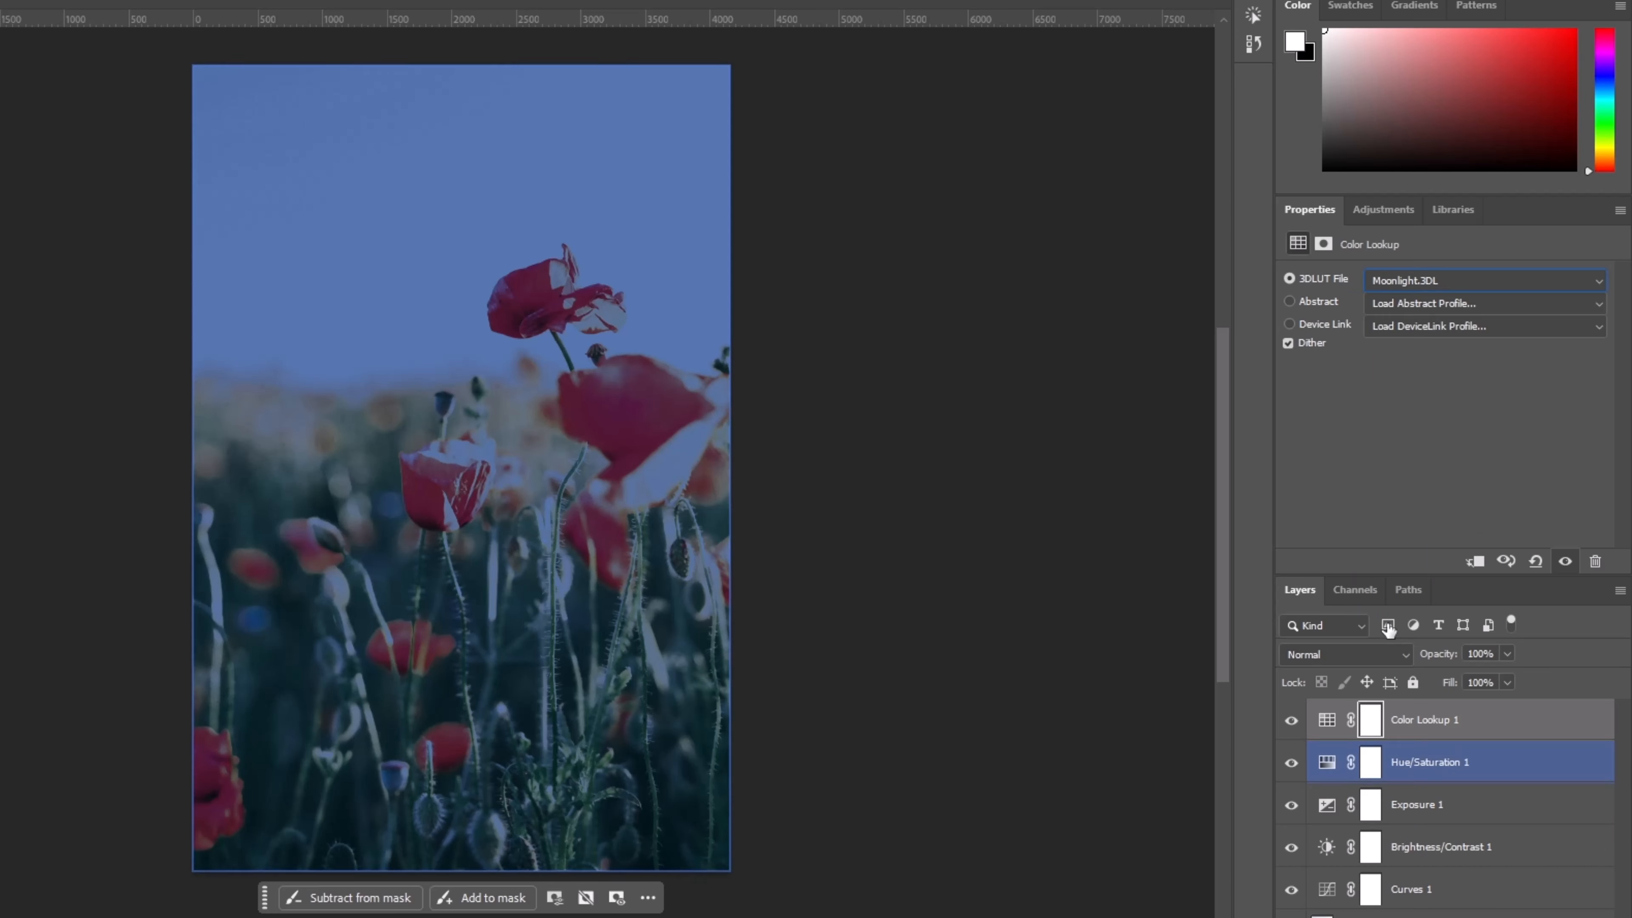
{"action": "left_click", "coordinate": [1392, 279]}
{"action": "left_click", "coordinate": [1423, 814]}
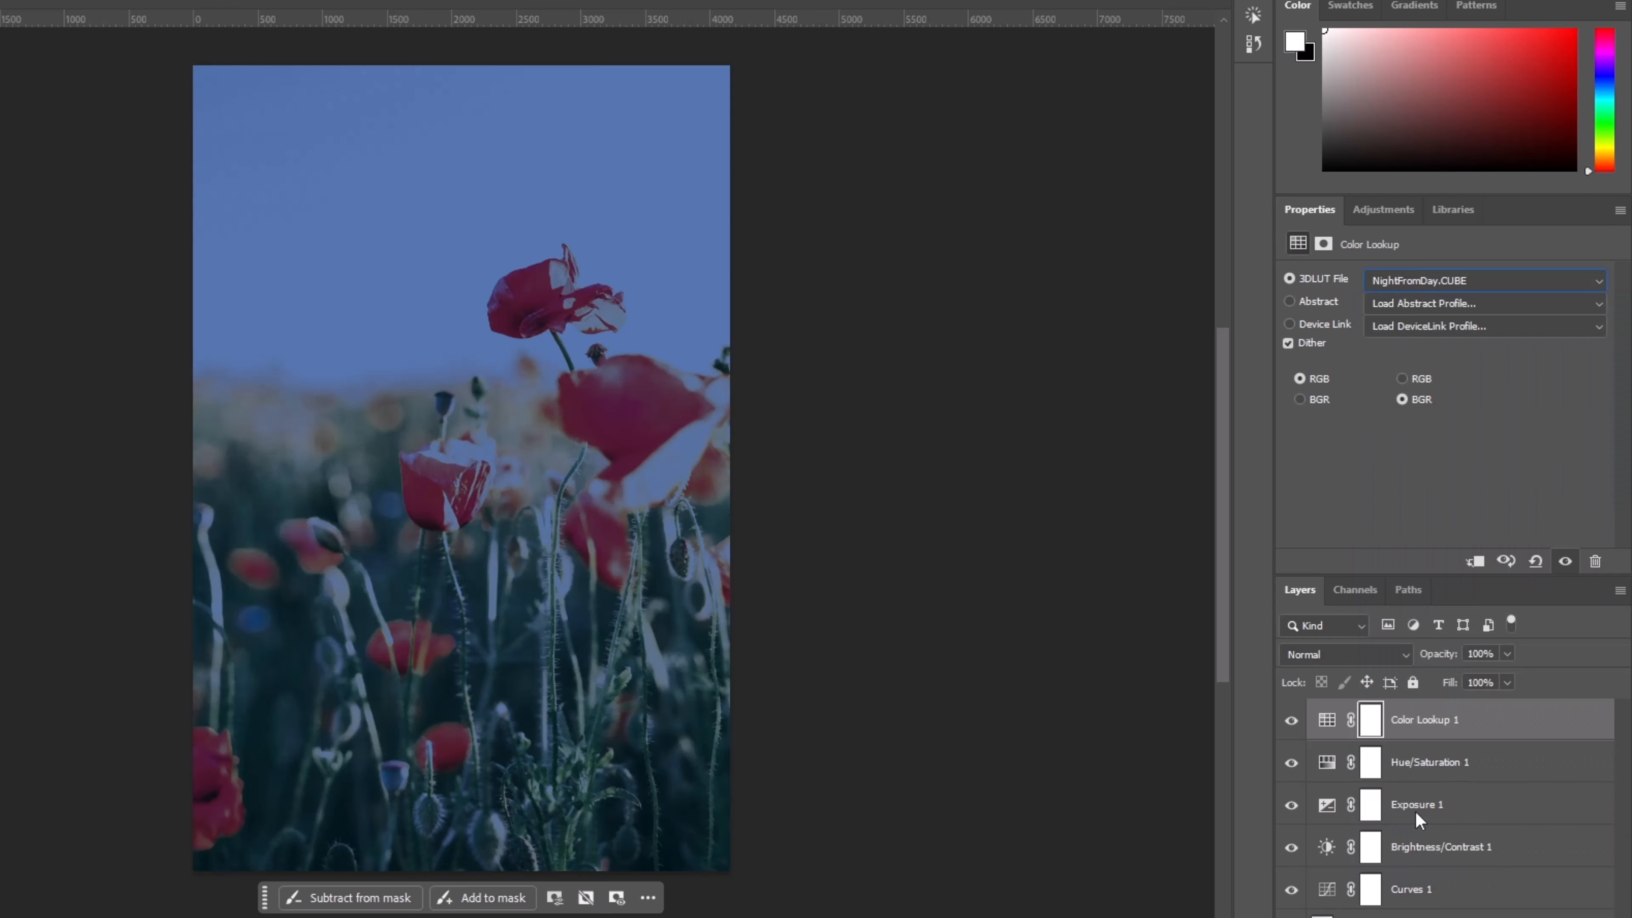
{"action": "left_click", "coordinate": [1457, 284]}
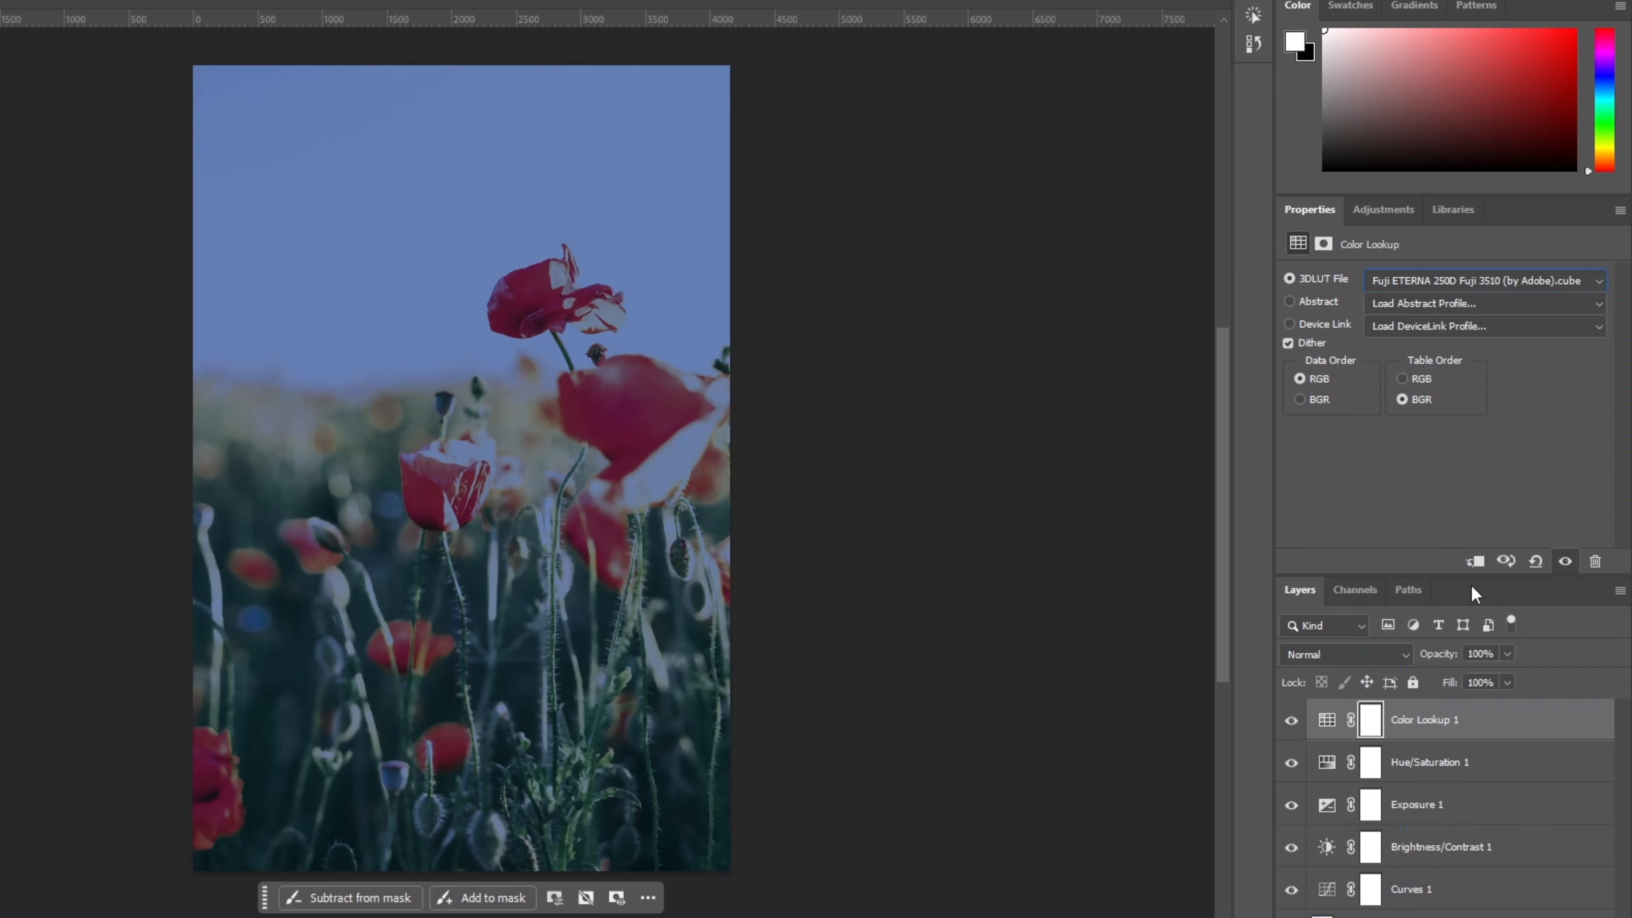
{"action": "left_click", "coordinate": [1474, 580]}
Try the filmstock_50.3dl, Kodak 5205 Fuji 3510 and Kodak 5218 Kodak 2383 3D LUTs on the Color Lookup layer
{"action": "left_click", "coordinate": [1471, 289]}
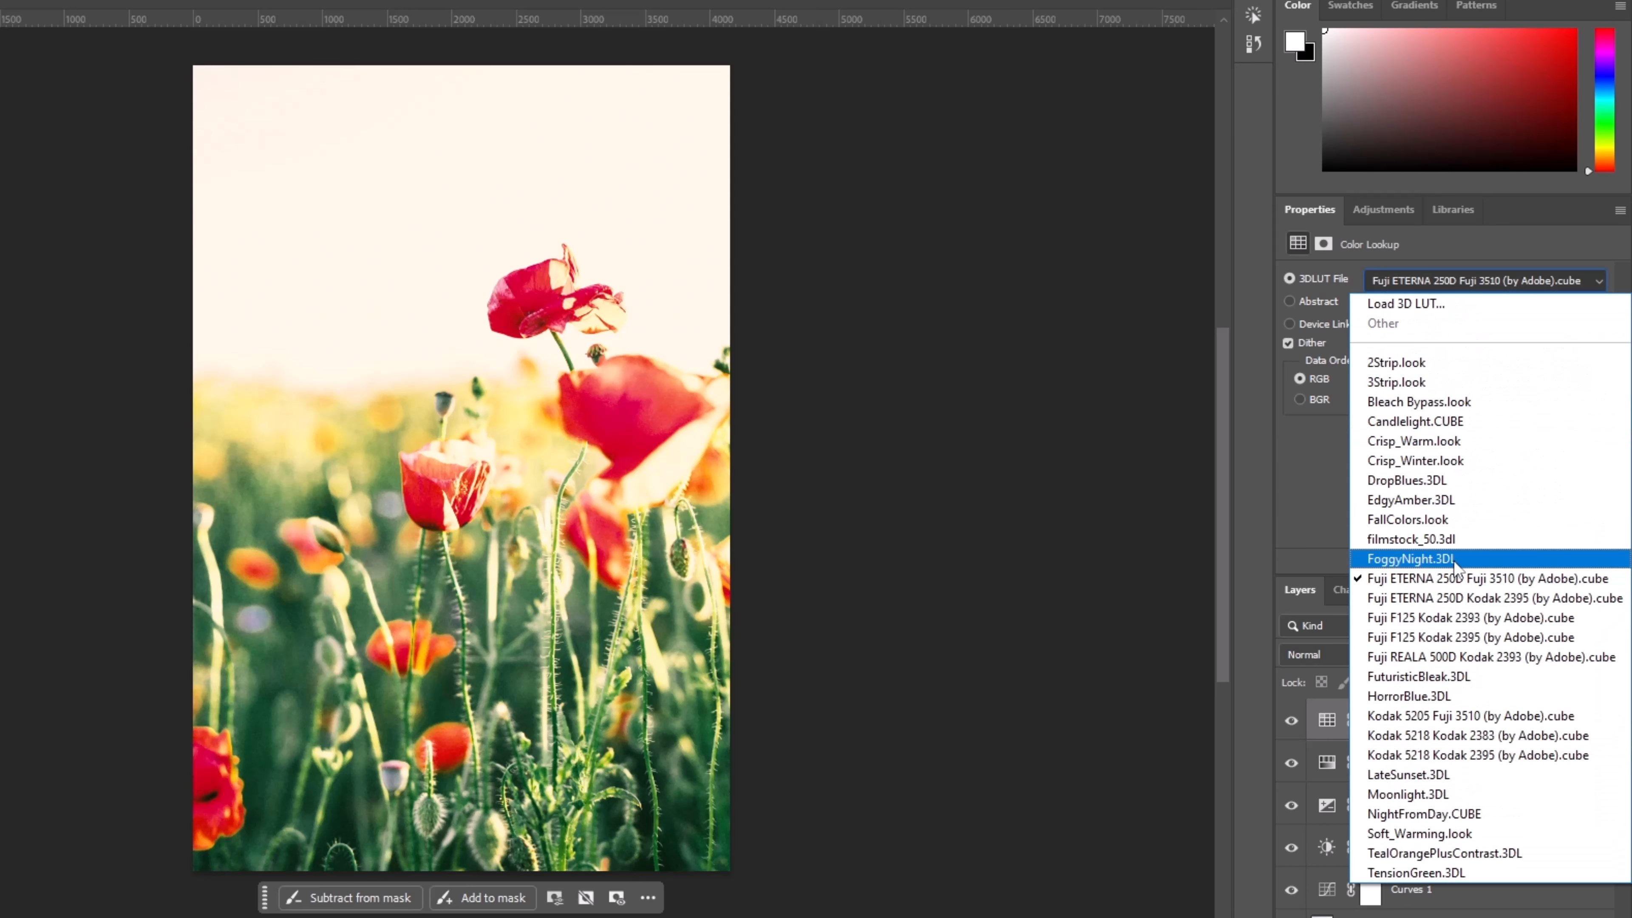
{"action": "left_click", "coordinate": [1432, 544]}
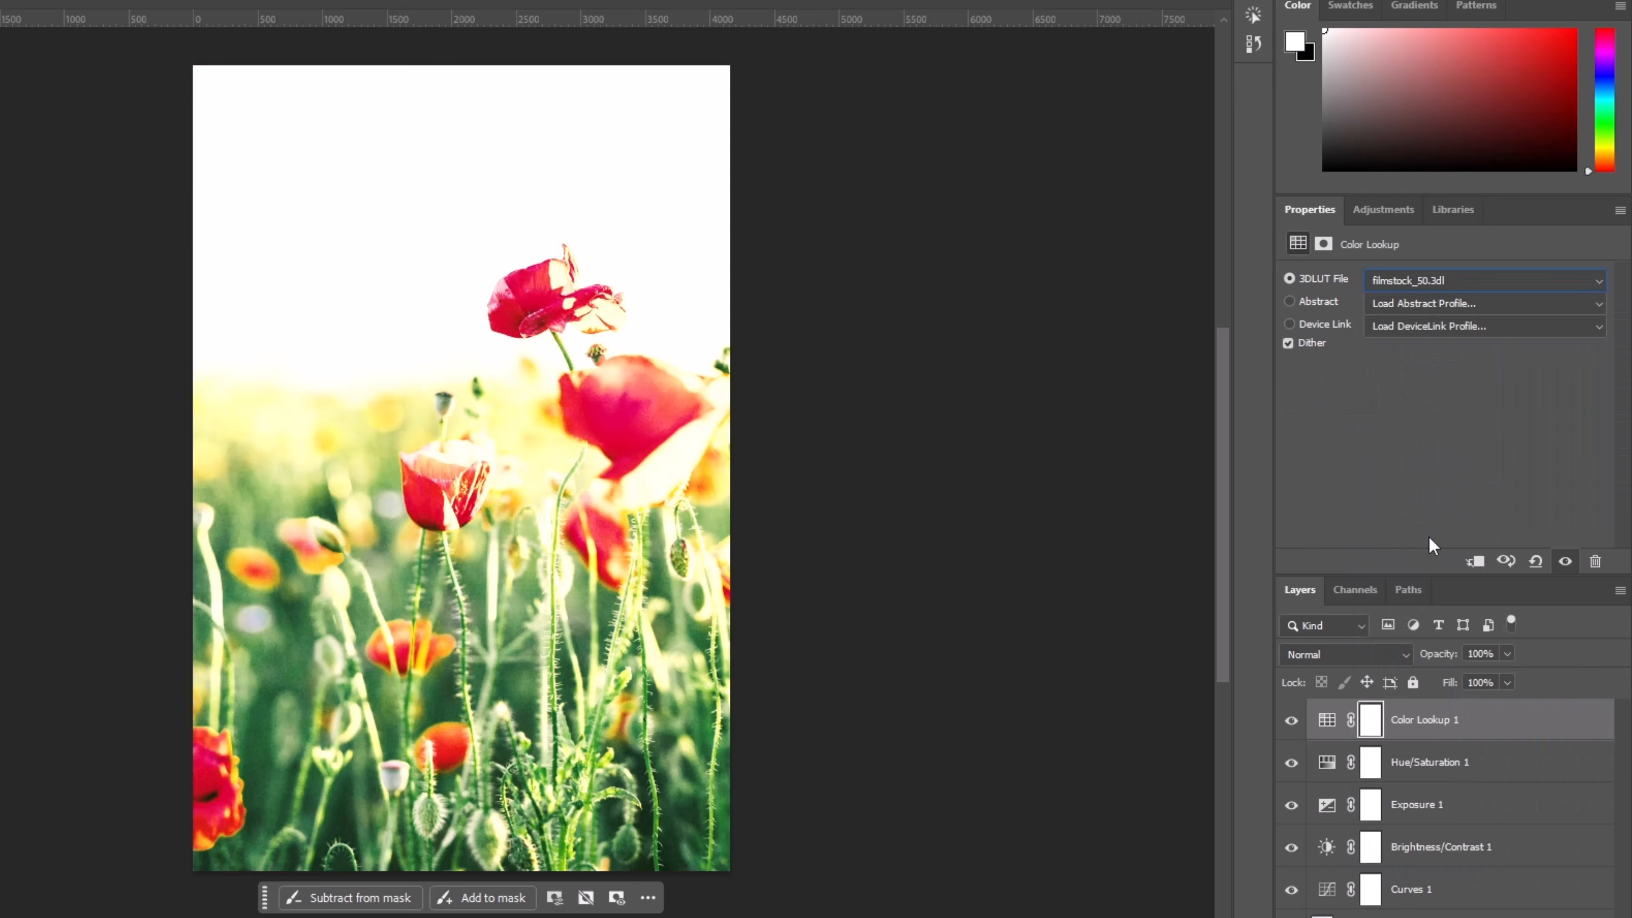
{"action": "left_click", "coordinate": [1449, 290]}
{"action": "left_click", "coordinate": [1428, 710]}
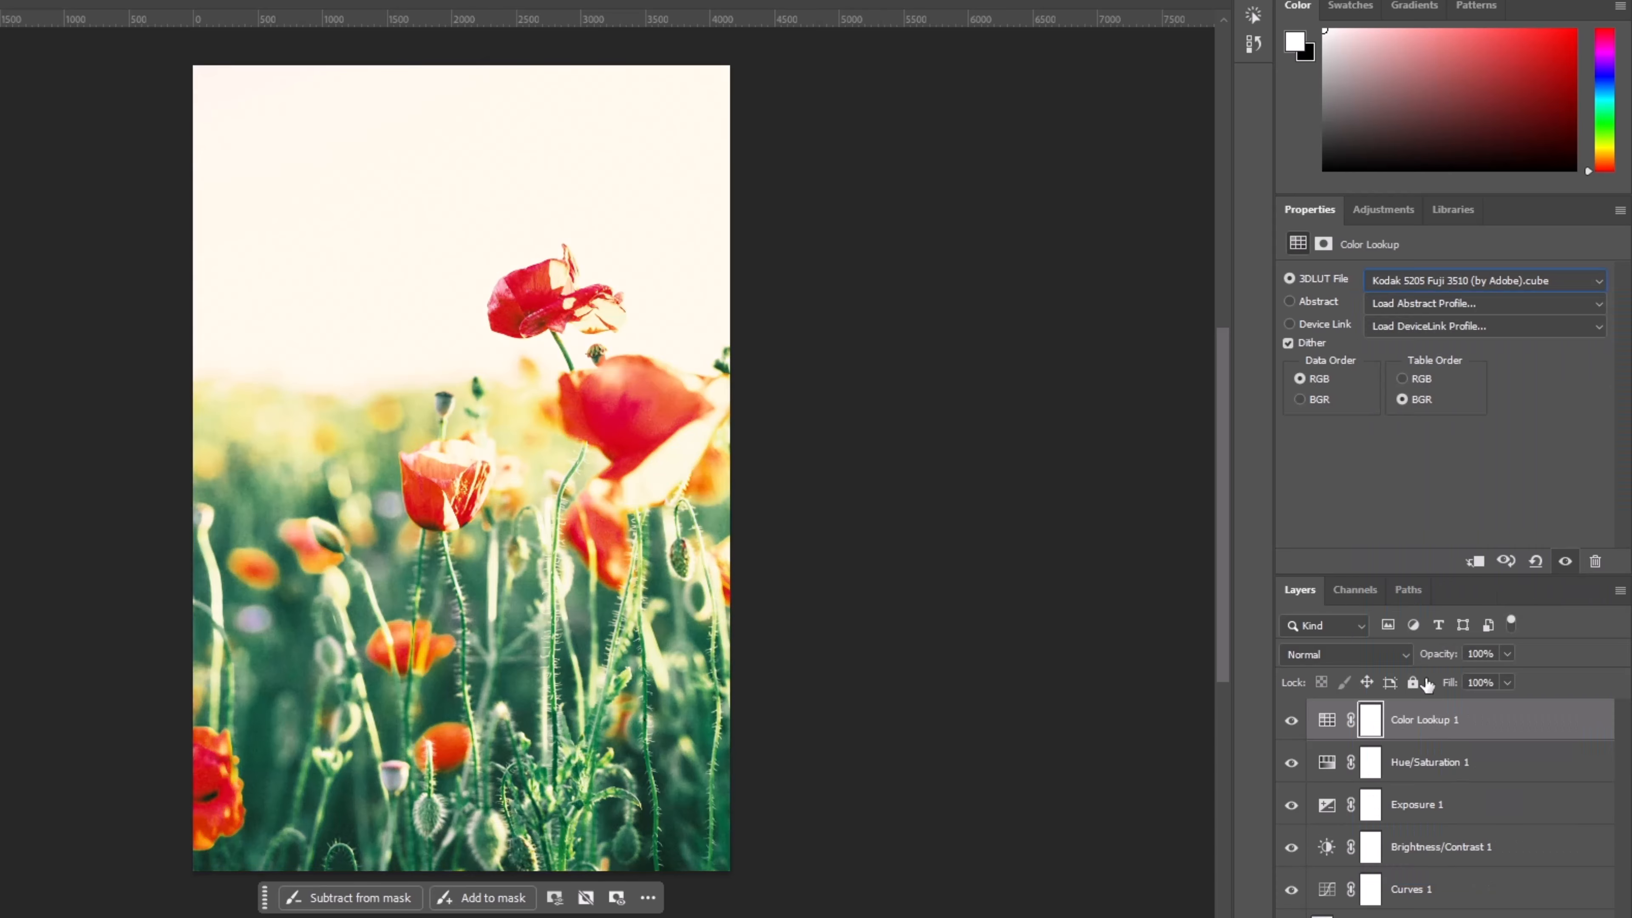
{"action": "left_click", "coordinate": [1452, 286]}
{"action": "left_click", "coordinate": [1421, 734]}
Apply the Kodak 5218 Kodak 2395 3D LUT at 30% layer opacity and toggle the Color Lookup layer's visibility to compare
{"action": "left_click", "coordinate": [1457, 284]}
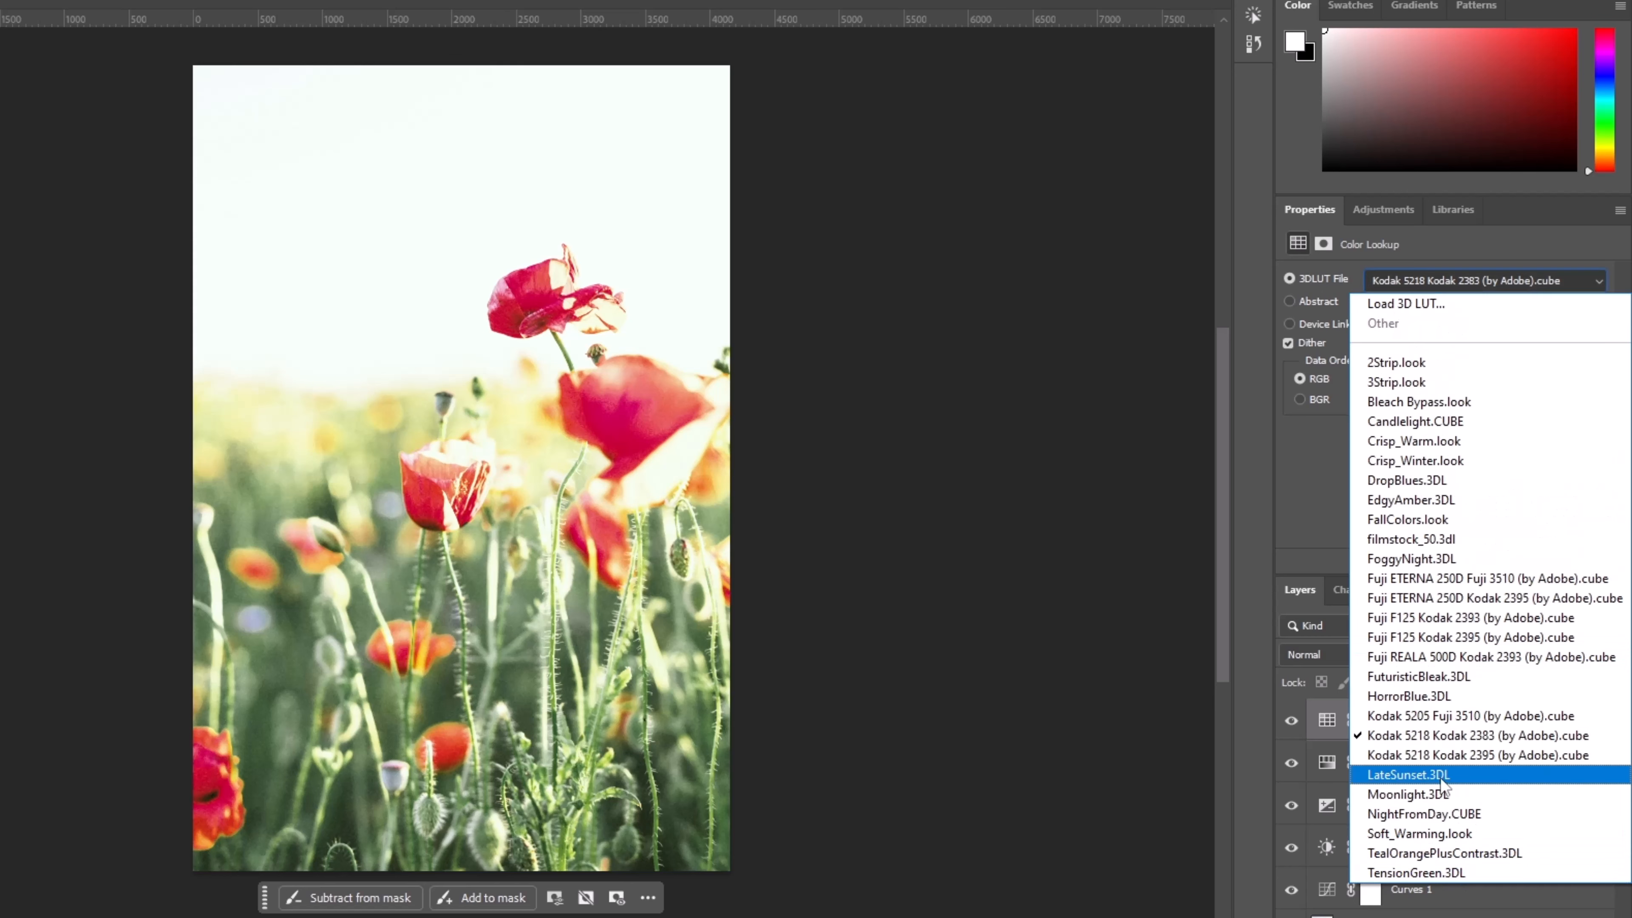
{"action": "left_click", "coordinate": [1437, 757]}
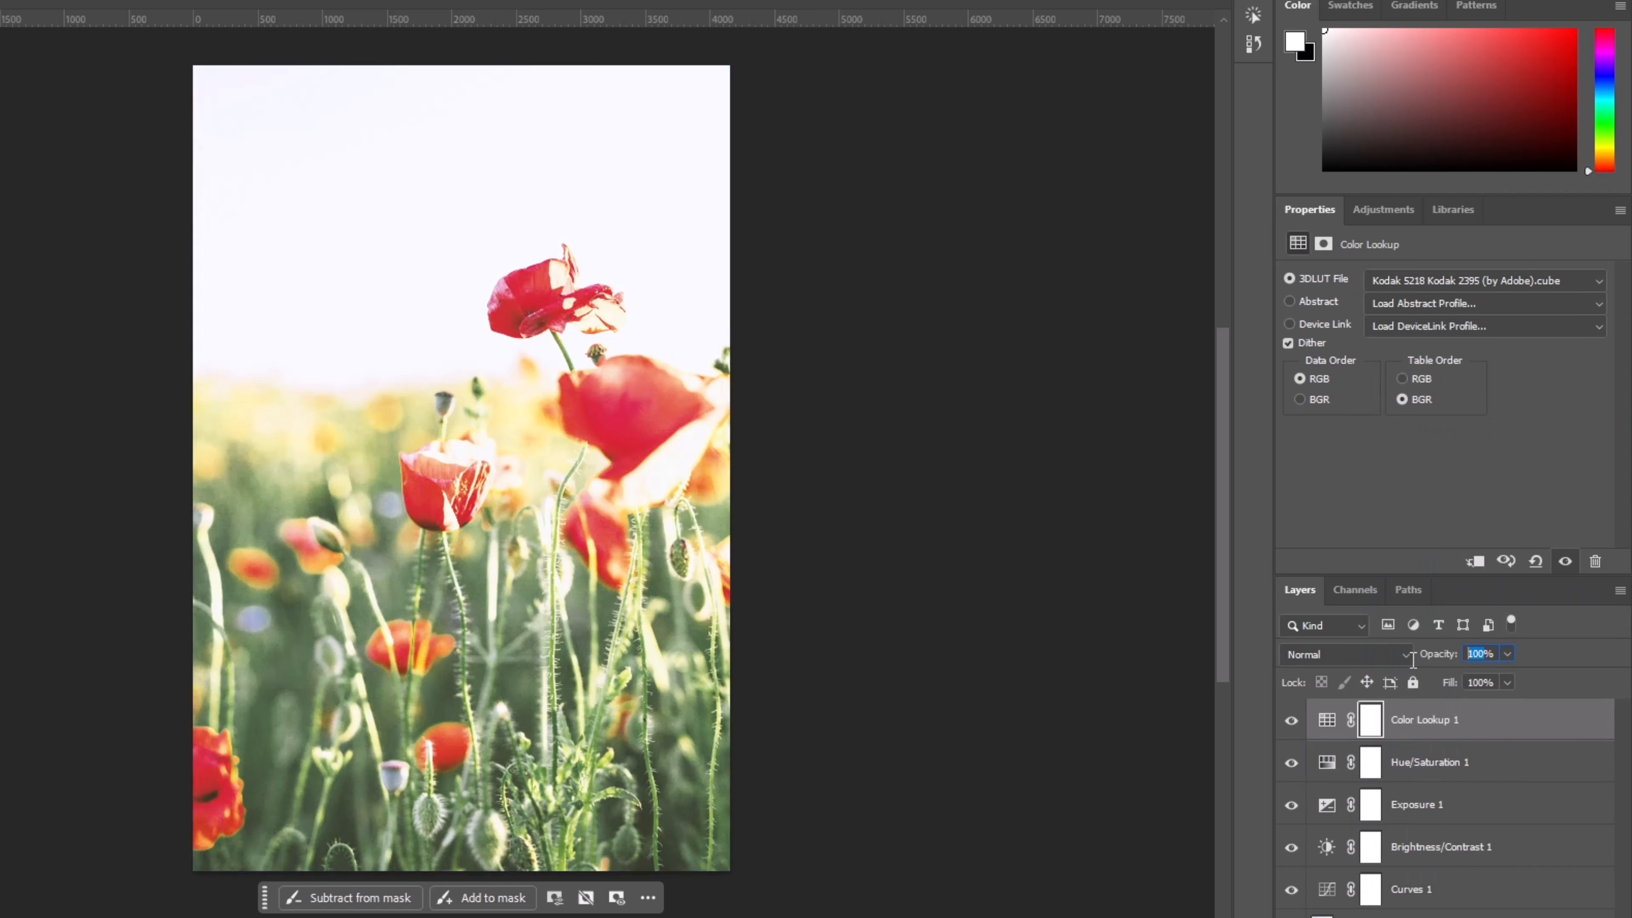
{"action": "type", "text": "50"}
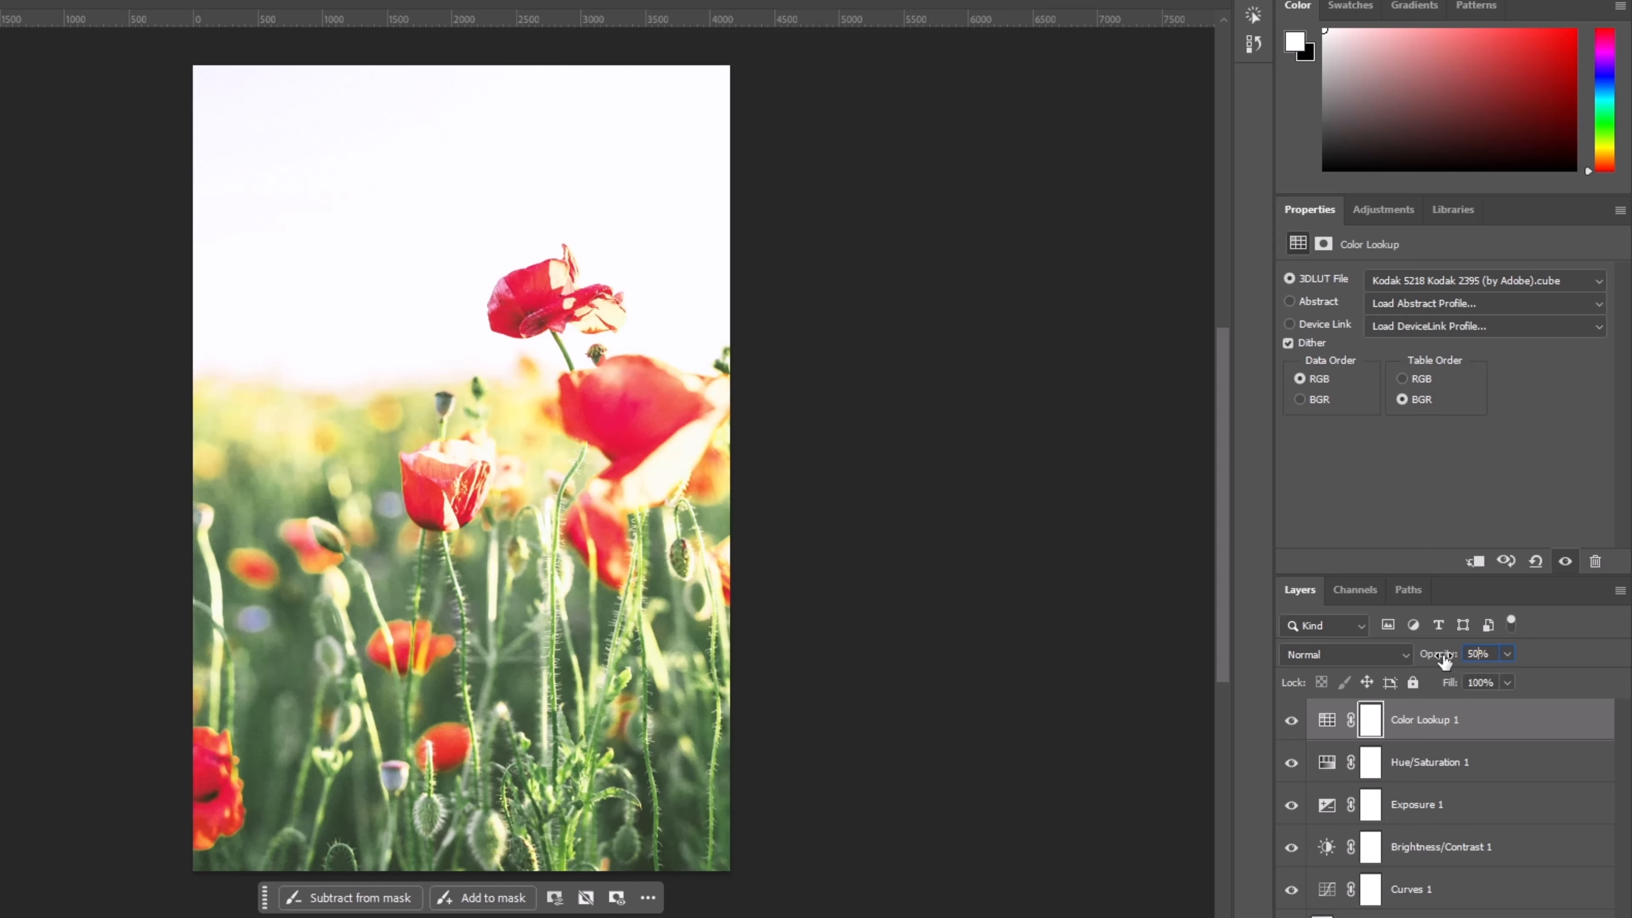
{"action": "left_click_drag", "start_coordinate": [1446, 656], "coordinate": [1423, 665]}
{"action": "left_click", "coordinate": [1291, 720]}
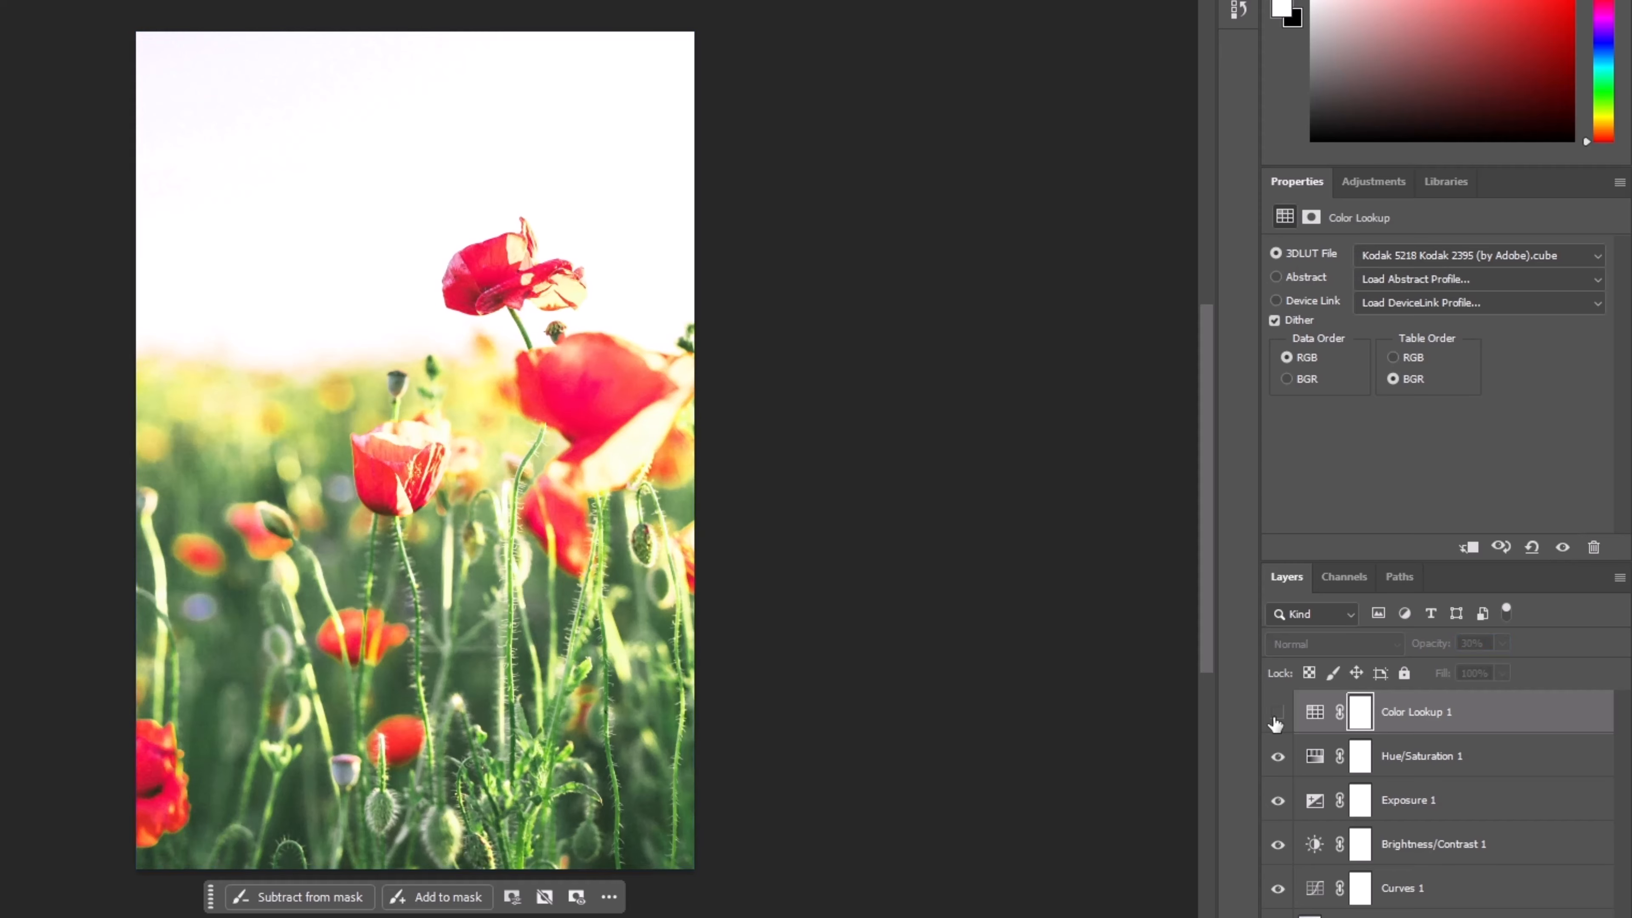
{"action": "left_click", "coordinate": [1277, 715]}
{"action": "left_click", "coordinate": [1276, 715]}
{"action": "left_click", "coordinate": [1276, 715]}
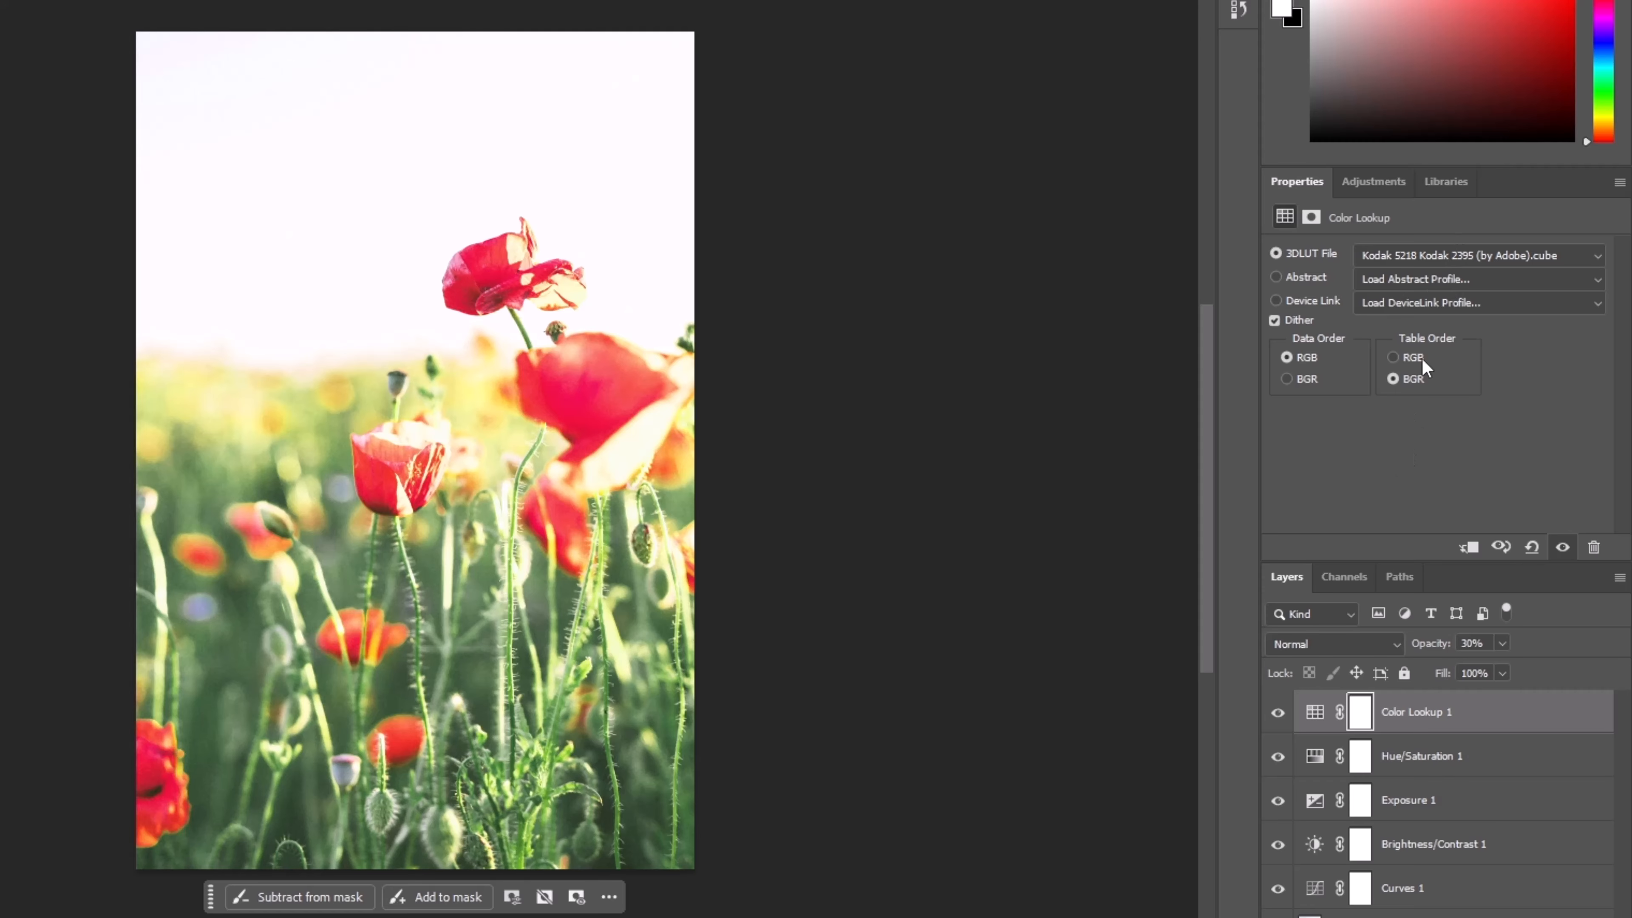
{"action": "left_click", "coordinate": [1489, 256]}
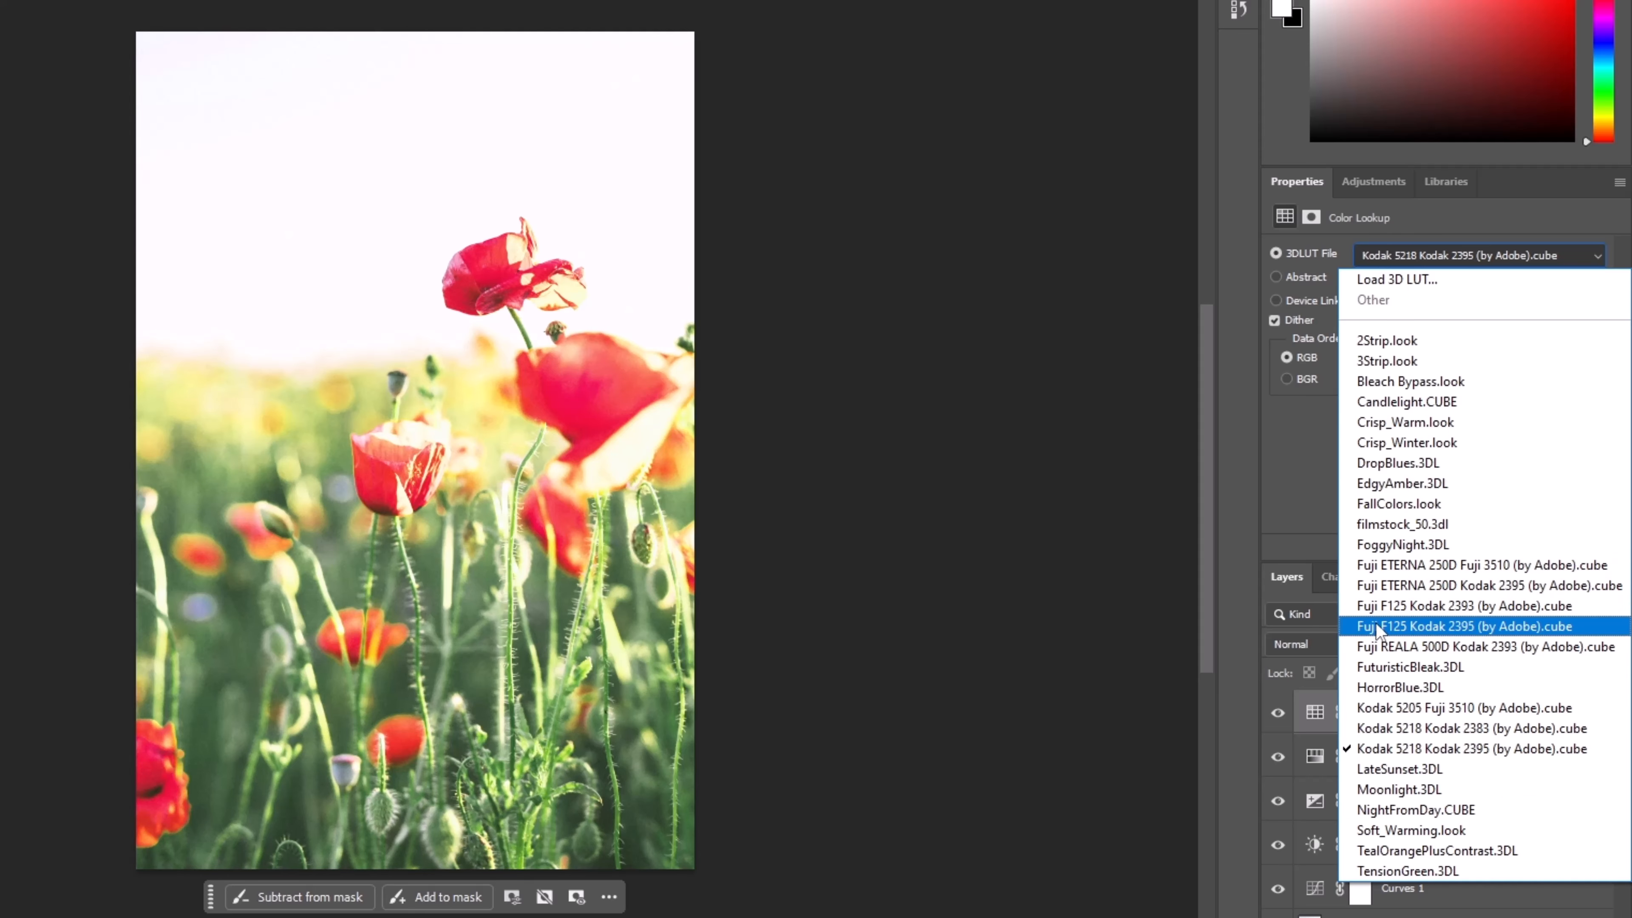
{"action": "left_click", "coordinate": [1289, 492]}
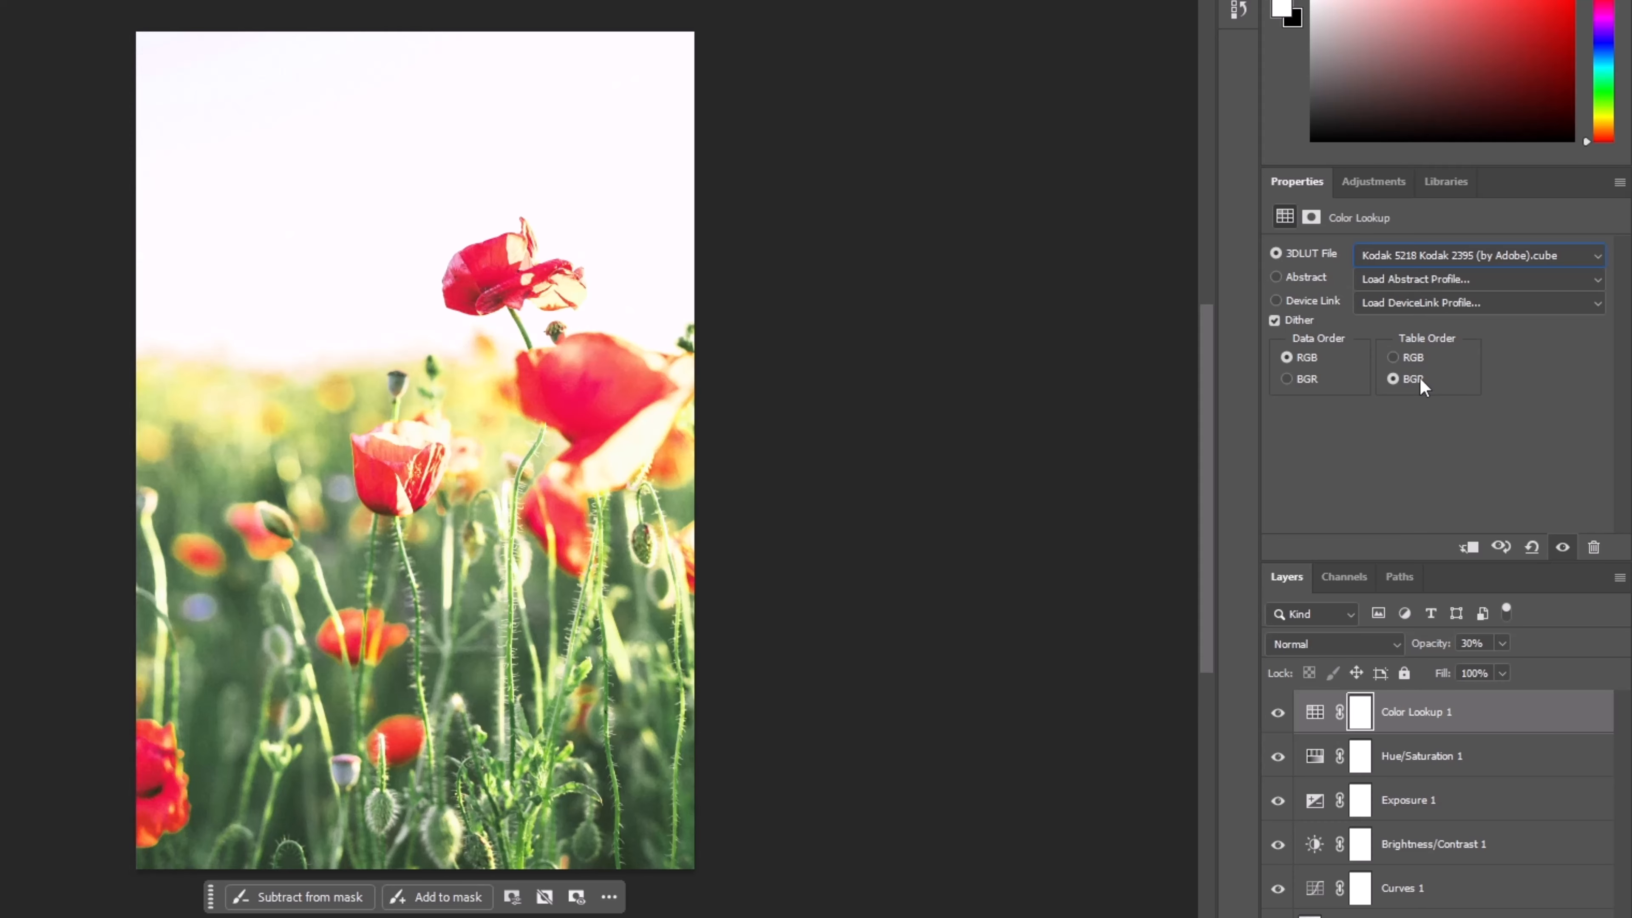
Add a Black & White adjustment layer, test its Reds at 17, and set the Reds back to 40
{"action": "left_click", "coordinate": [1385, 185]}
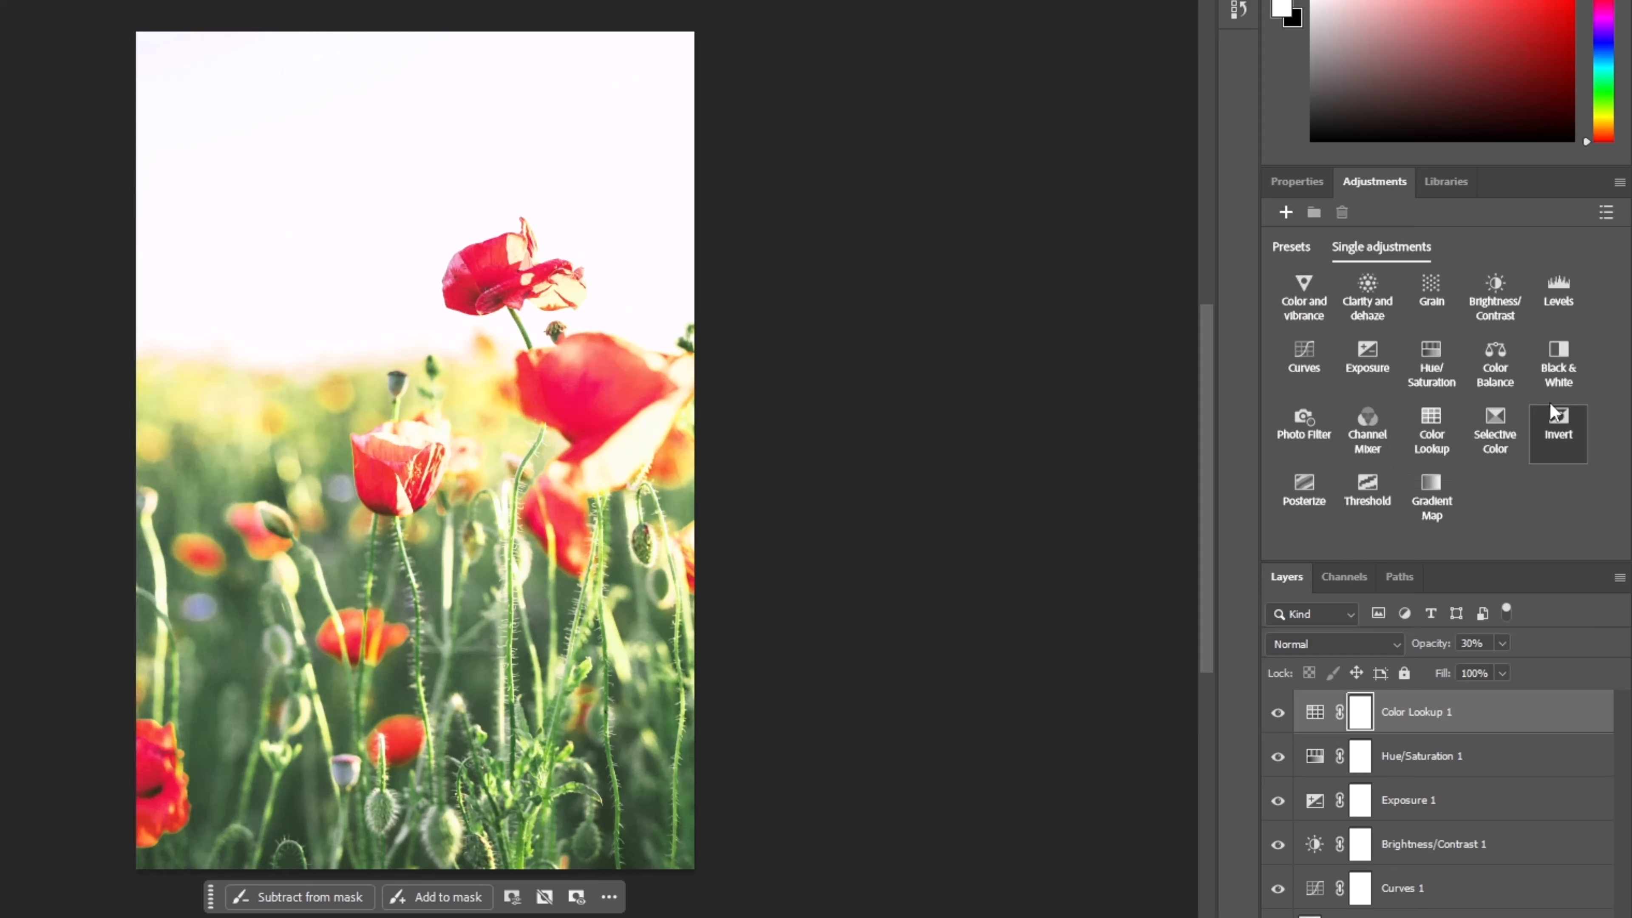
{"action": "left_click", "coordinate": [1559, 367]}
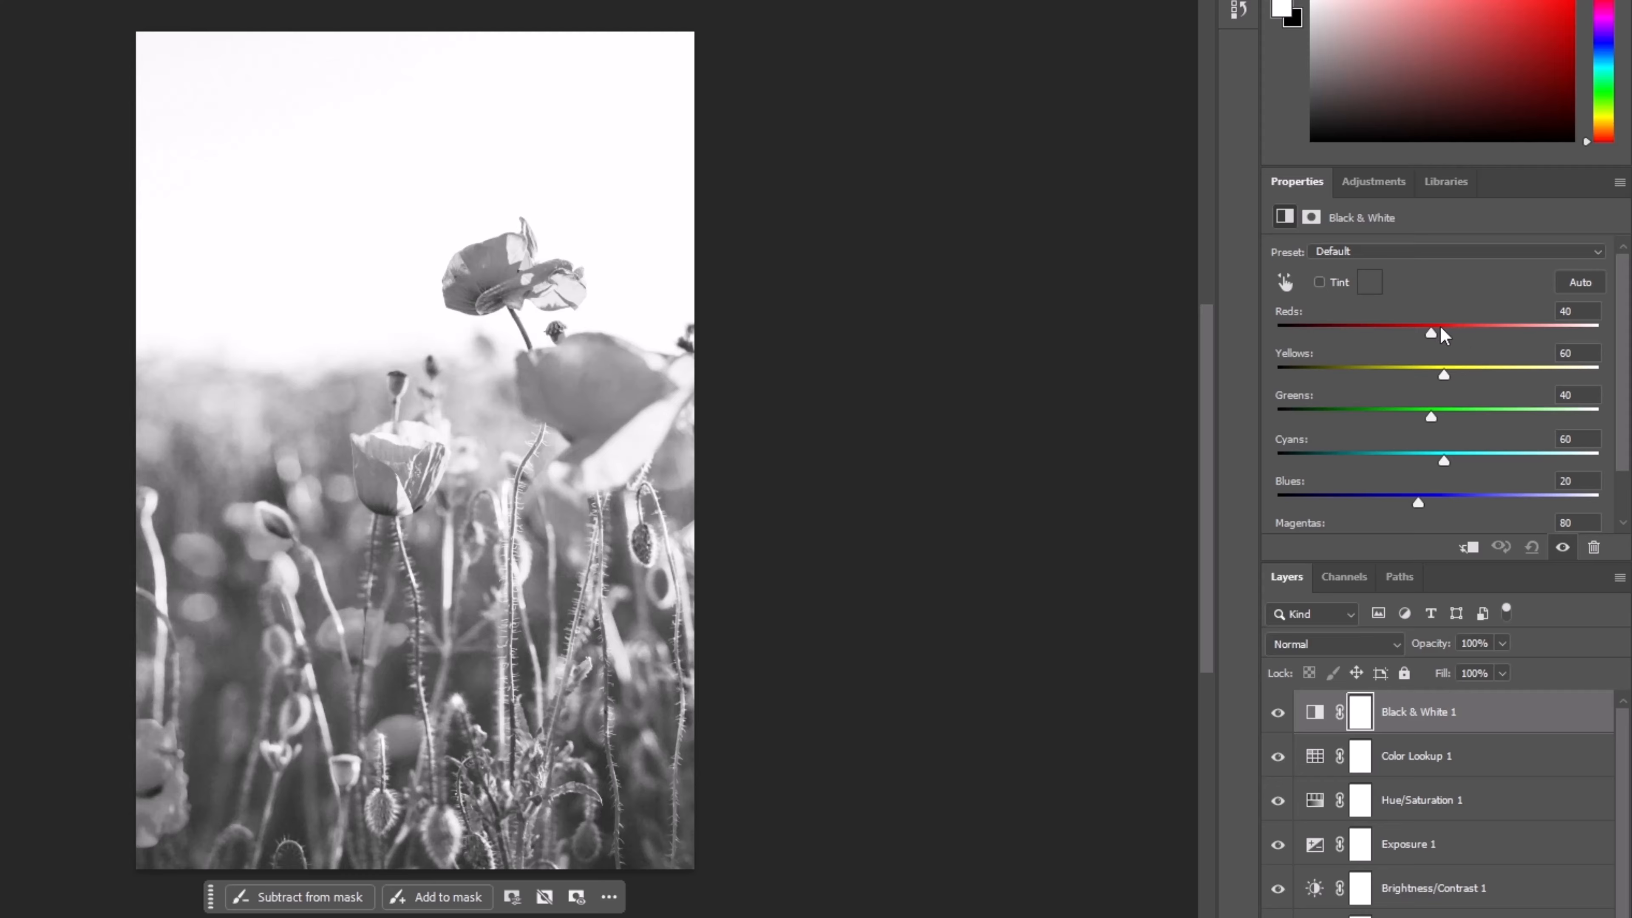
{"action": "left_click_drag", "start_coordinate": [1434, 333], "coordinate": [1420, 371]}
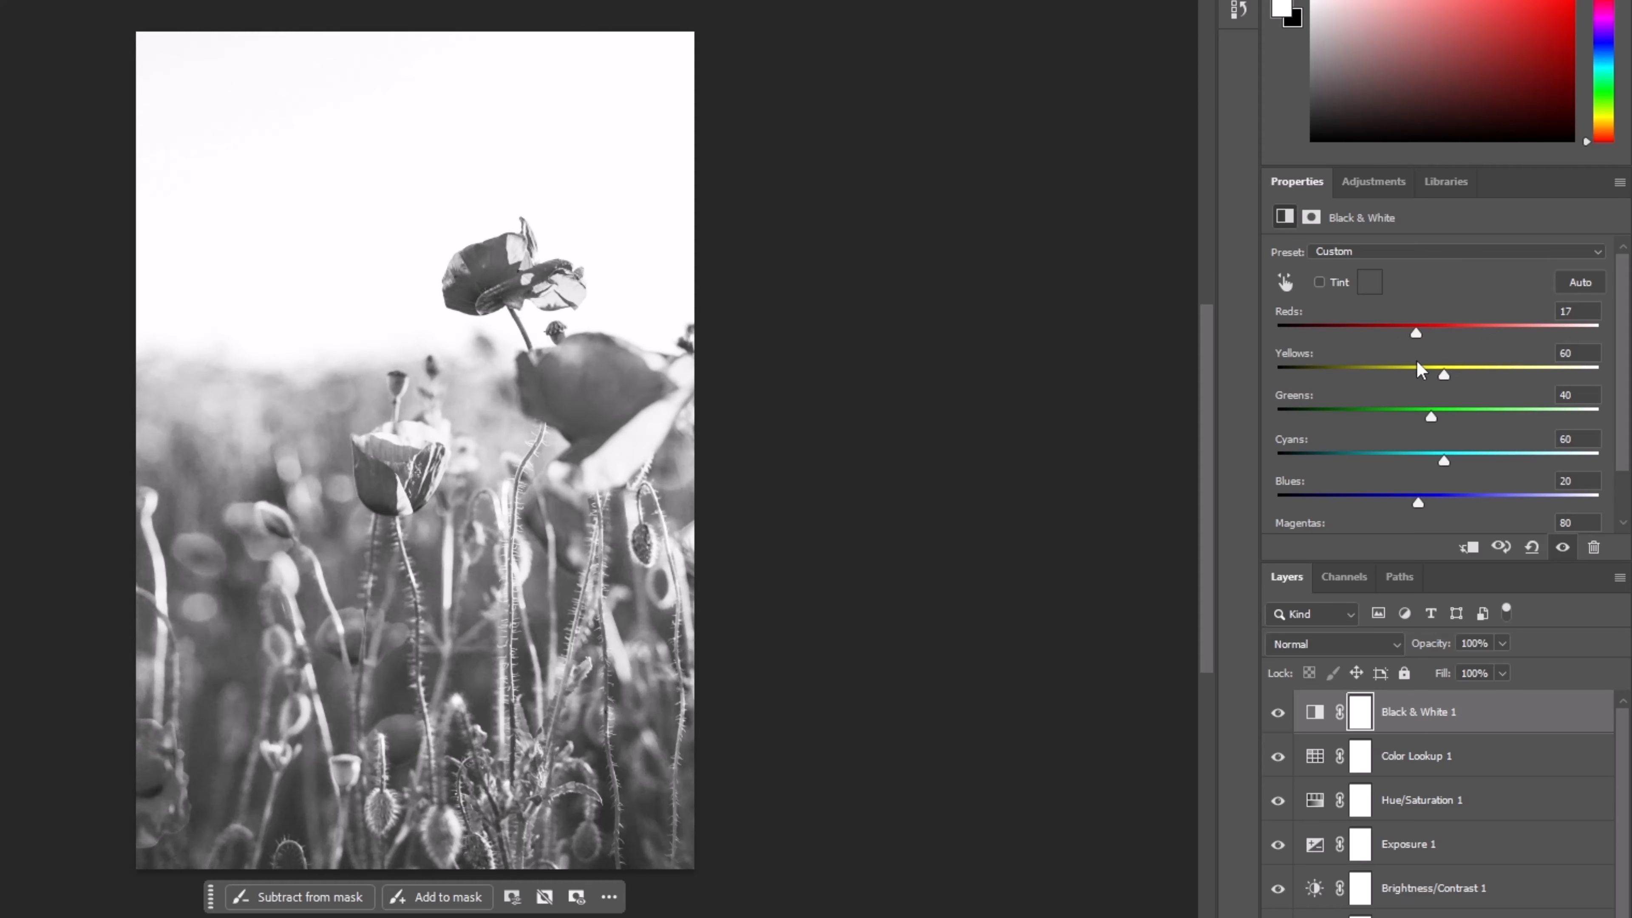
{"action": "type", "text": "40"}
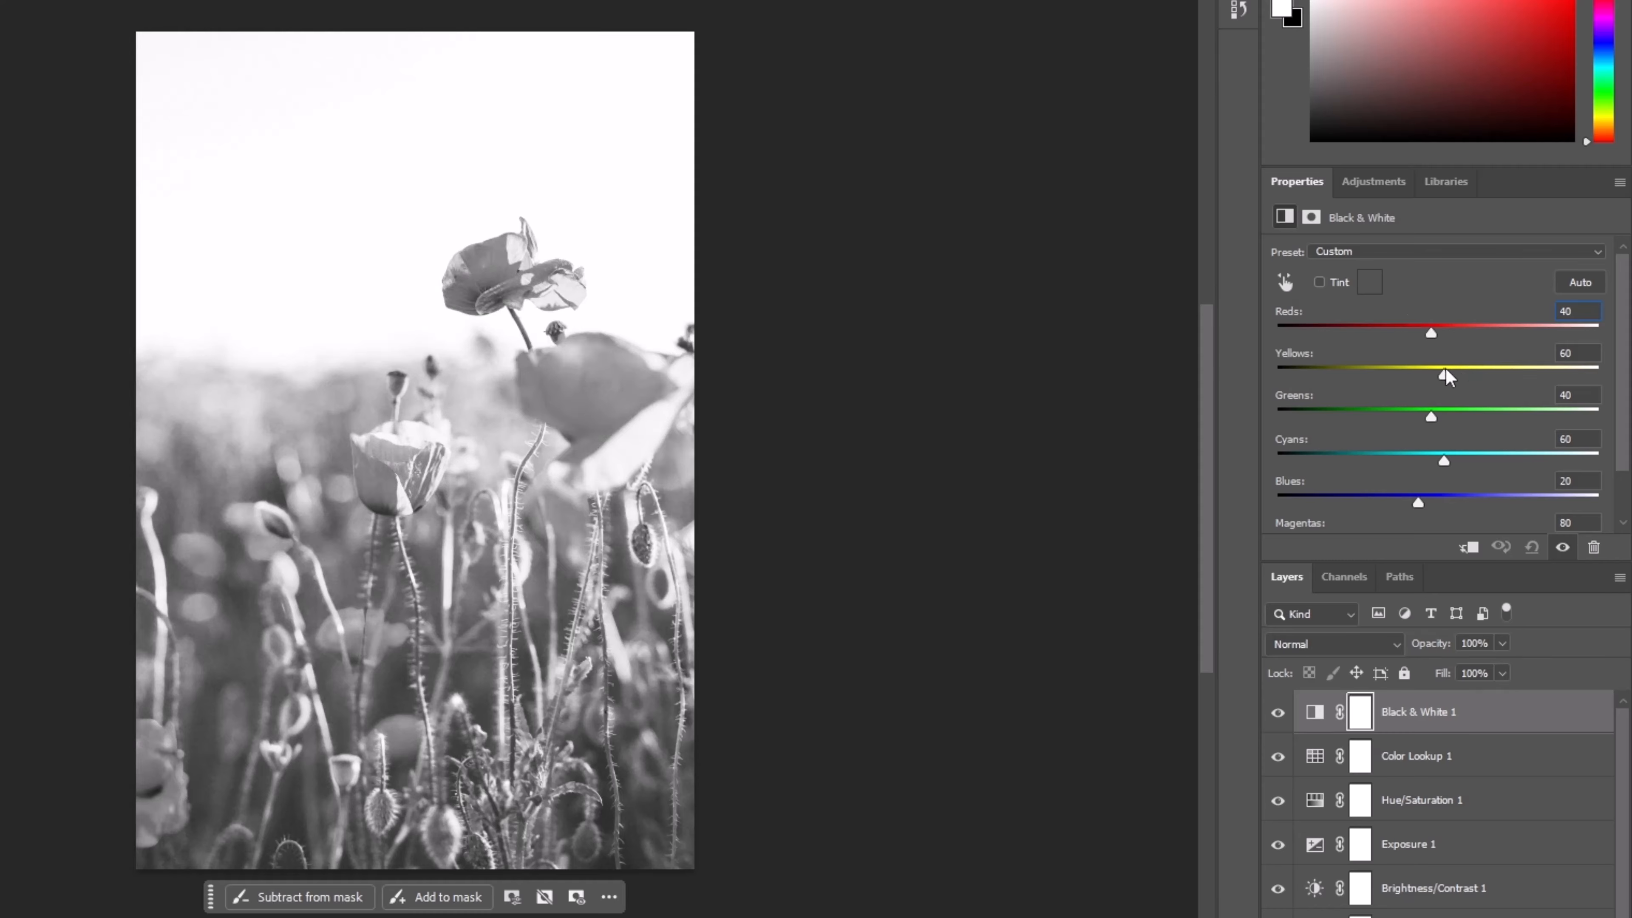
{"action": "key", "text": "Return"}
Set the Black & White layer's Yellows to 37, Greens to 90, Cyans to -58 and Blues to 28
{"action": "left_click_drag", "start_coordinate": [1446, 377], "coordinate": [1384, 402]}
{"action": "scroll", "coordinate": [1457, 417], "scroll_direction": "down", "scroll_amount": 1}
{"action": "scroll", "coordinate": [1384, 402], "scroll_direction": "up", "scroll_amount": 1}
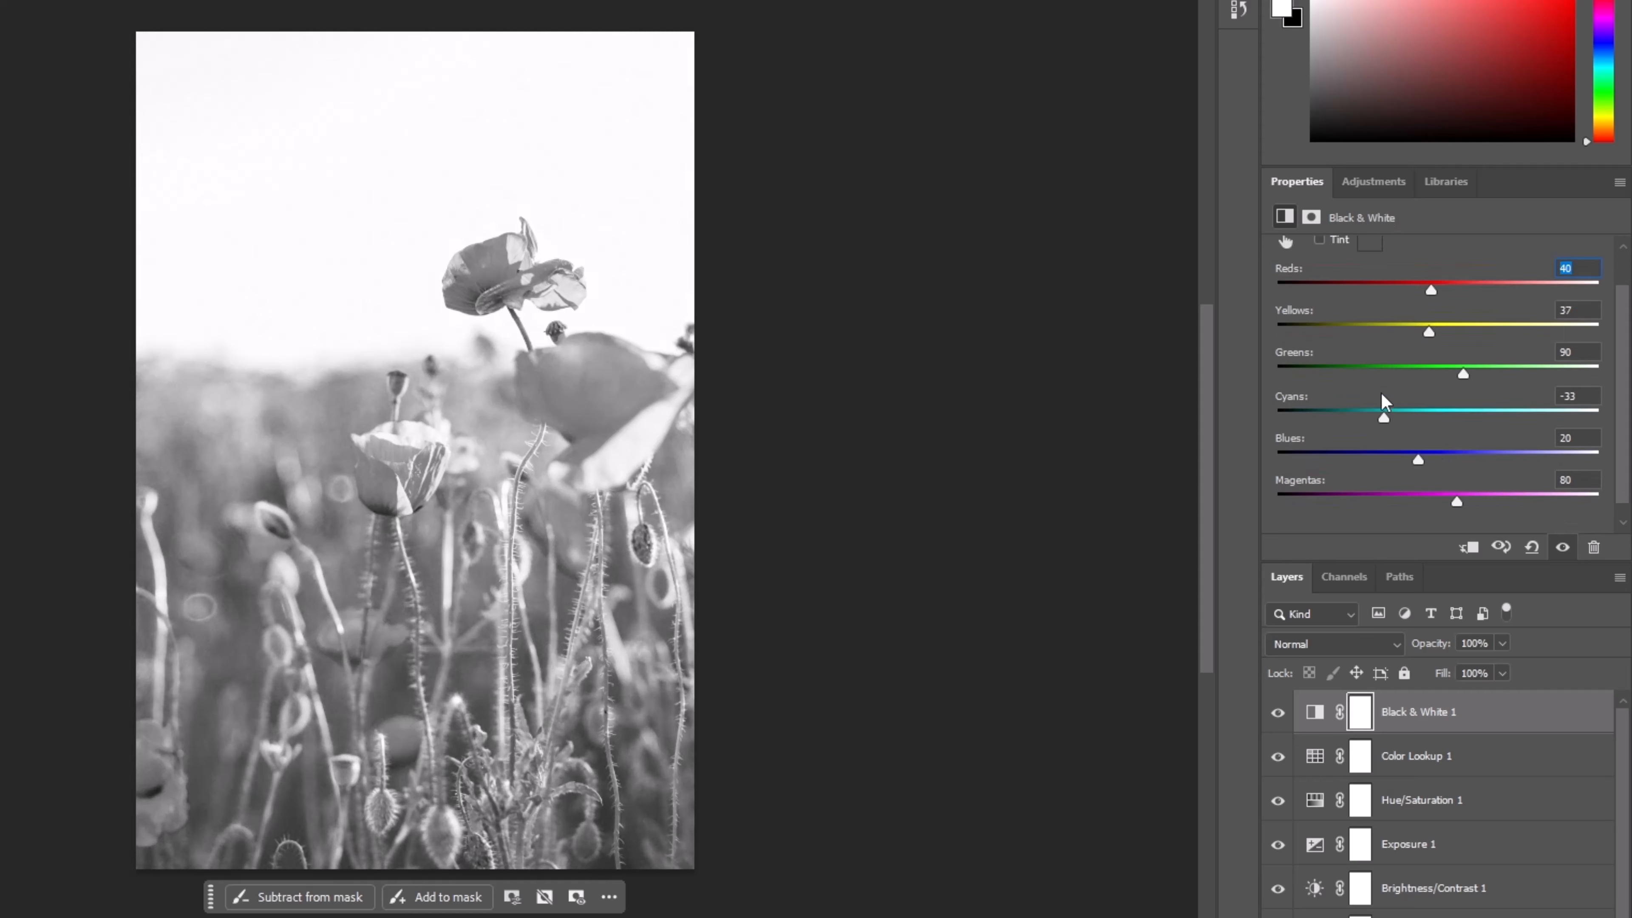
{"action": "scroll", "coordinate": [1425, 424], "scroll_direction": "up", "scroll_amount": 1}
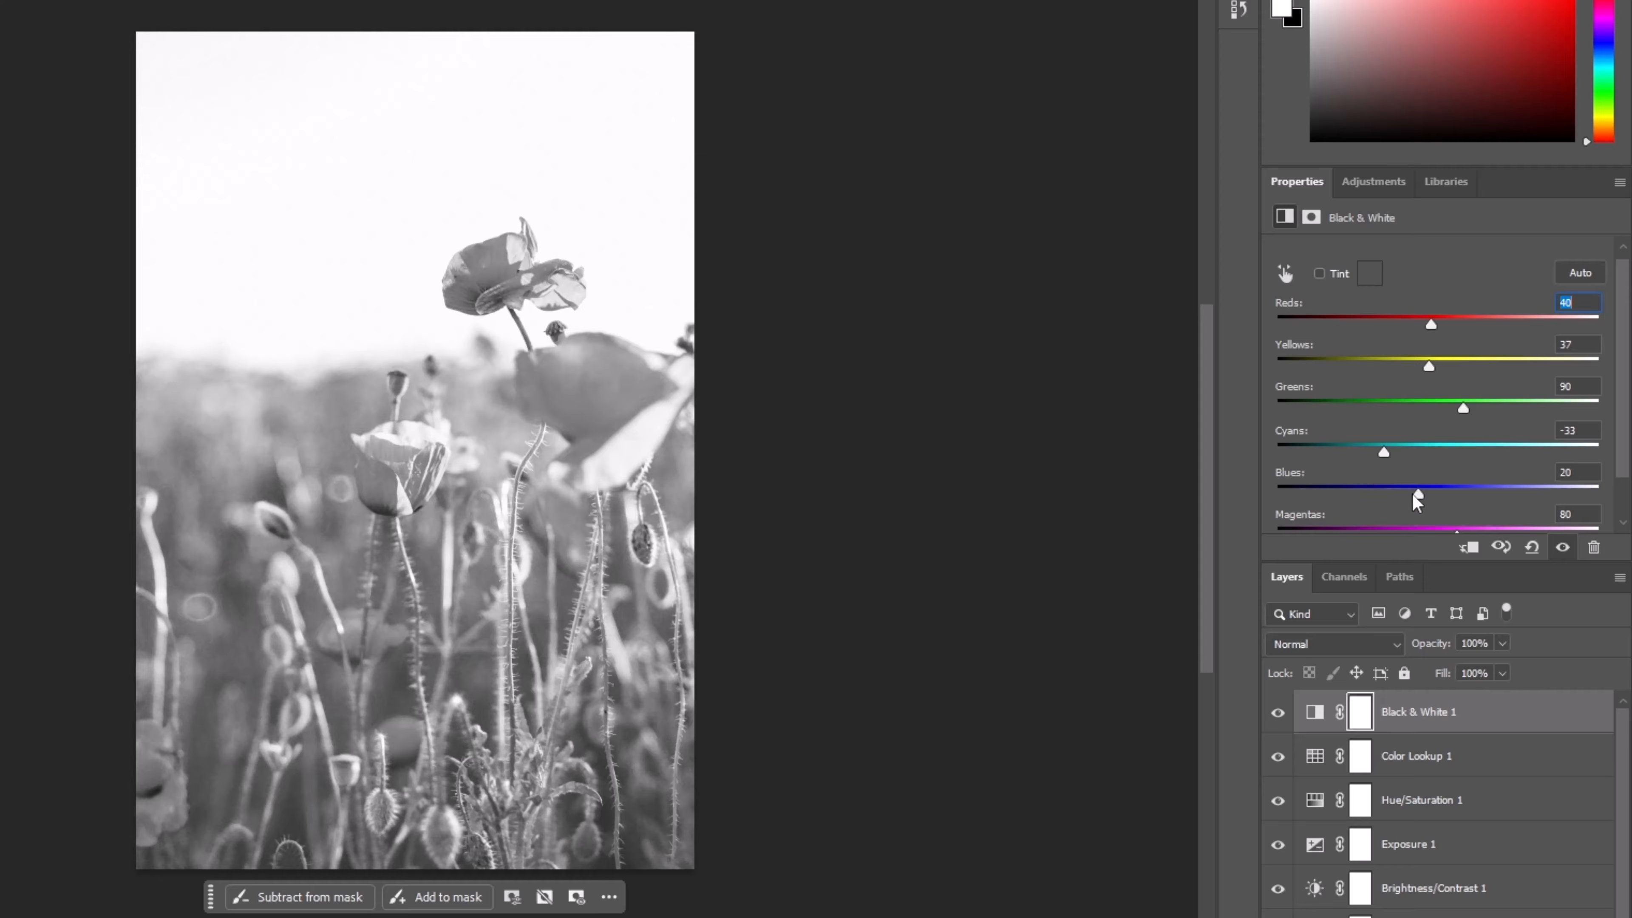
{"action": "left_click_drag", "start_coordinate": [1417, 502], "coordinate": [1370, 471]}
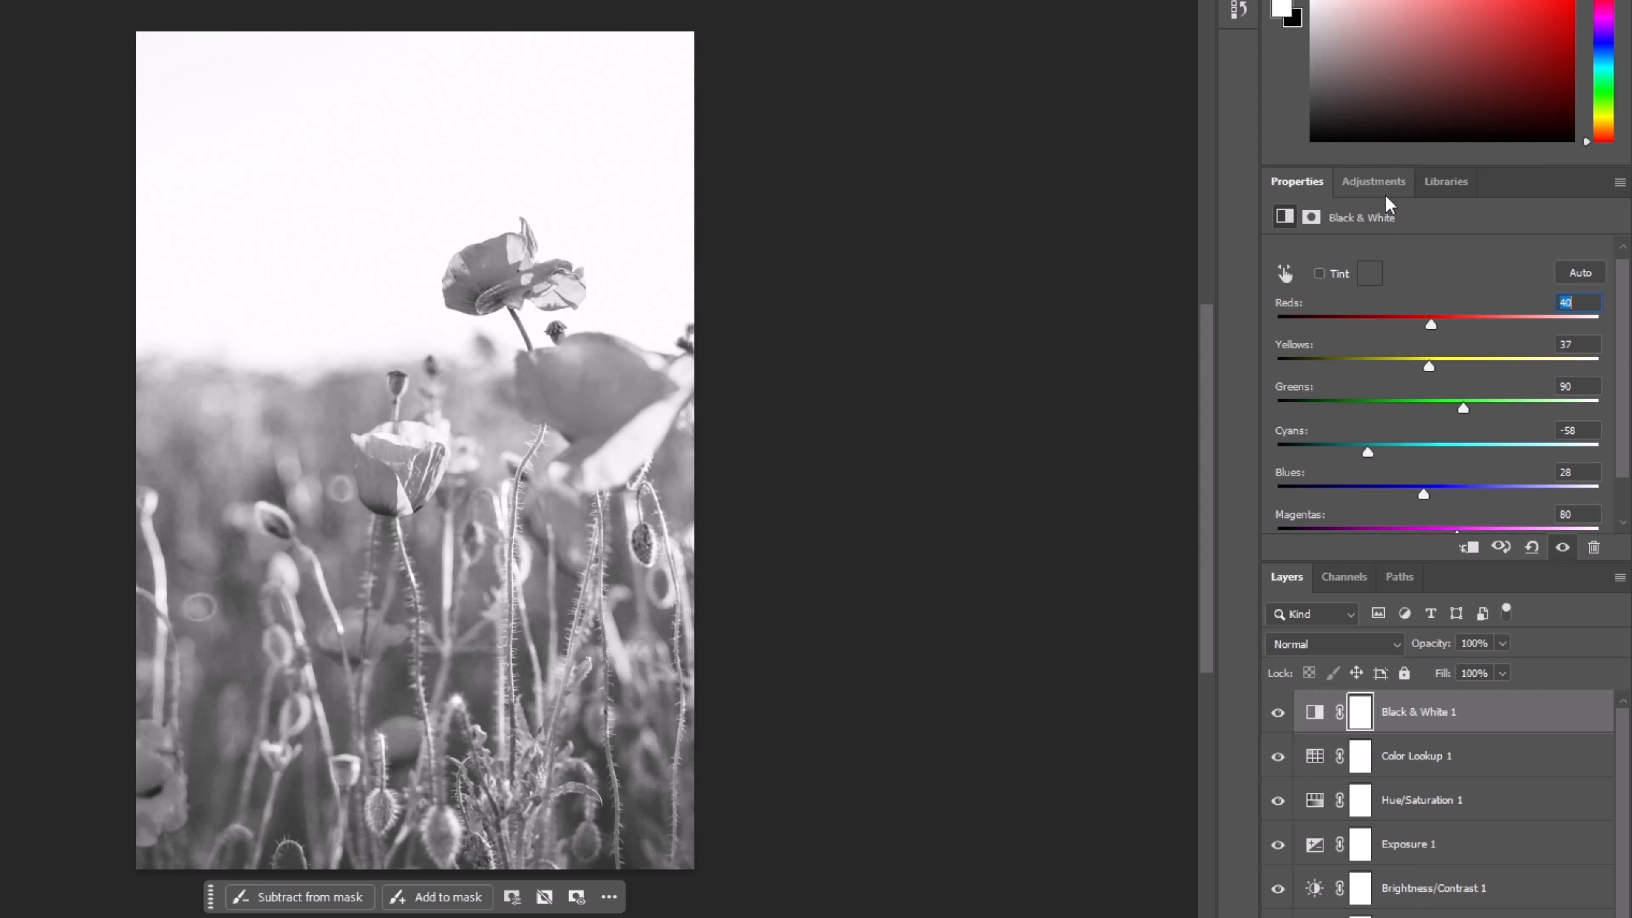
{"action": "left_click", "coordinate": [1372, 182]}
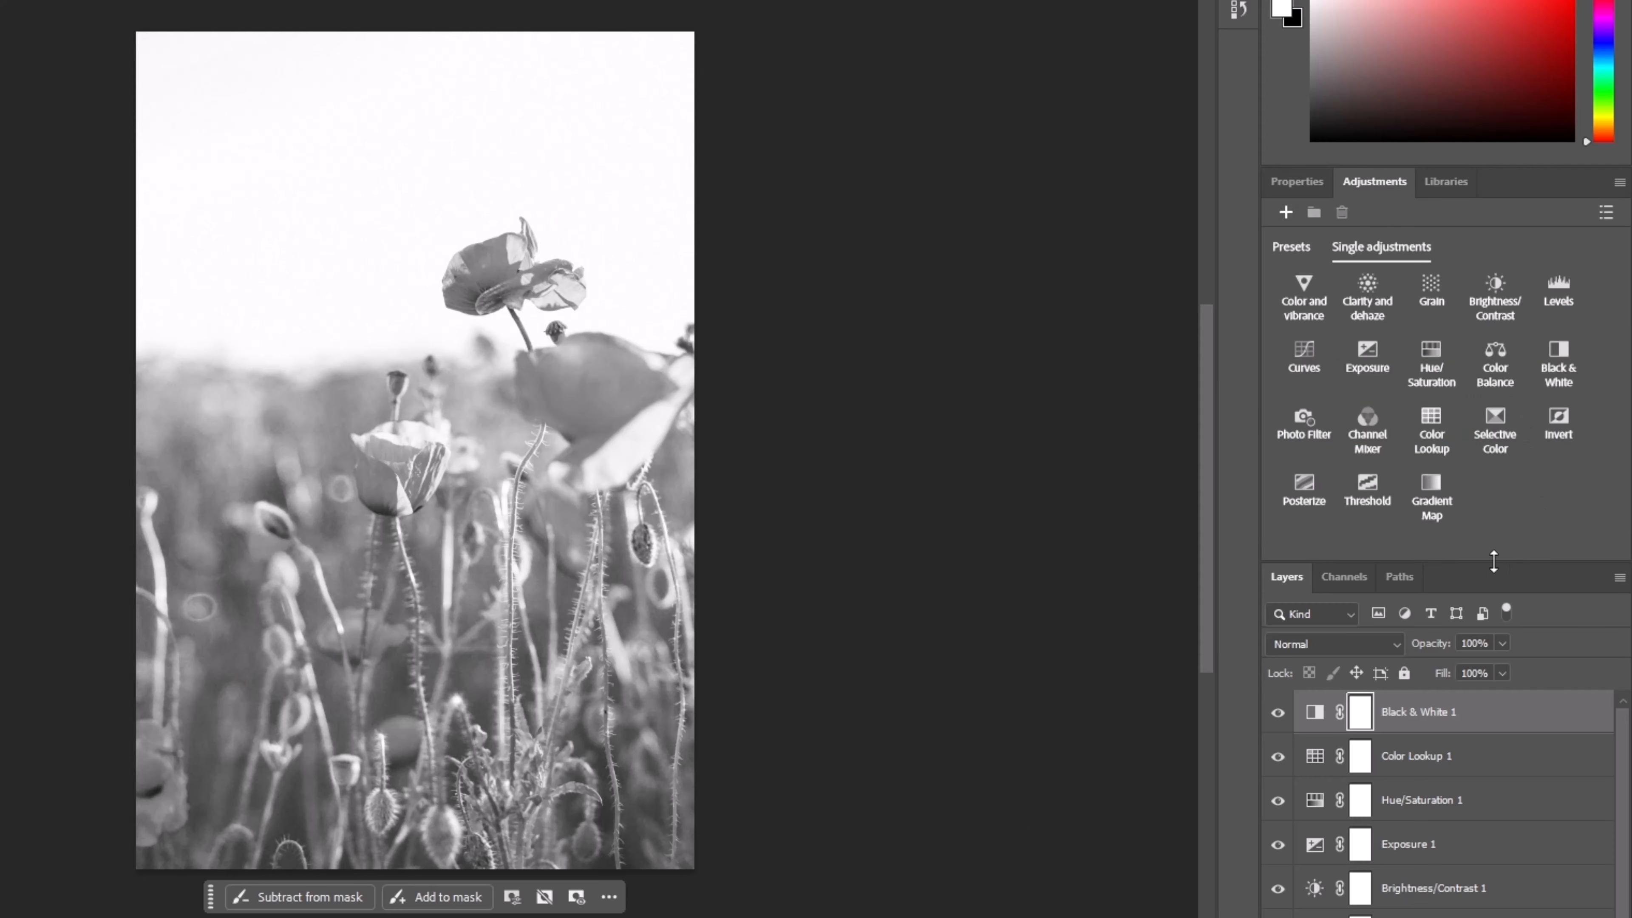
Delete the Black & White adjustment layer and add a Color Balance adjustment layer
{"action": "left_click_drag", "start_coordinate": [1400, 705], "coordinate": [1604, 905]}
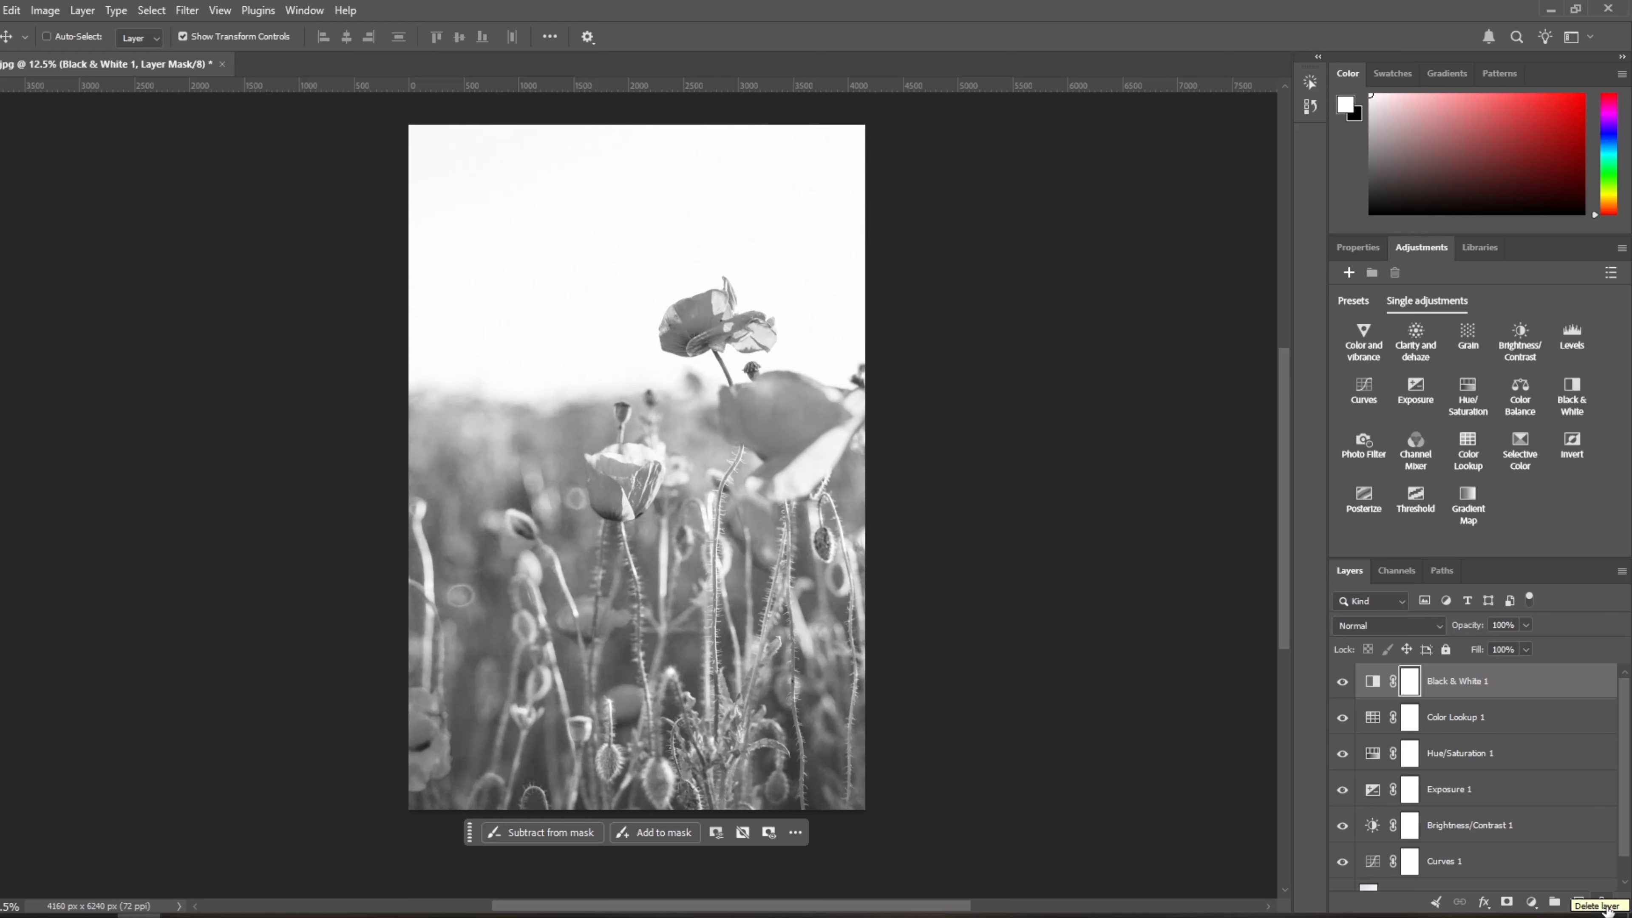
{"action": "left_click", "coordinate": [1602, 903]}
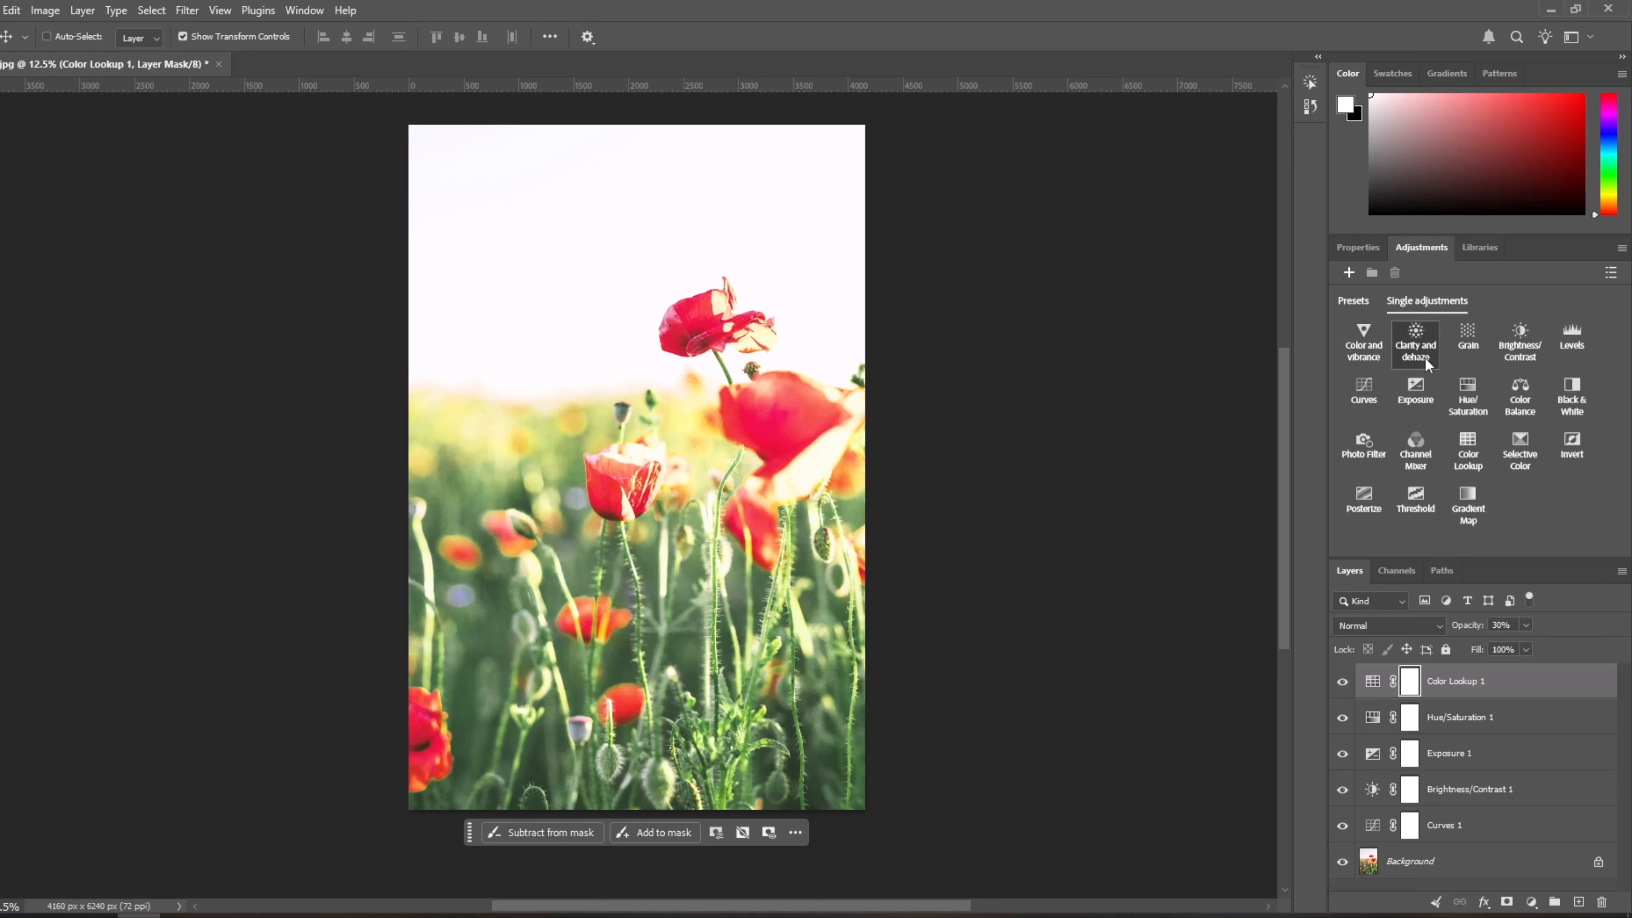
{"action": "left_click", "coordinate": [1512, 406]}
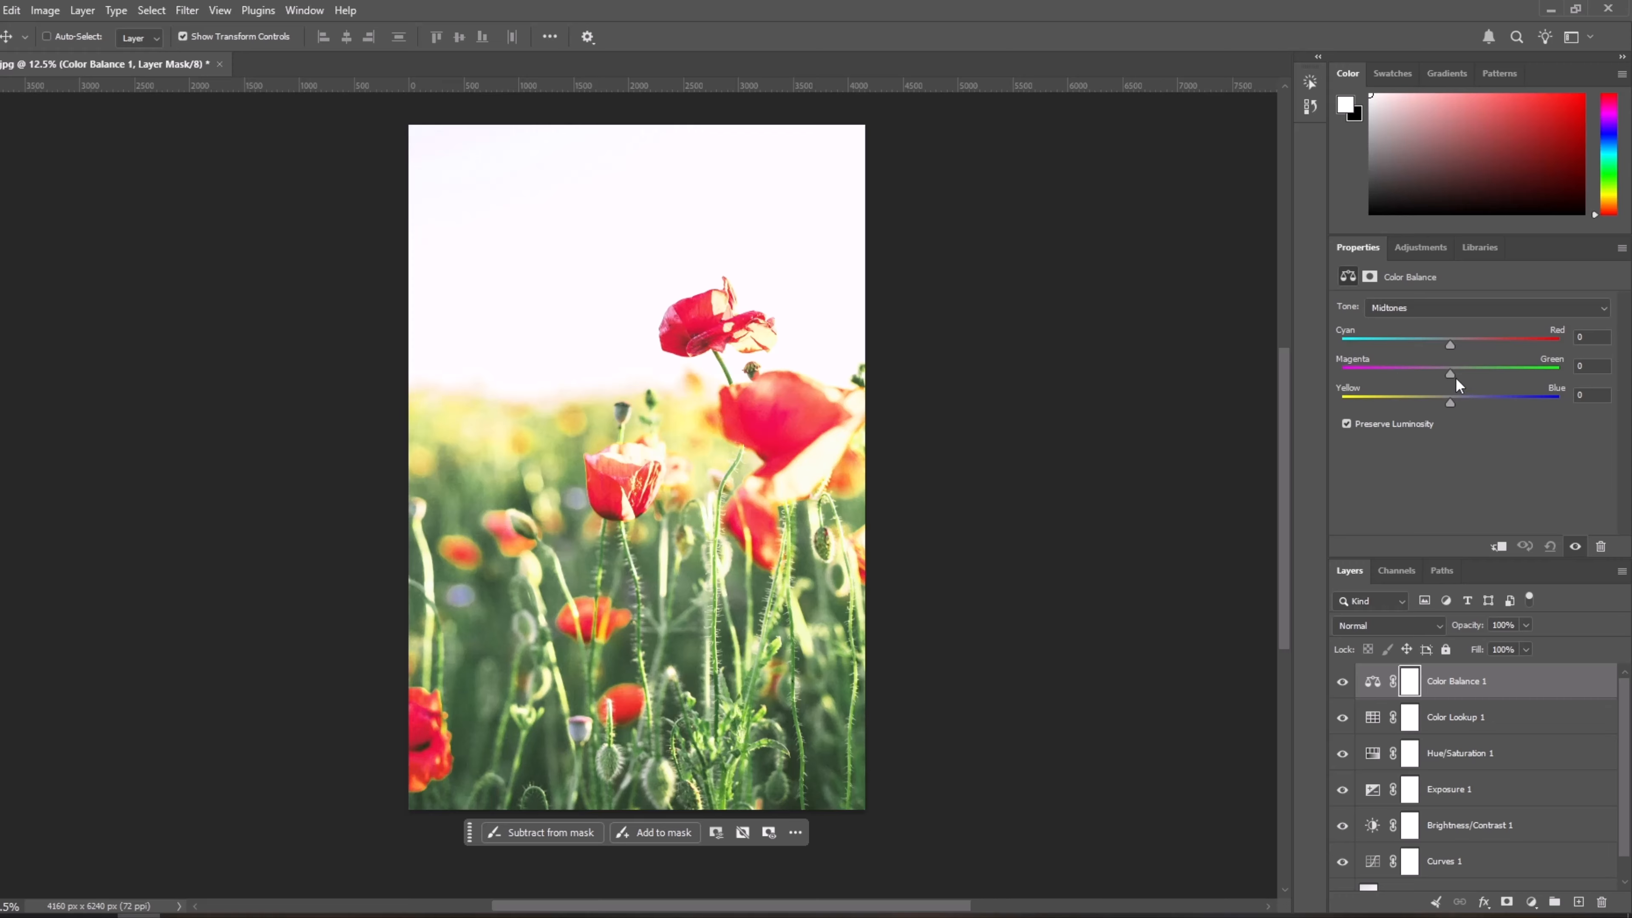
Set the Color Balance midtones to Cyan-Red 0, Magenta-Green 0 and Yellow-Blue +30, and toggle the layer's visibility to compare
{"action": "left_click_drag", "start_coordinate": [1455, 344], "coordinate": [1528, 411]}
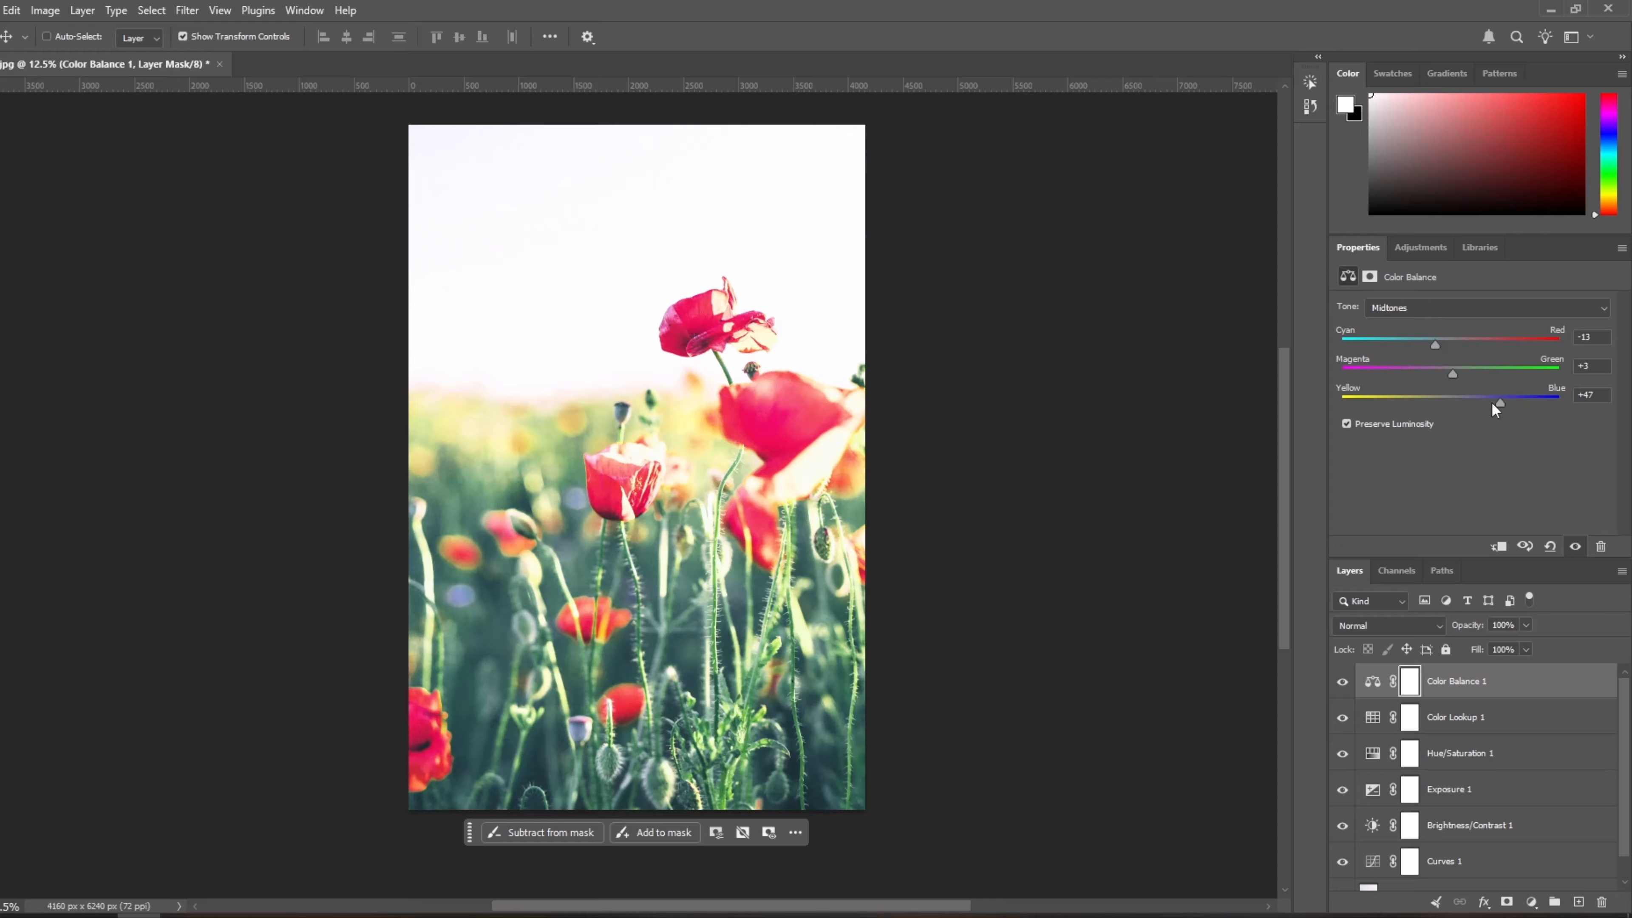
{"action": "left_click_drag", "start_coordinate": [1492, 402], "coordinate": [1489, 401]}
{"action": "key", "text": "shift+Tab"}
{"action": "key", "text": "shift+Tab"}
{"action": "type", "text": "0"}
{"action": "key", "text": "Tab"}
{"action": "type", "text": "0"}
{"action": "left_click_drag", "start_coordinate": [1603, 392], "coordinate": [1498, 404]}
{"action": "type", "text": "30"}
{"action": "key", "text": "Return"}
{"action": "left_click", "coordinate": [1343, 681]}
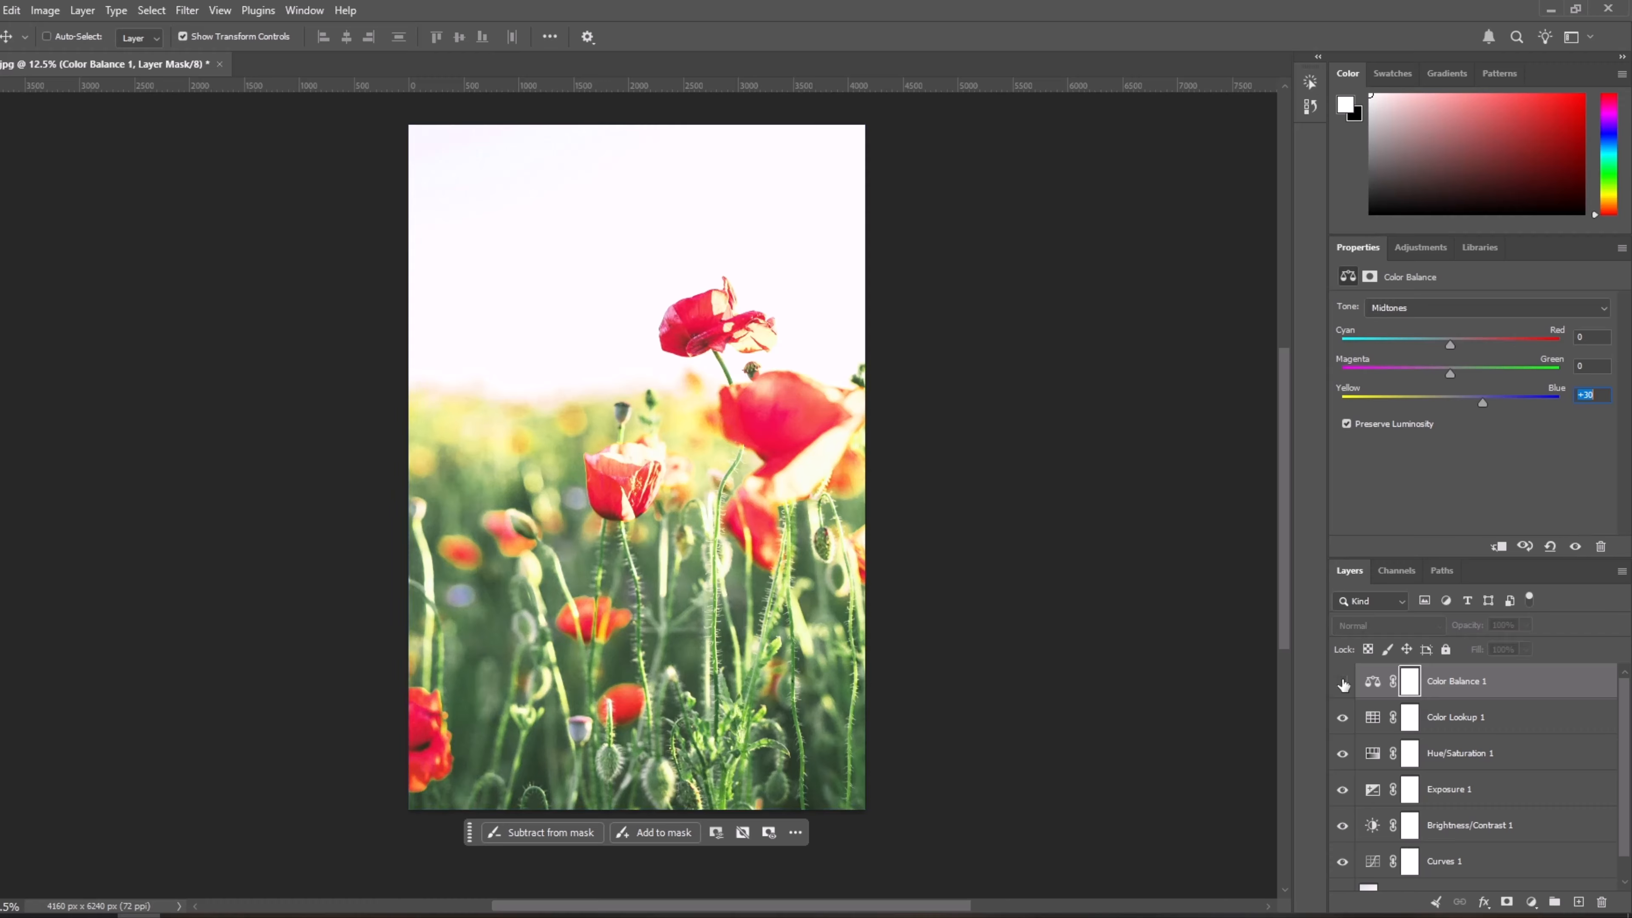
{"action": "left_click", "coordinate": [1344, 682]}
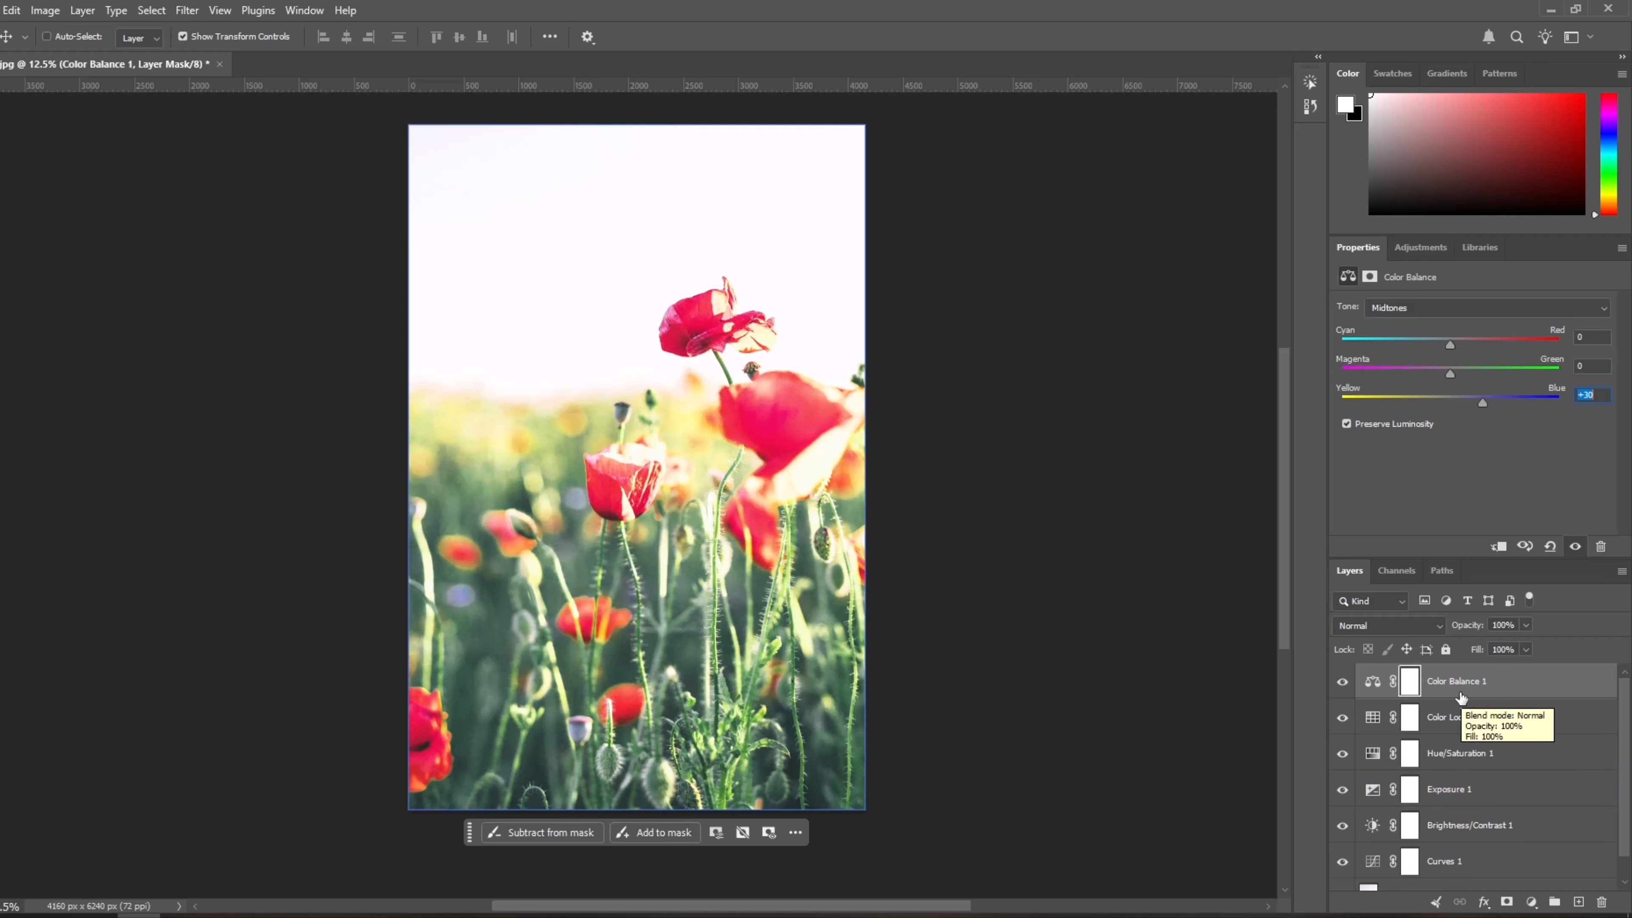
Add a Color and vibrance adjustment layer with Vibrance at +21 and Saturation at -4
{"action": "left_click", "coordinate": [1414, 247]}
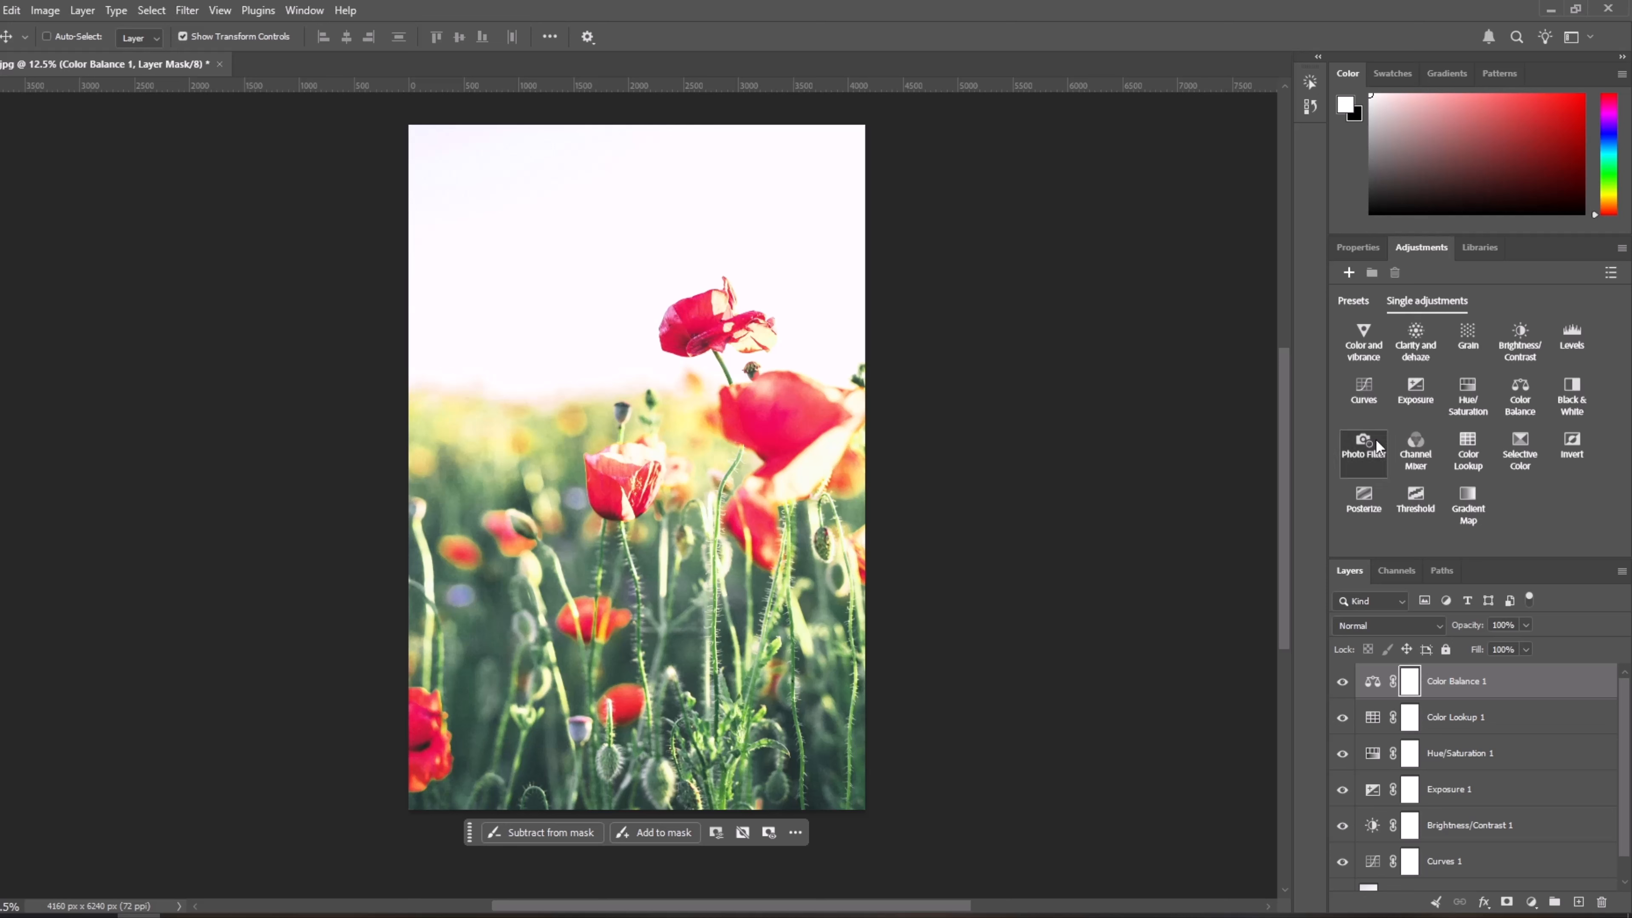
{"action": "left_click", "coordinate": [1363, 347]}
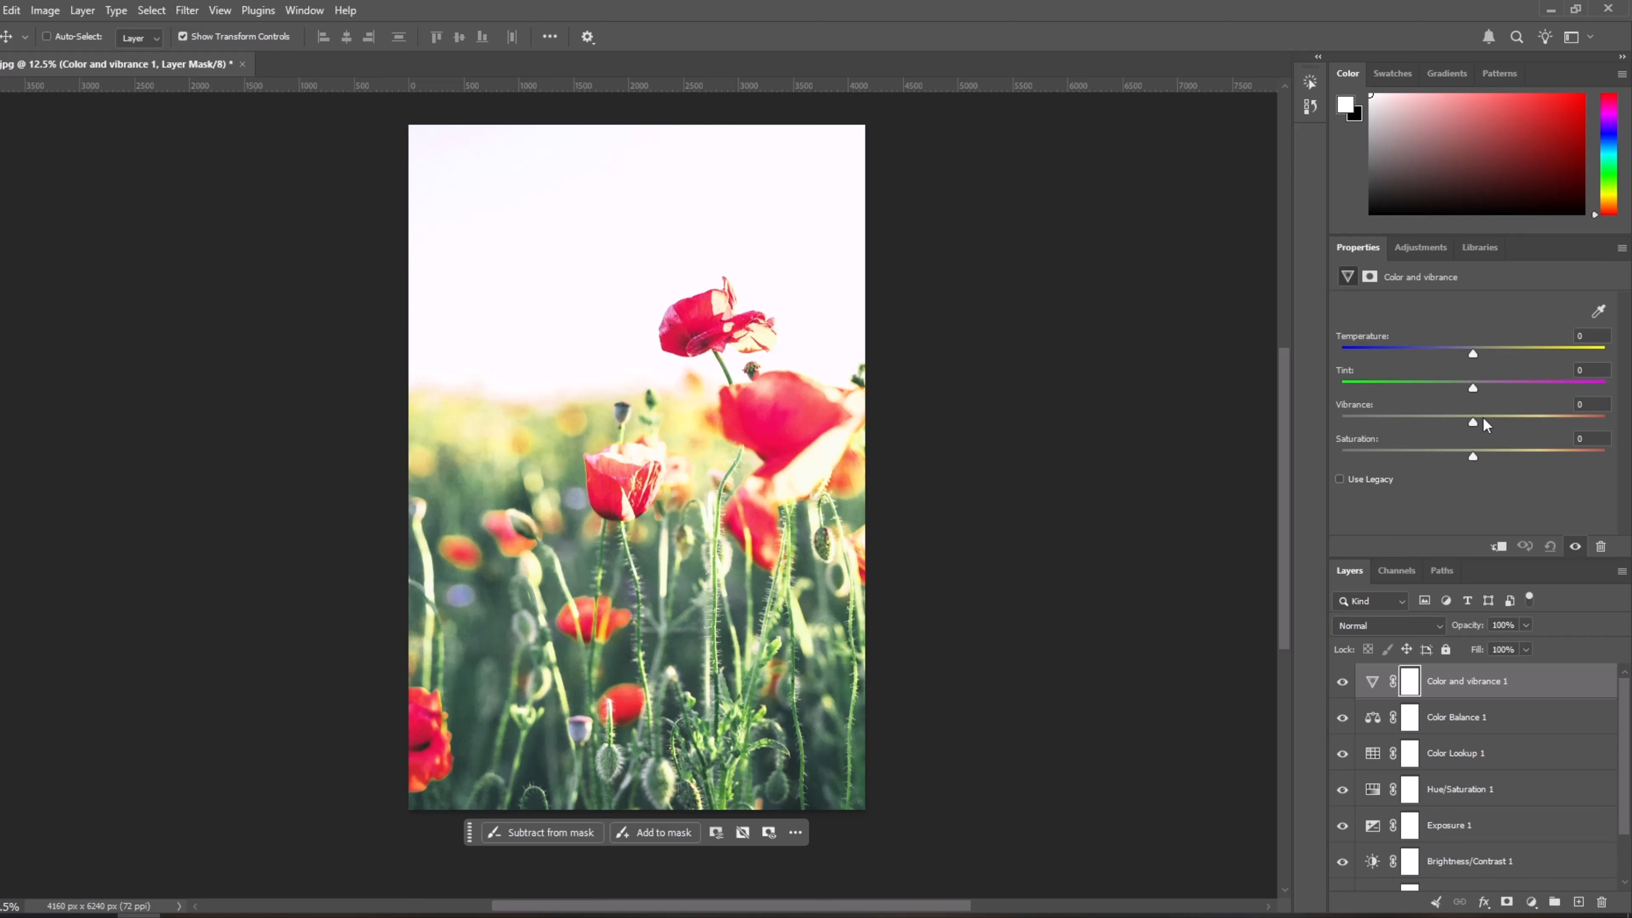
{"action": "mouse_move", "coordinate": [1478, 419]}
{"action": "left_mouse_down"}
{"action": "mouse_move", "coordinate": [1552, 418]}
{"action": "mouse_move", "coordinate": [1485, 432]}
{"action": "left_mouse_up"}
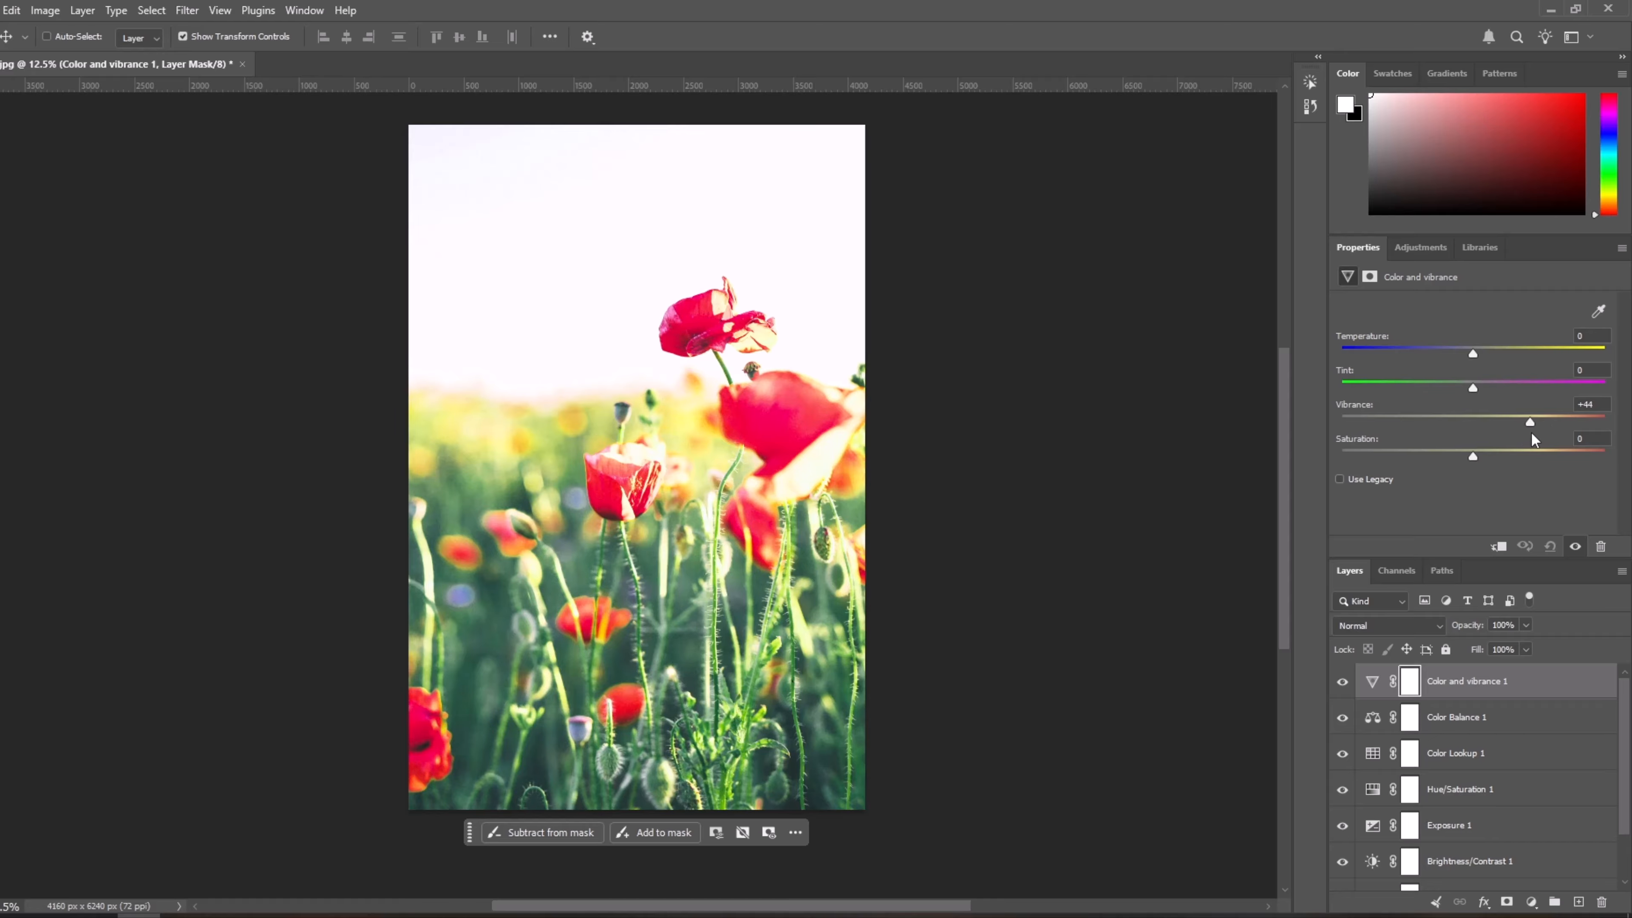
{"action": "left_click_drag", "start_coordinate": [1514, 439], "coordinate": [1502, 439]}
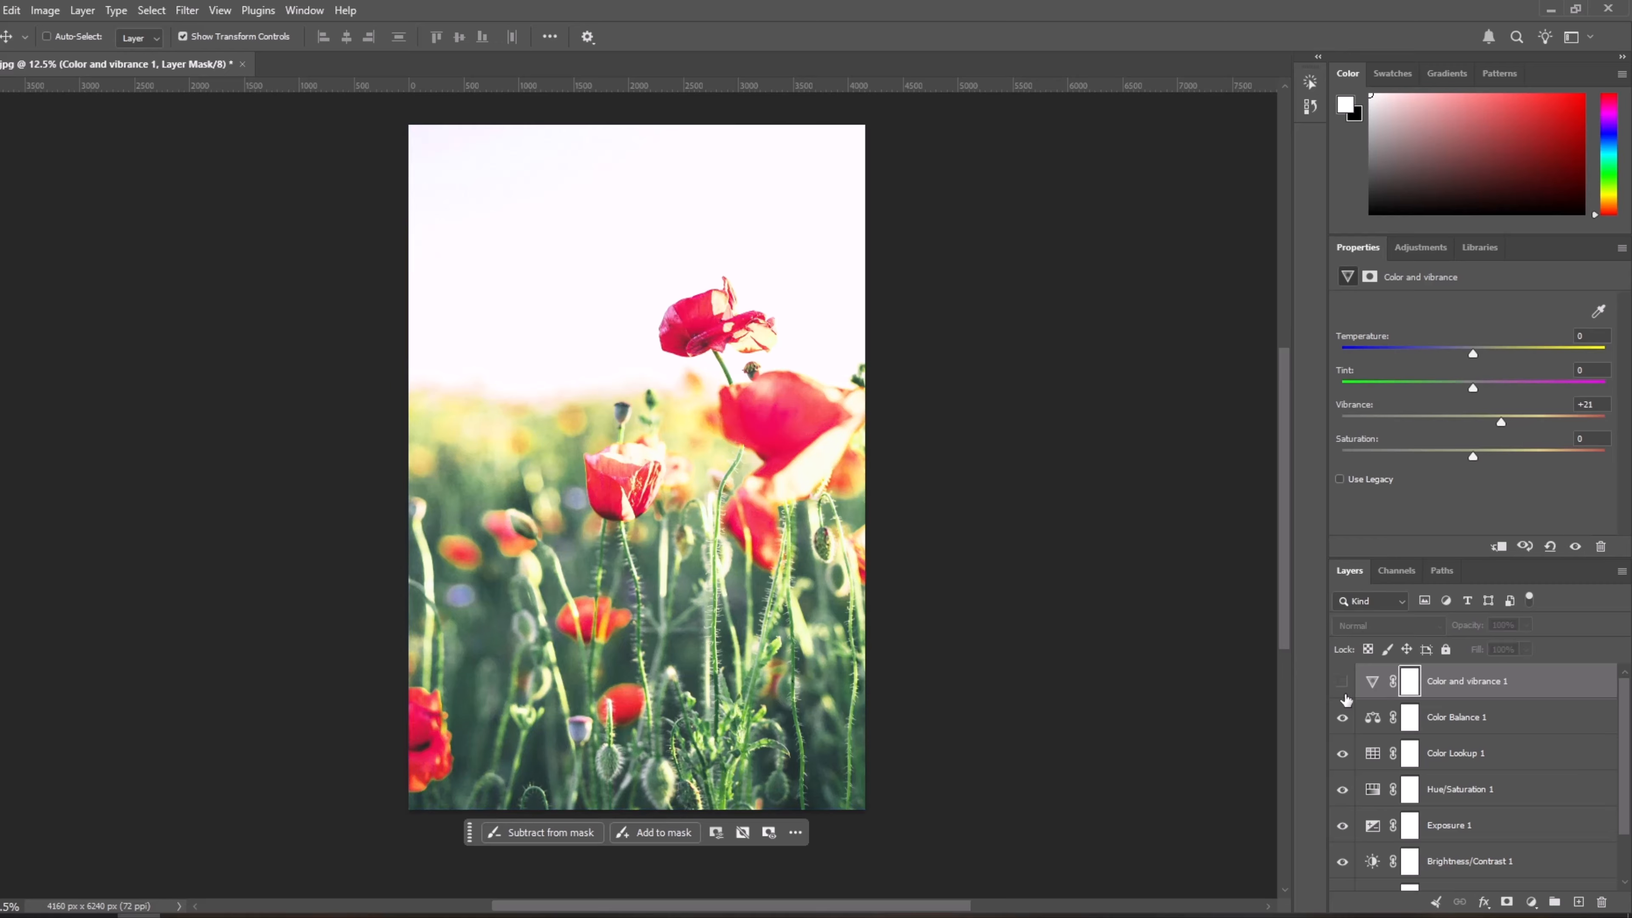
{"action": "mouse_move", "coordinate": [1476, 464]}
{"action": "left_mouse_down"}
{"action": "mouse_move", "coordinate": [1585, 467]}
{"action": "mouse_move", "coordinate": [1469, 474]}
{"action": "left_mouse_up"}
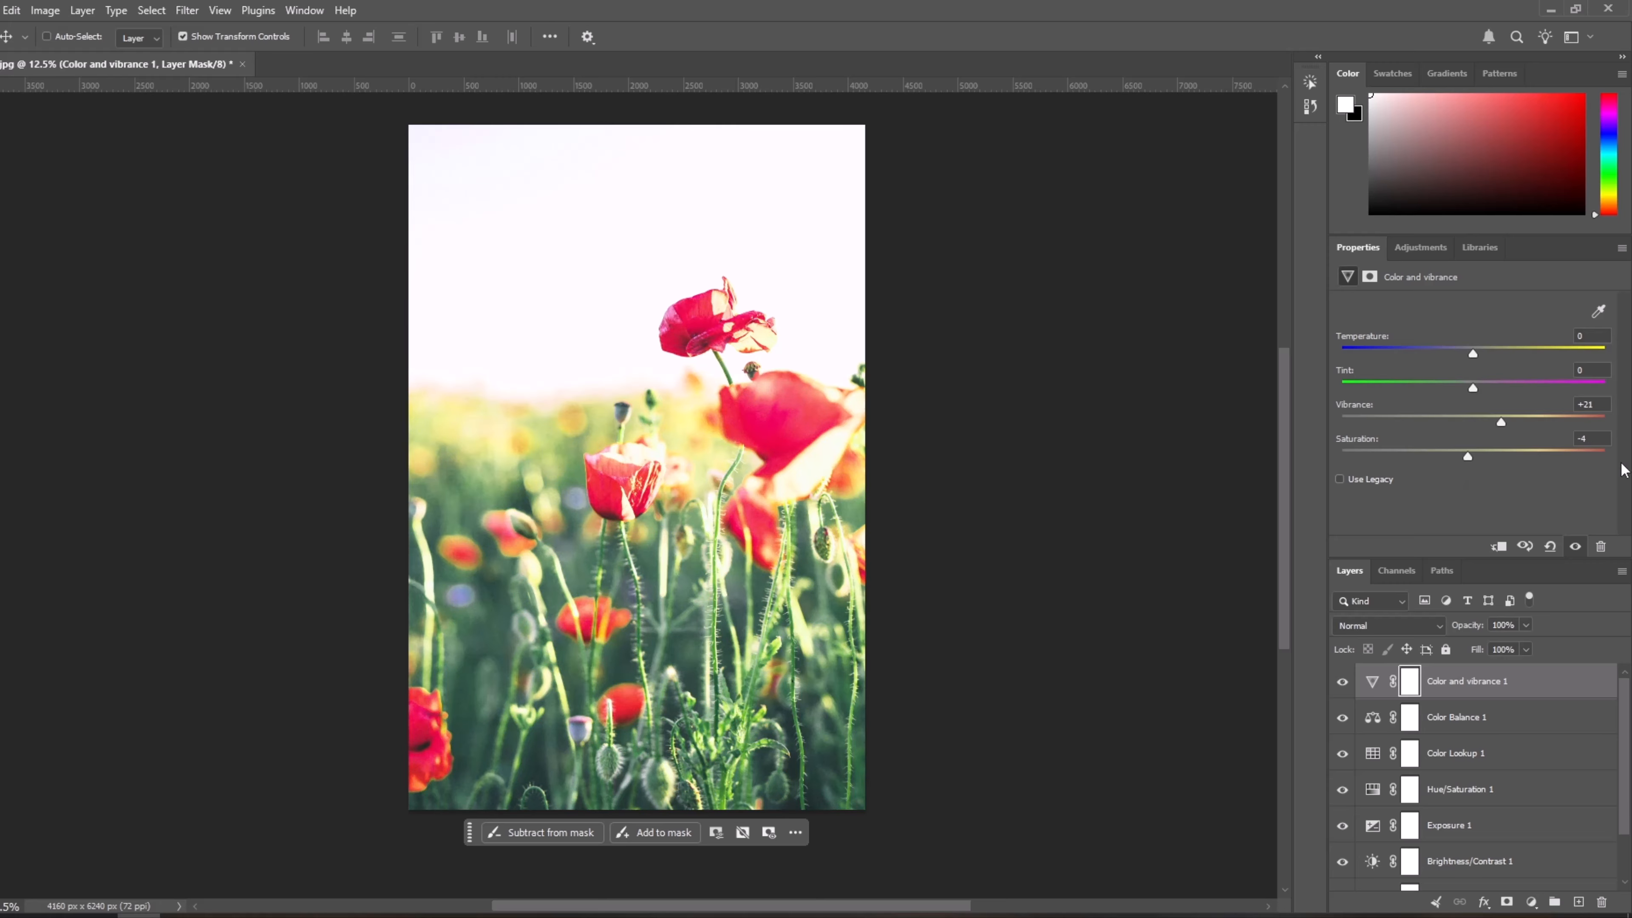
Reset the Color and vibrance layer's Saturation to 0, and set Vibrance to +23 and Temperature to +4
{"action": "left_click", "coordinate": [1586, 439]}
{"action": "mouse_move", "coordinate": [1508, 422]}
{"action": "left_mouse_down"}
{"action": "mouse_move", "coordinate": [1577, 422]}
{"action": "mouse_move", "coordinate": [1533, 431]}
{"action": "left_mouse_up"}
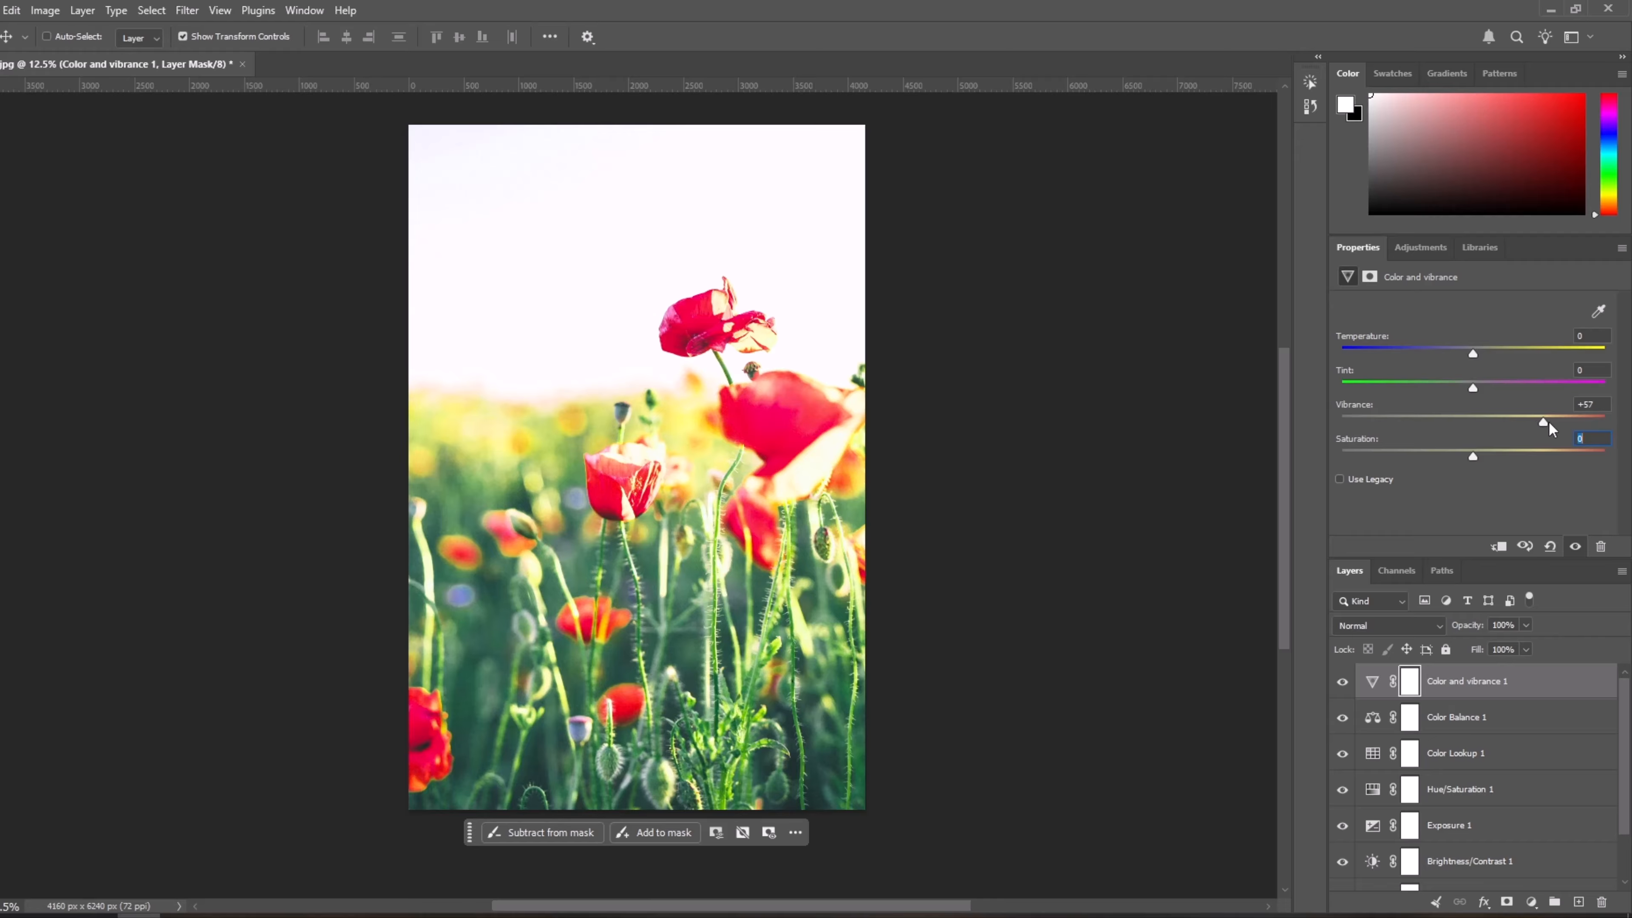
{"action": "mouse_move", "coordinate": [1549, 423]}
{"action": "left_mouse_down"}
{"action": "mouse_move", "coordinate": [1528, 424]}
{"action": "mouse_move", "coordinate": [1539, 431]}
{"action": "left_mouse_up"}
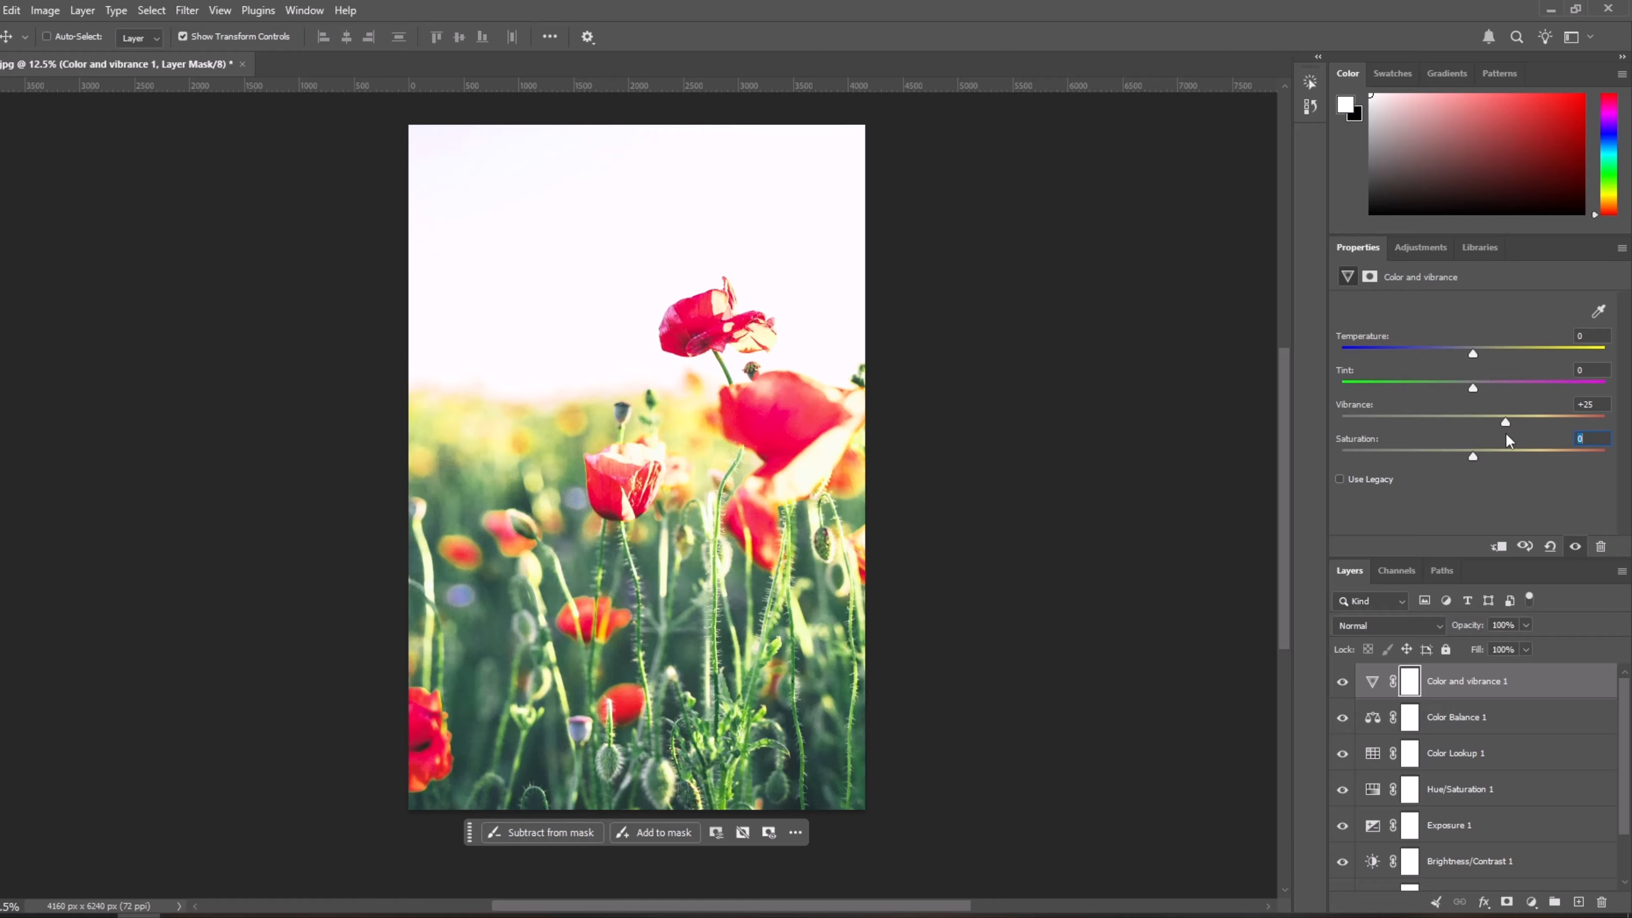
{"action": "mouse_move", "coordinate": [1466, 357]}
{"action": "left_mouse_down"}
{"action": "mouse_move", "coordinate": [1438, 358]}
{"action": "mouse_move", "coordinate": [1512, 365]}
{"action": "mouse_move", "coordinate": [1476, 365]}
{"action": "left_mouse_up"}
Toggle the visibility of the Color and vibrance and Color Balance layers to compare their effects on the photo
{"action": "left_click", "coordinate": [1341, 681]}
{"action": "left_click", "coordinate": [1342, 681]}
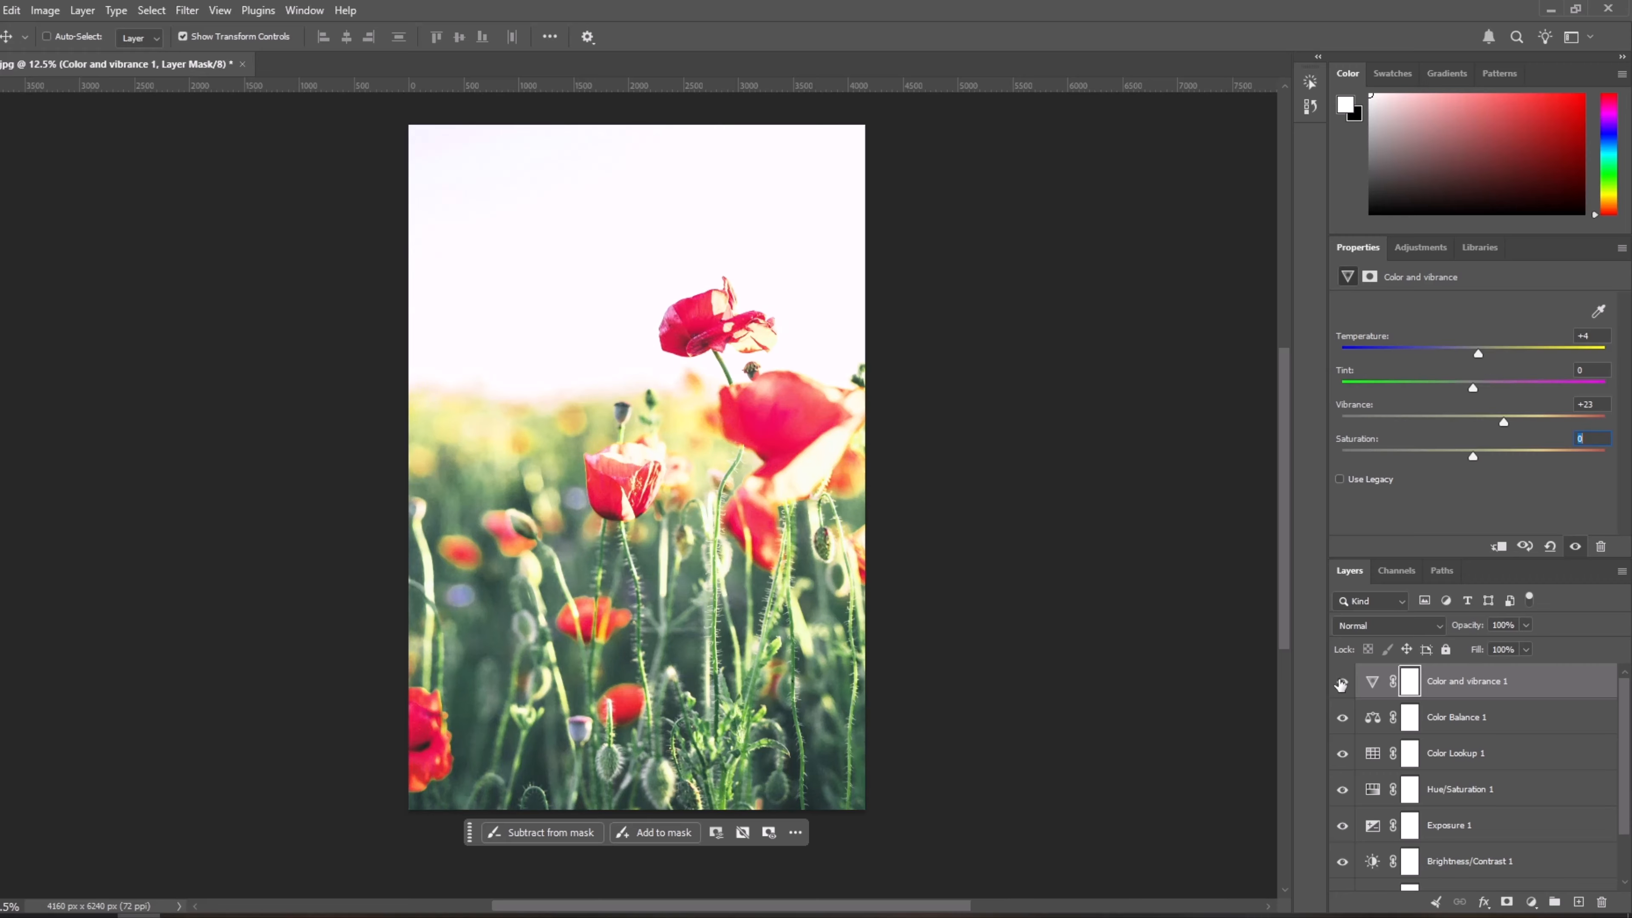
{"action": "left_click", "coordinate": [1342, 717]}
{"action": "left_click", "coordinate": [1342, 717]}
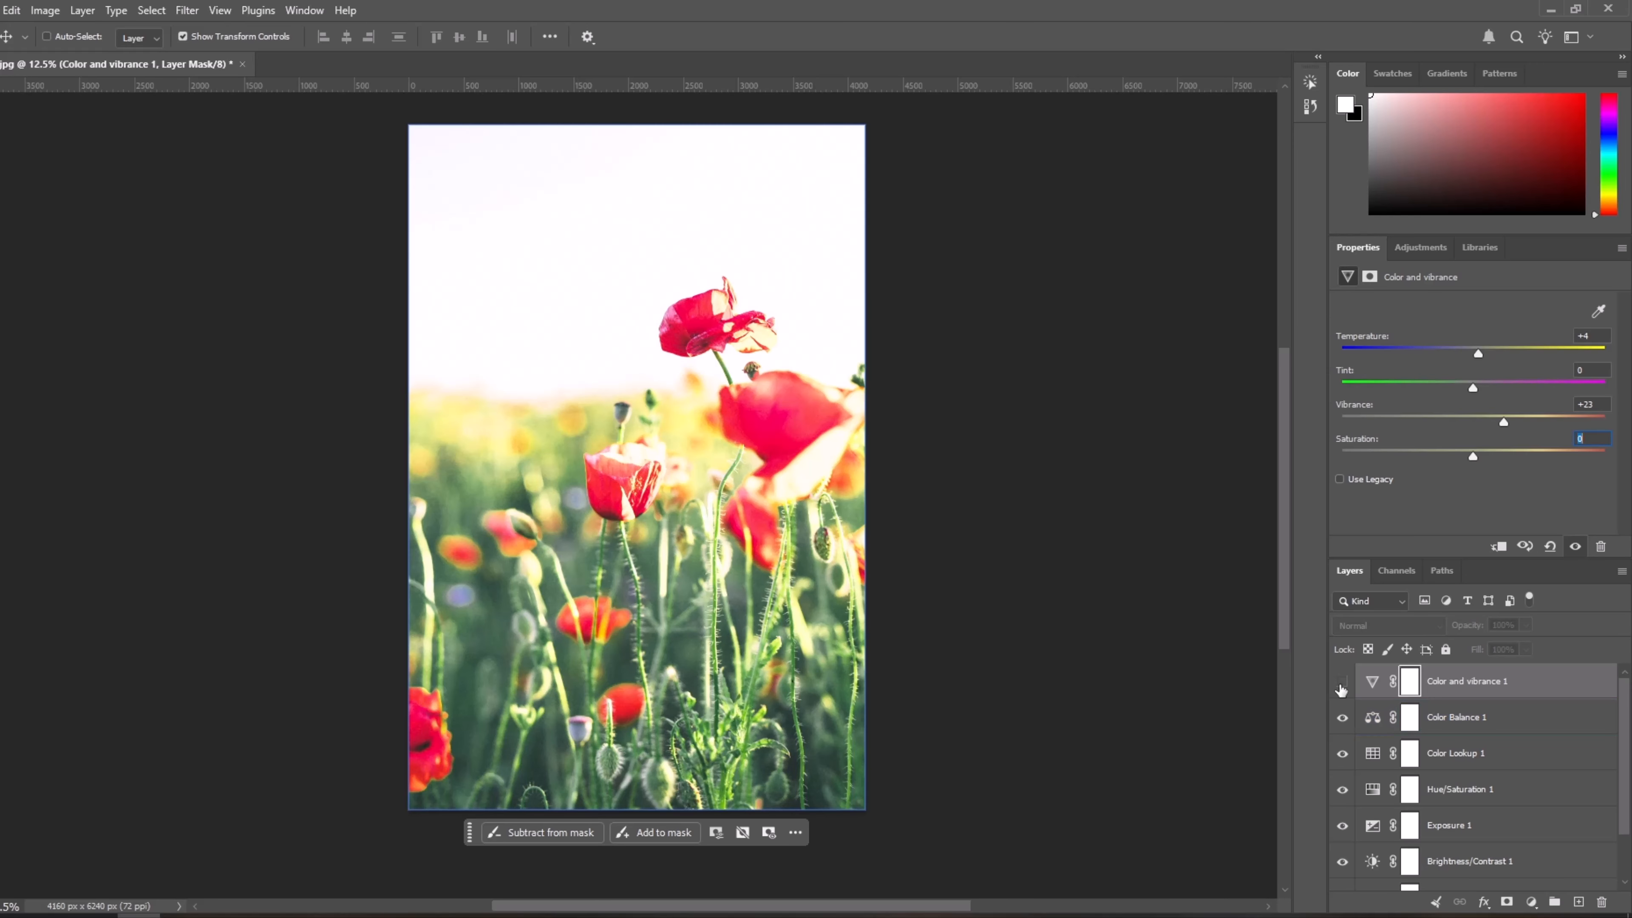
{"action": "left_click", "coordinate": [1342, 681]}
{"action": "left_click", "coordinate": [1341, 681]}
{"action": "left_click", "coordinate": [1346, 715]}
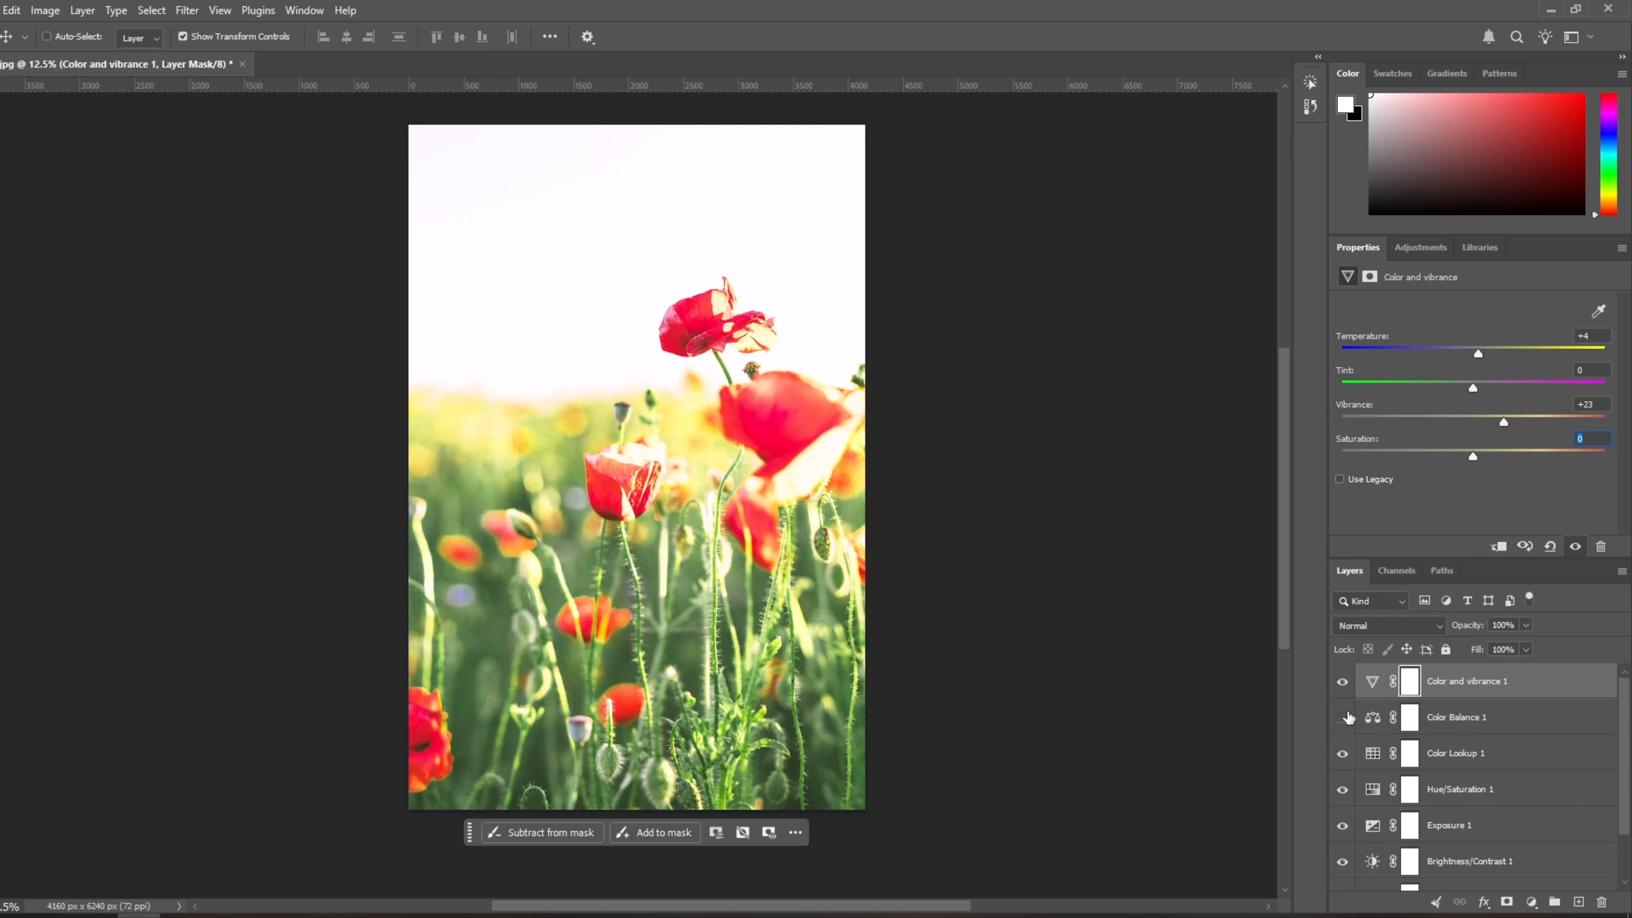
{"action": "left_click", "coordinate": [1345, 715]}
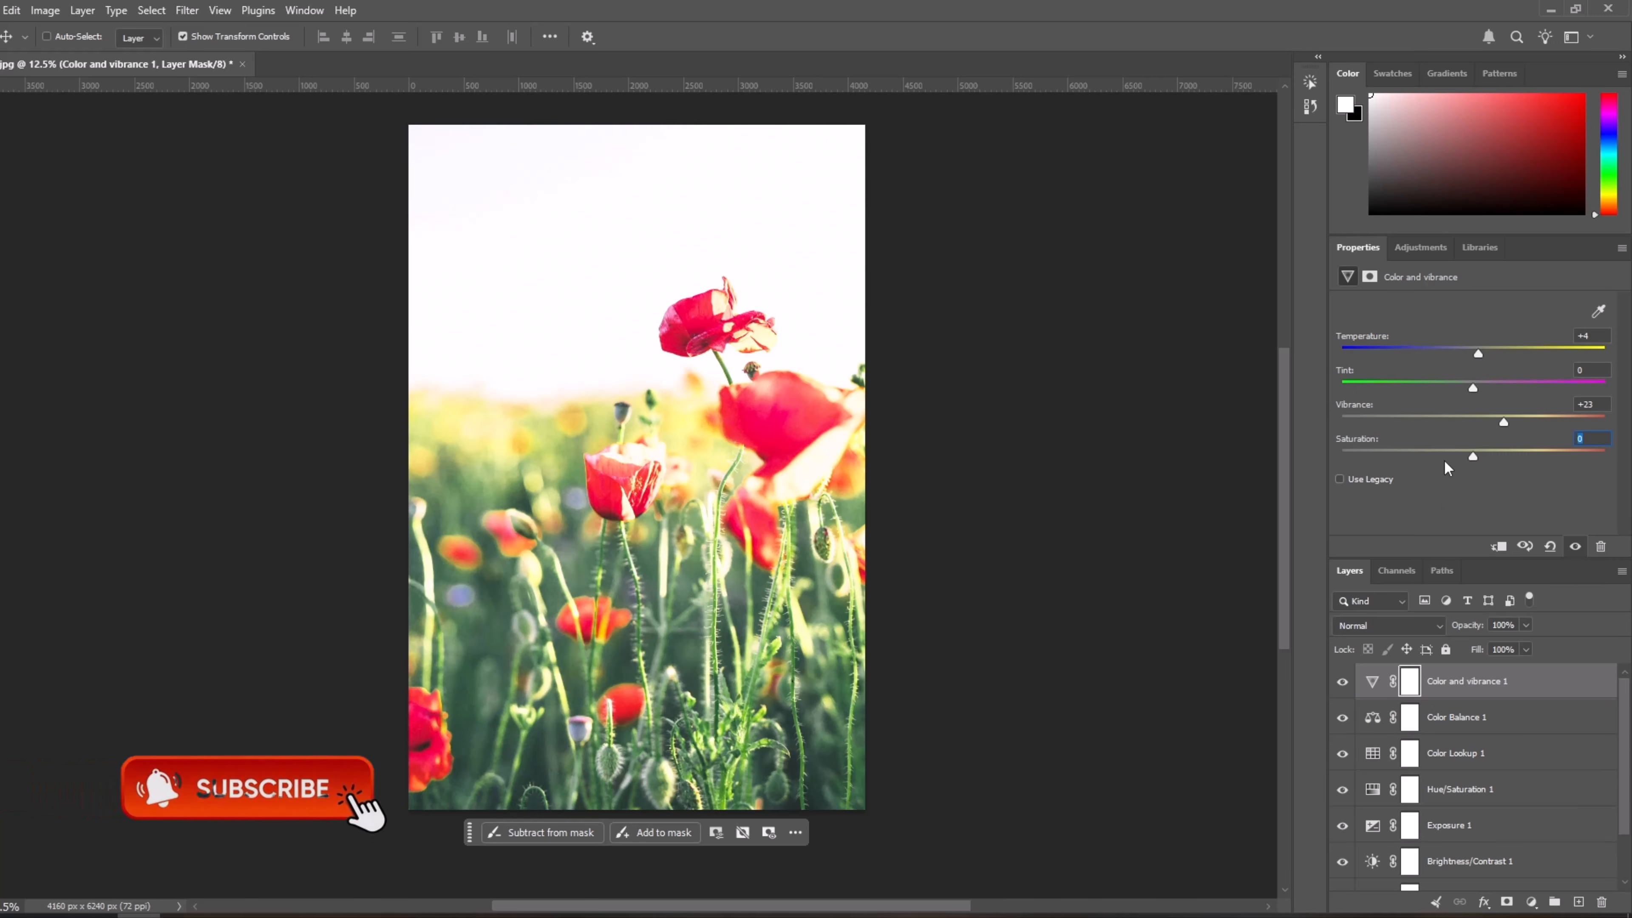
Review the Curves layer's settings and set the Brightness/Contrast layer's Brightness to 3
{"action": "scroll", "coordinate": [1482, 722], "scroll_direction": "down", "scroll_amount": 1}
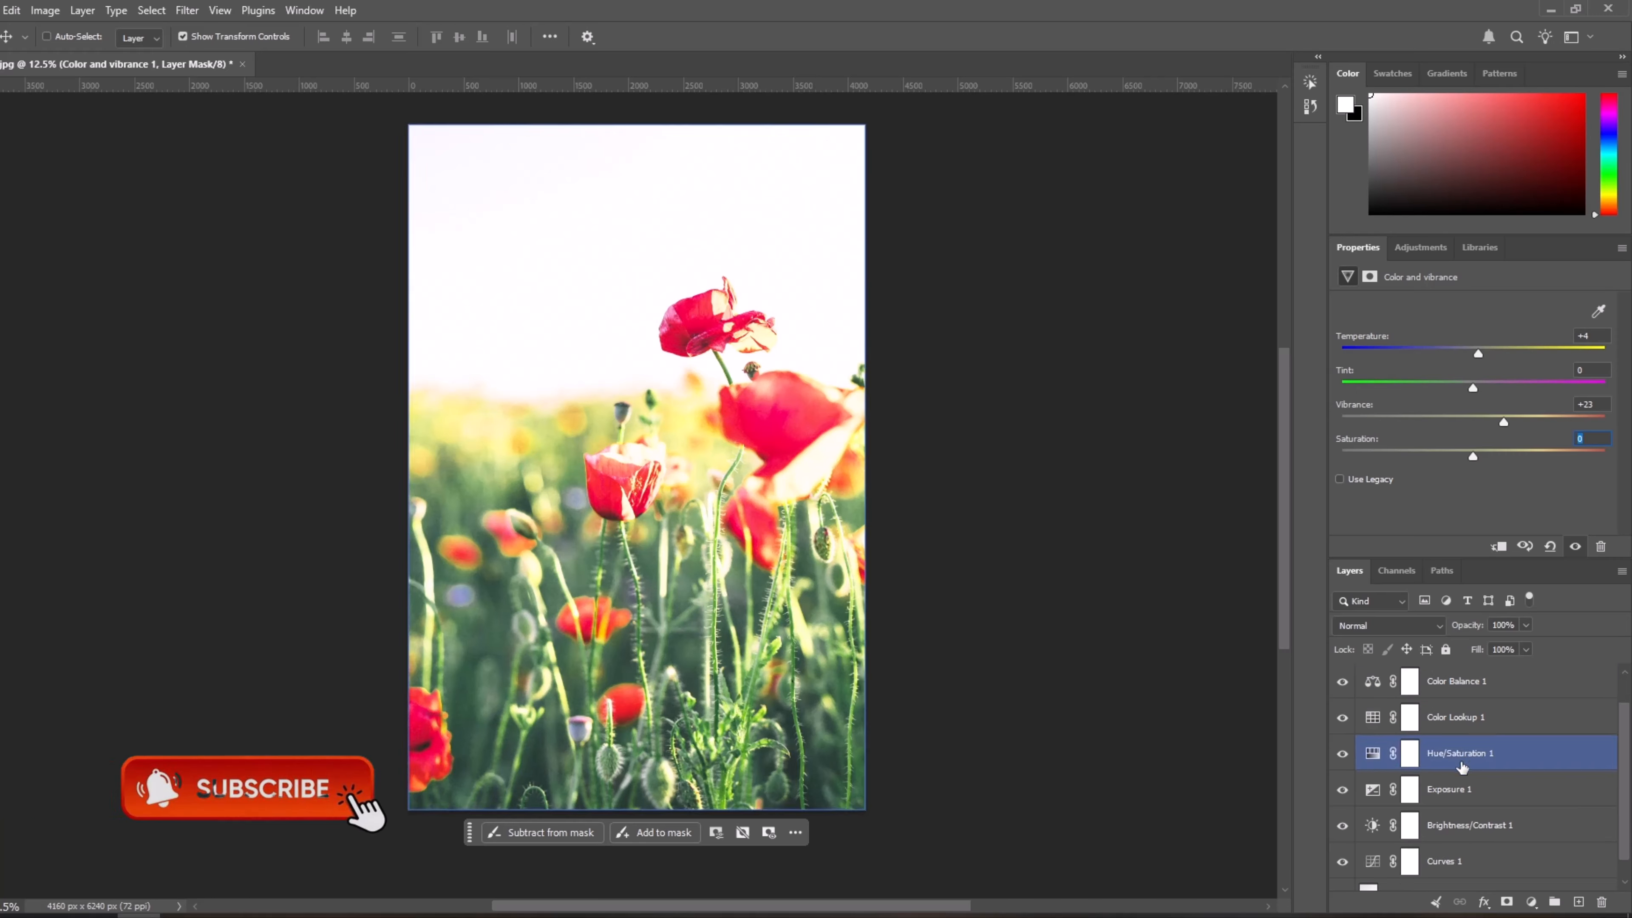
{"action": "left_click", "coordinate": [1460, 865]}
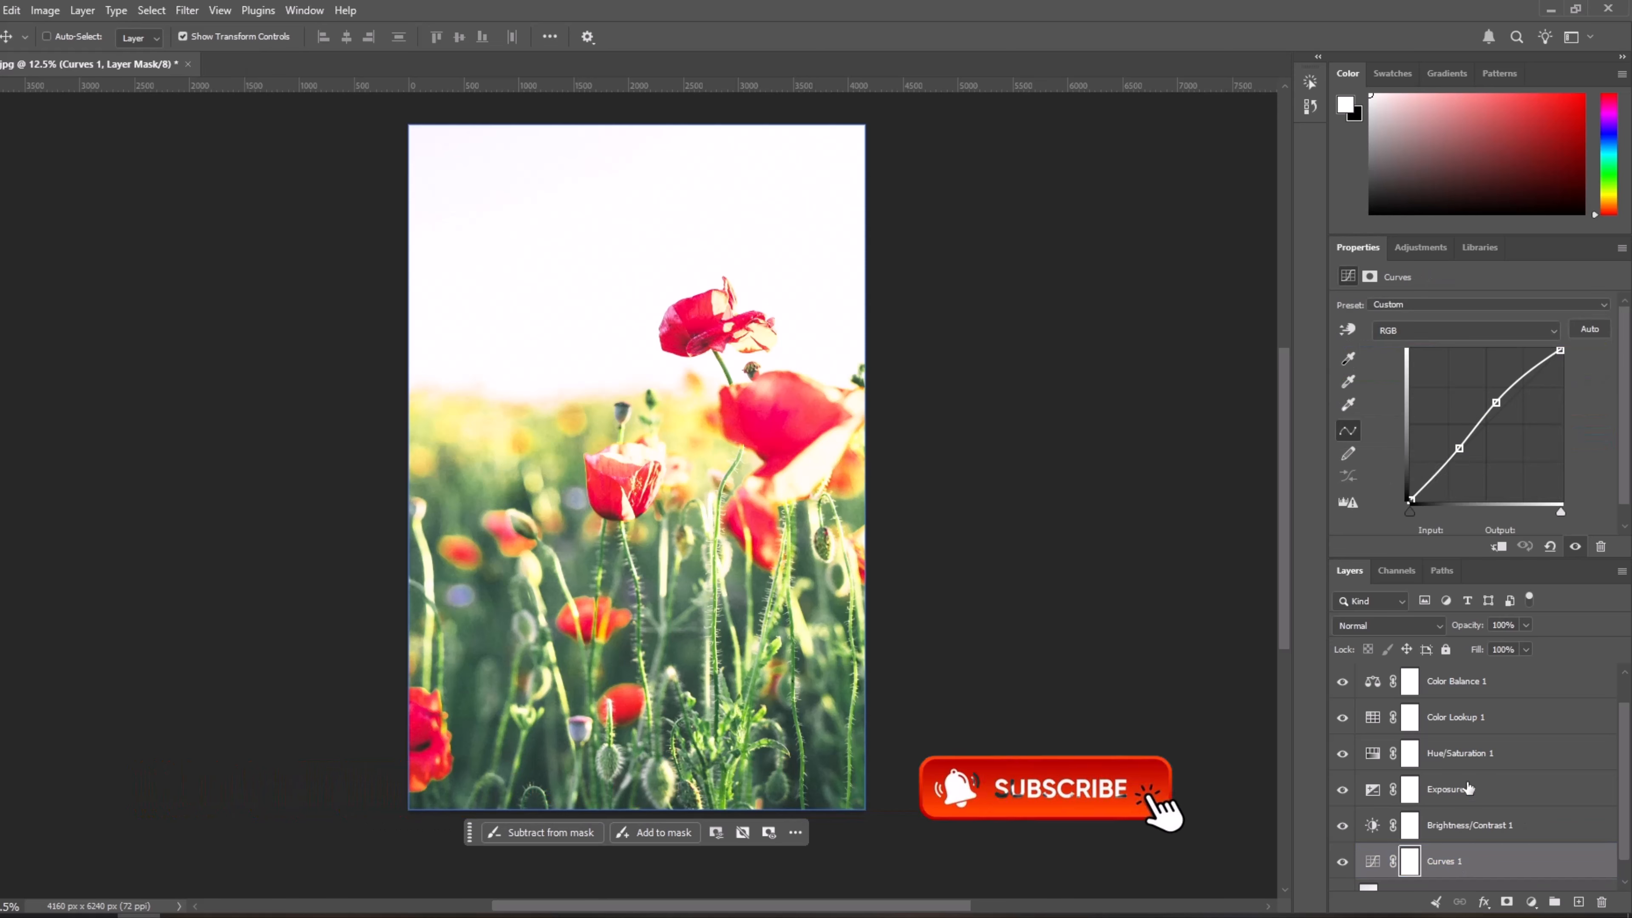
{"action": "left_click", "coordinate": [1478, 827]}
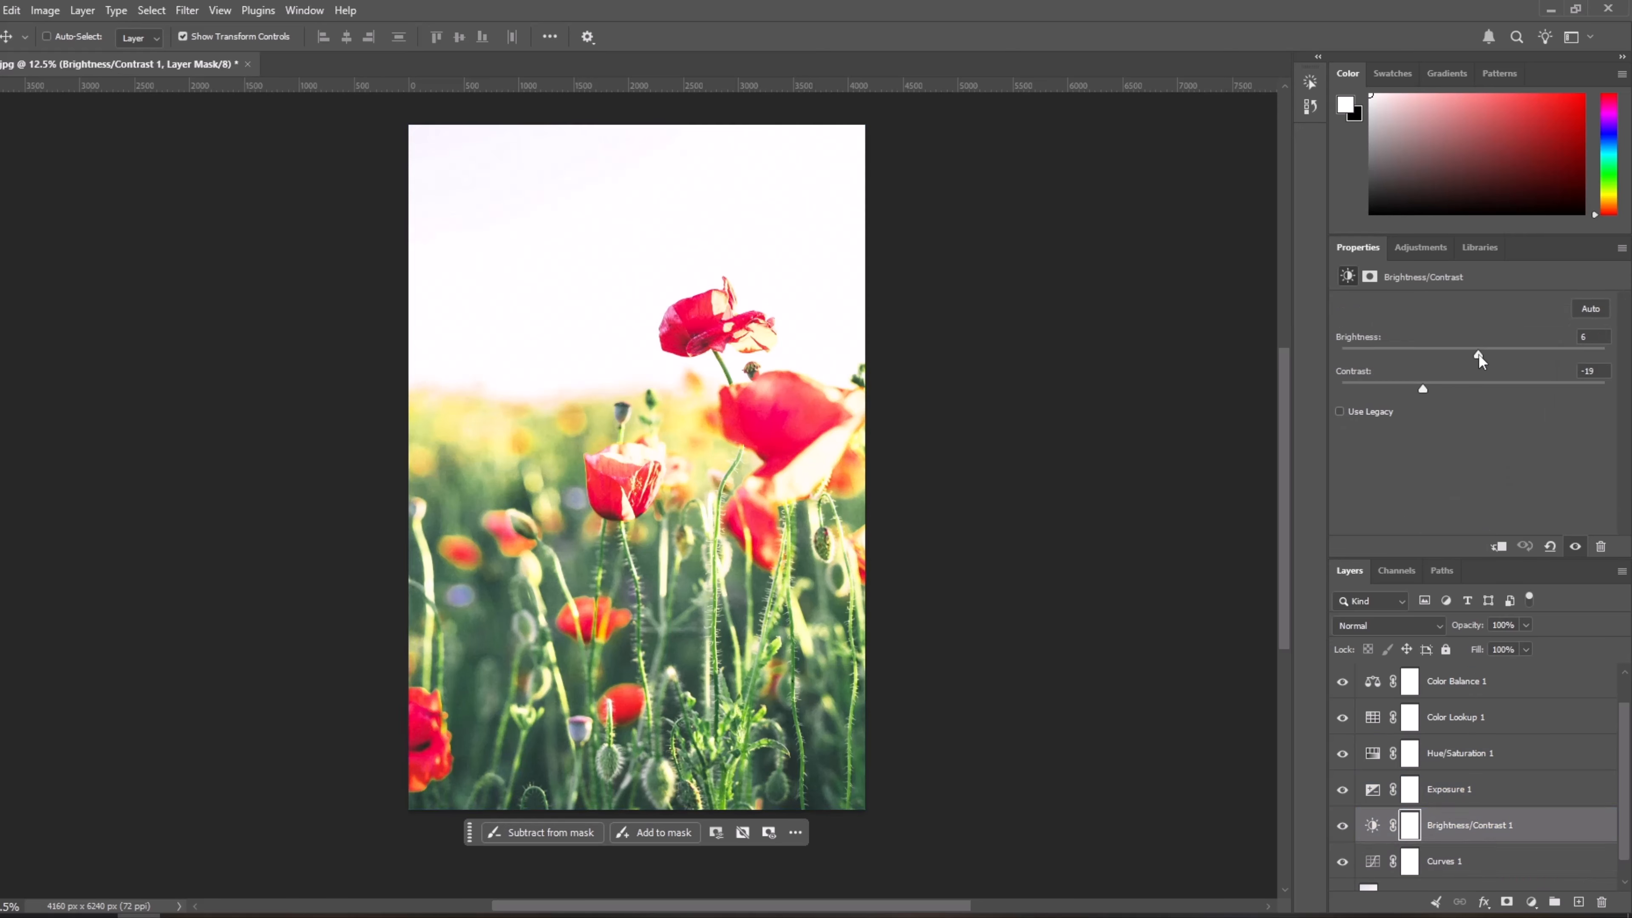
{"action": "left_click_drag", "start_coordinate": [1478, 353], "coordinate": [1470, 353]}
{"action": "left_click_drag", "start_coordinate": [1589, 337], "coordinate": [1234, 391]}
{"action": "type", "text": "3"}
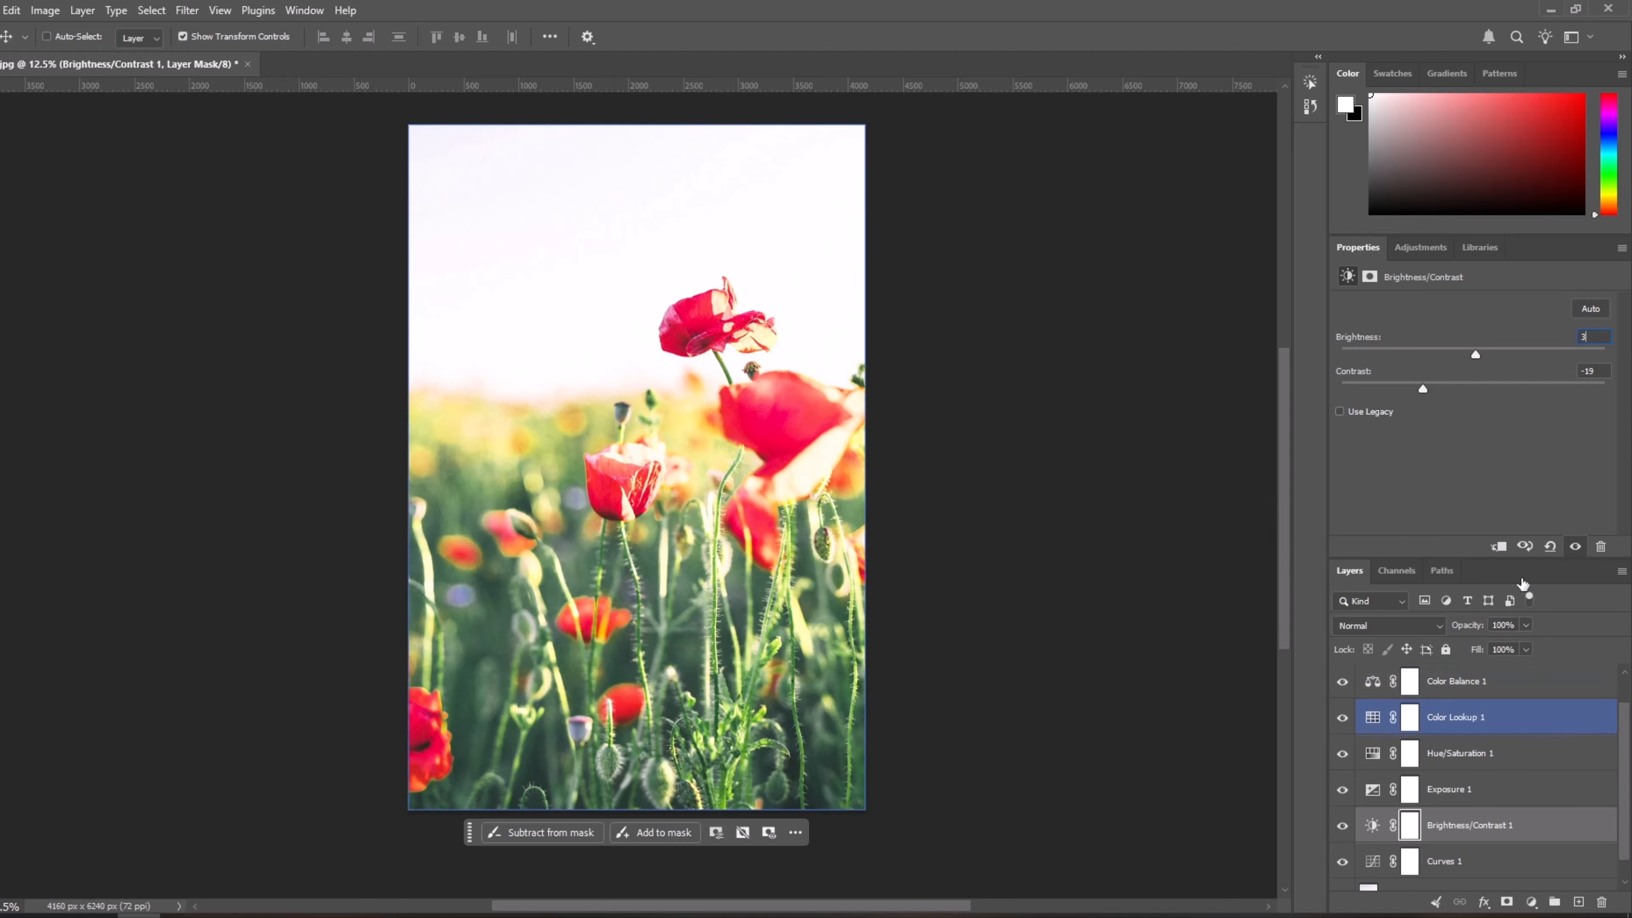
Set the Exposure layer's Exposure to +0.1 and toggle its visibility to compare
{"action": "left_click", "coordinate": [1471, 789]}
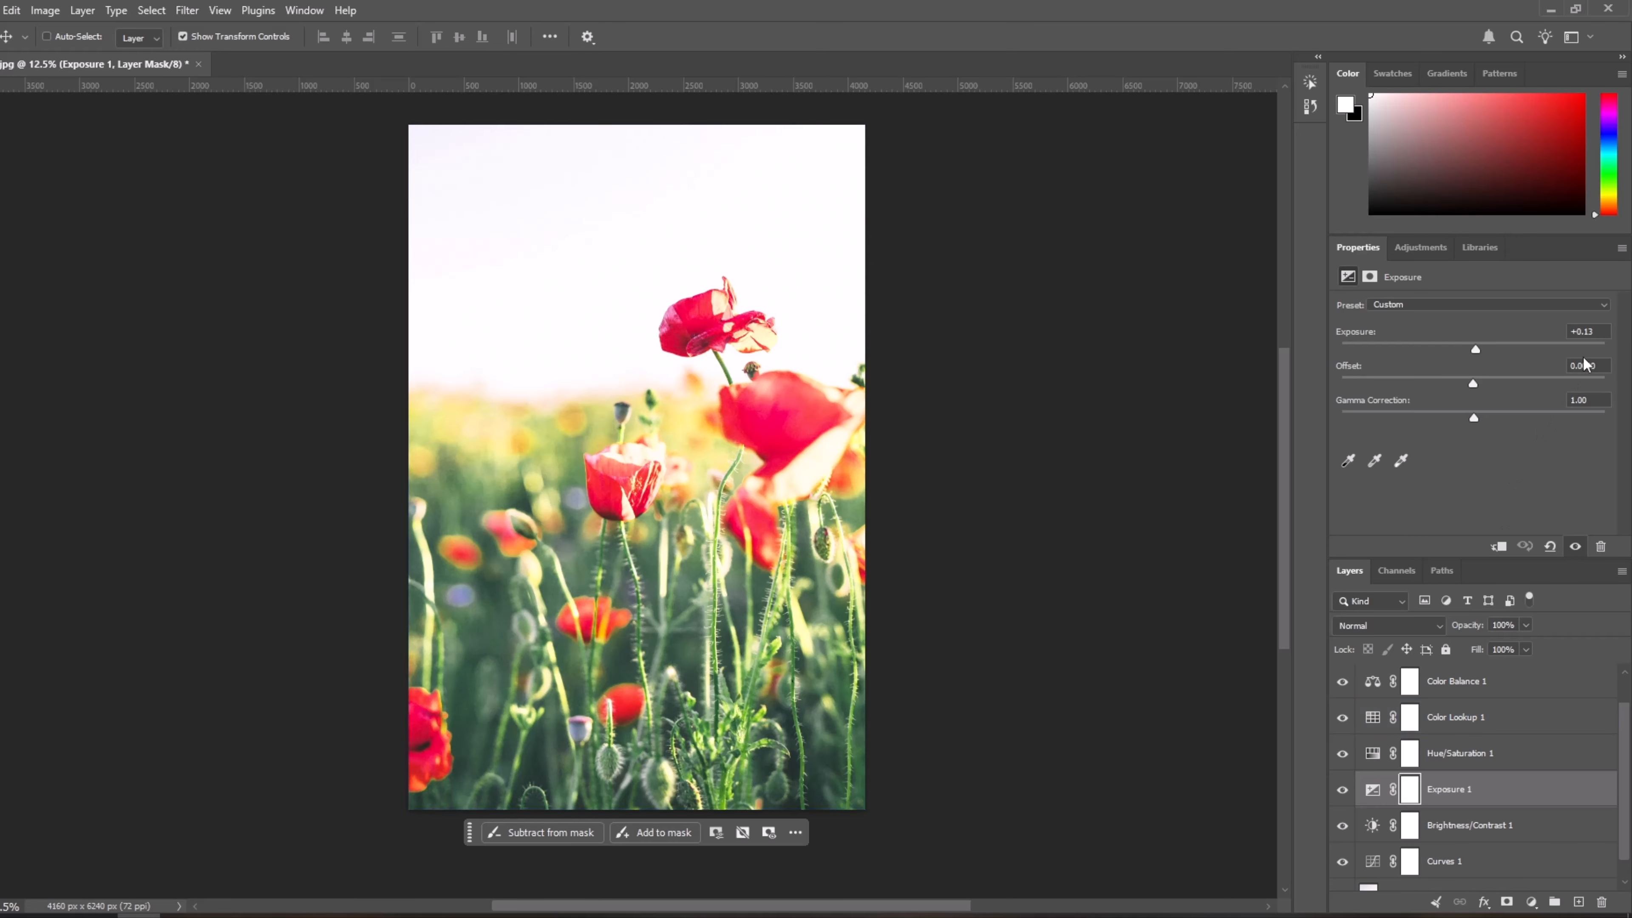
{"action": "key", "text": "BackSpace"}
{"action": "left_click", "coordinate": [1342, 791]}
{"action": "left_click", "coordinate": [1342, 791]}
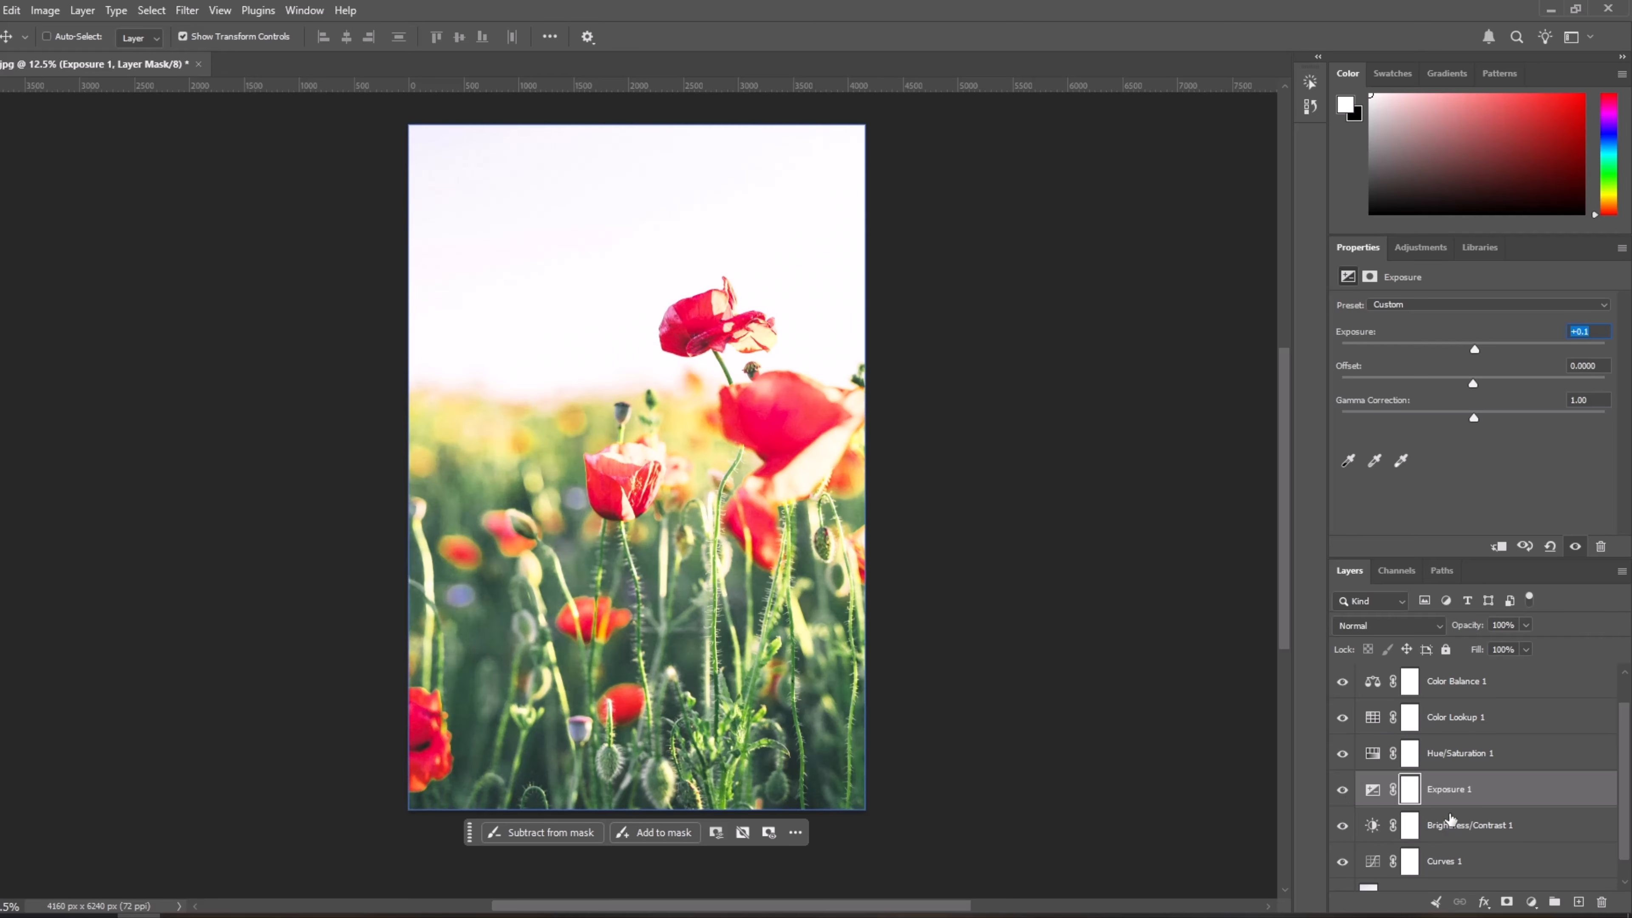
Add a Selective Color adjustment layer above the Exposure layer, check its color ranges and keep Reds selected
{"action": "scroll", "coordinate": [1452, 782], "scroll_direction": "up", "scroll_amount": 2}
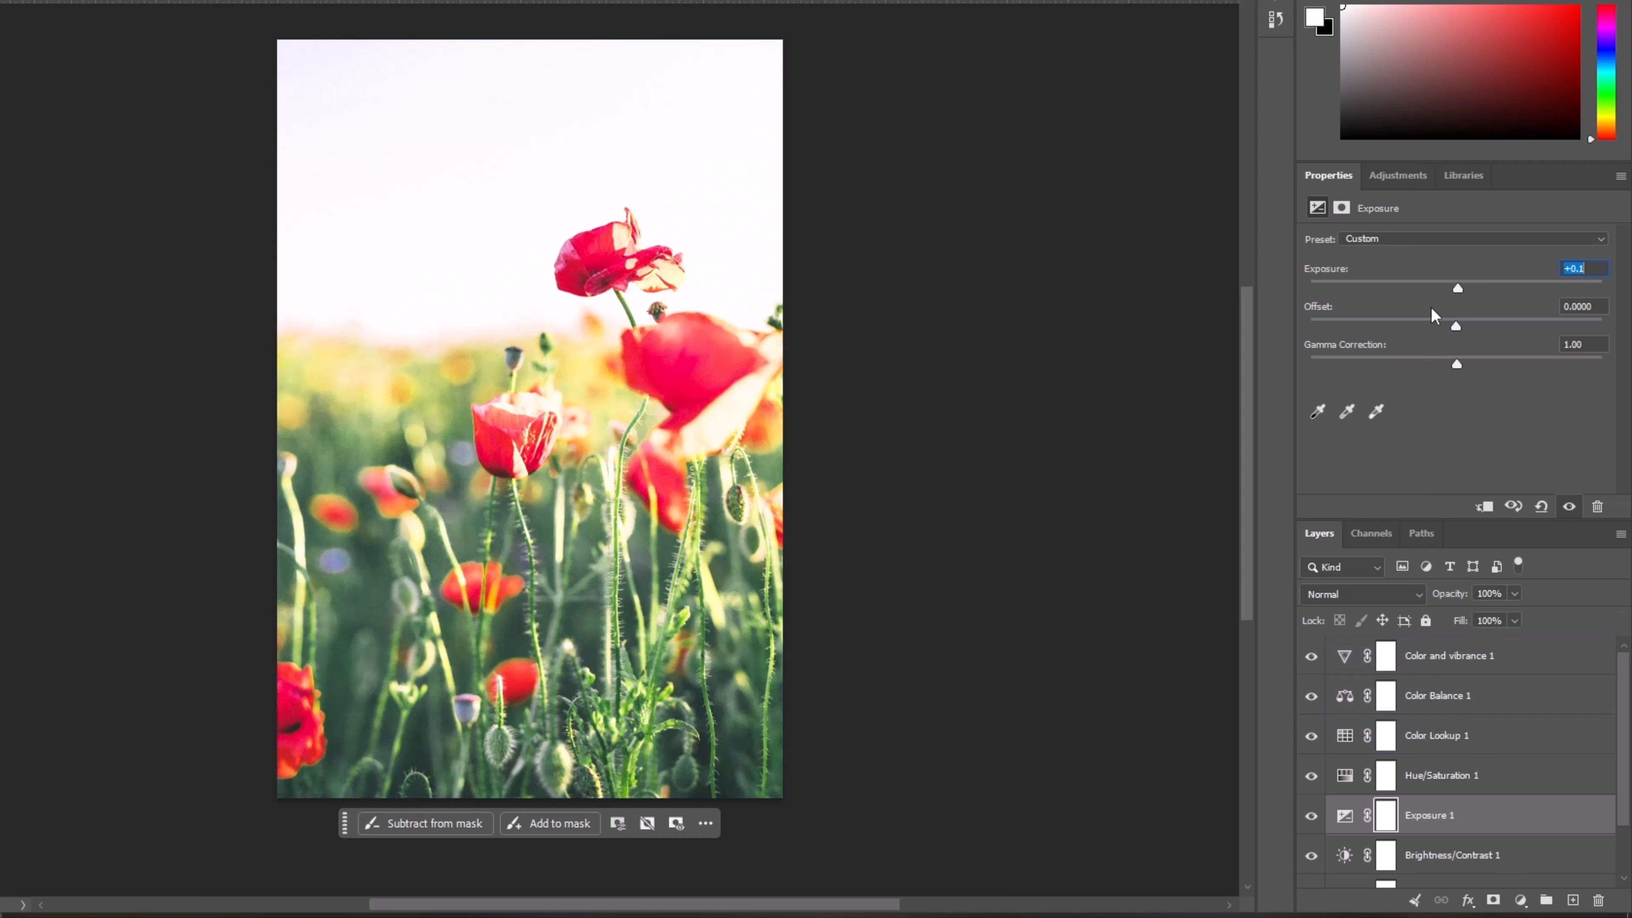
{"action": "left_click", "coordinate": [1399, 175]}
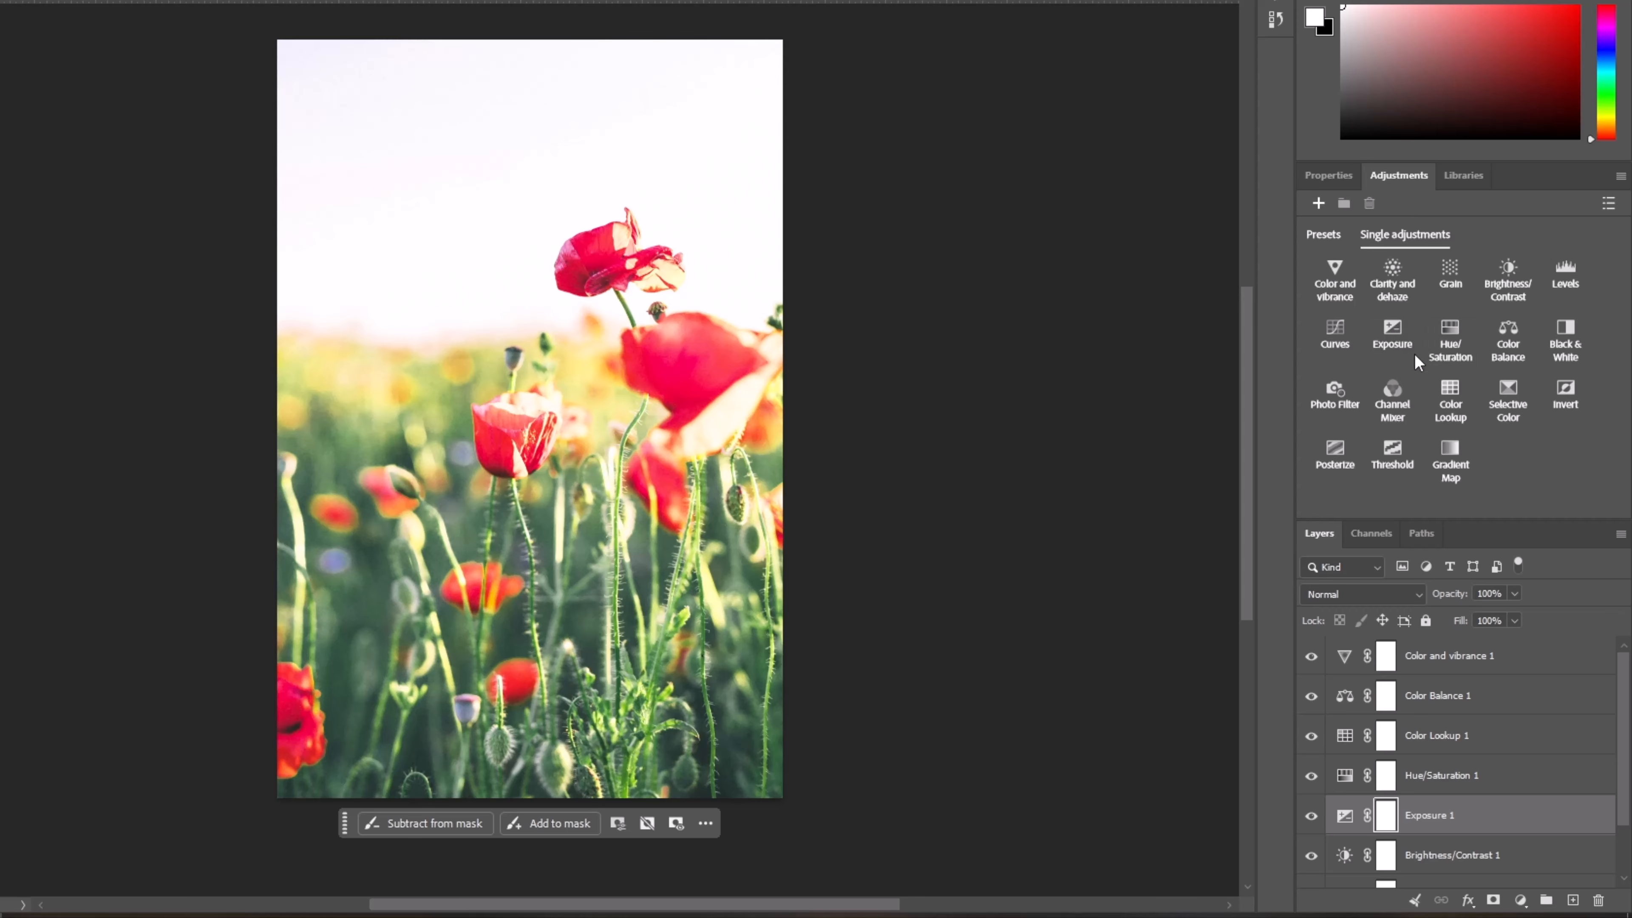
{"action": "left_click", "coordinate": [1504, 431]}
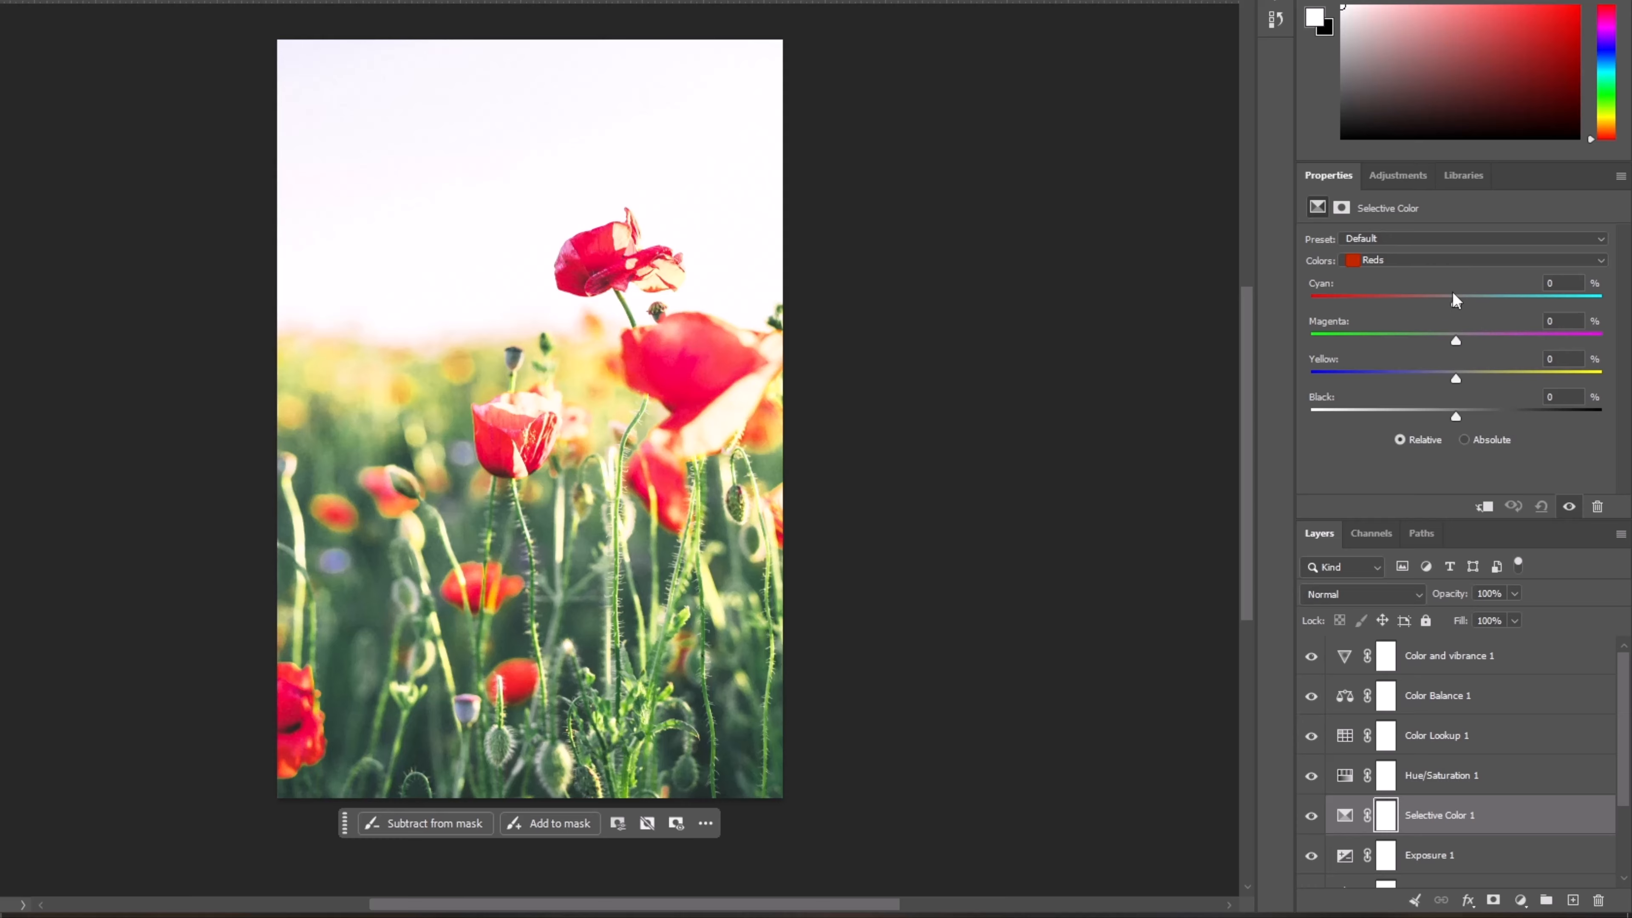
{"action": "left_click", "coordinate": [1430, 261]}
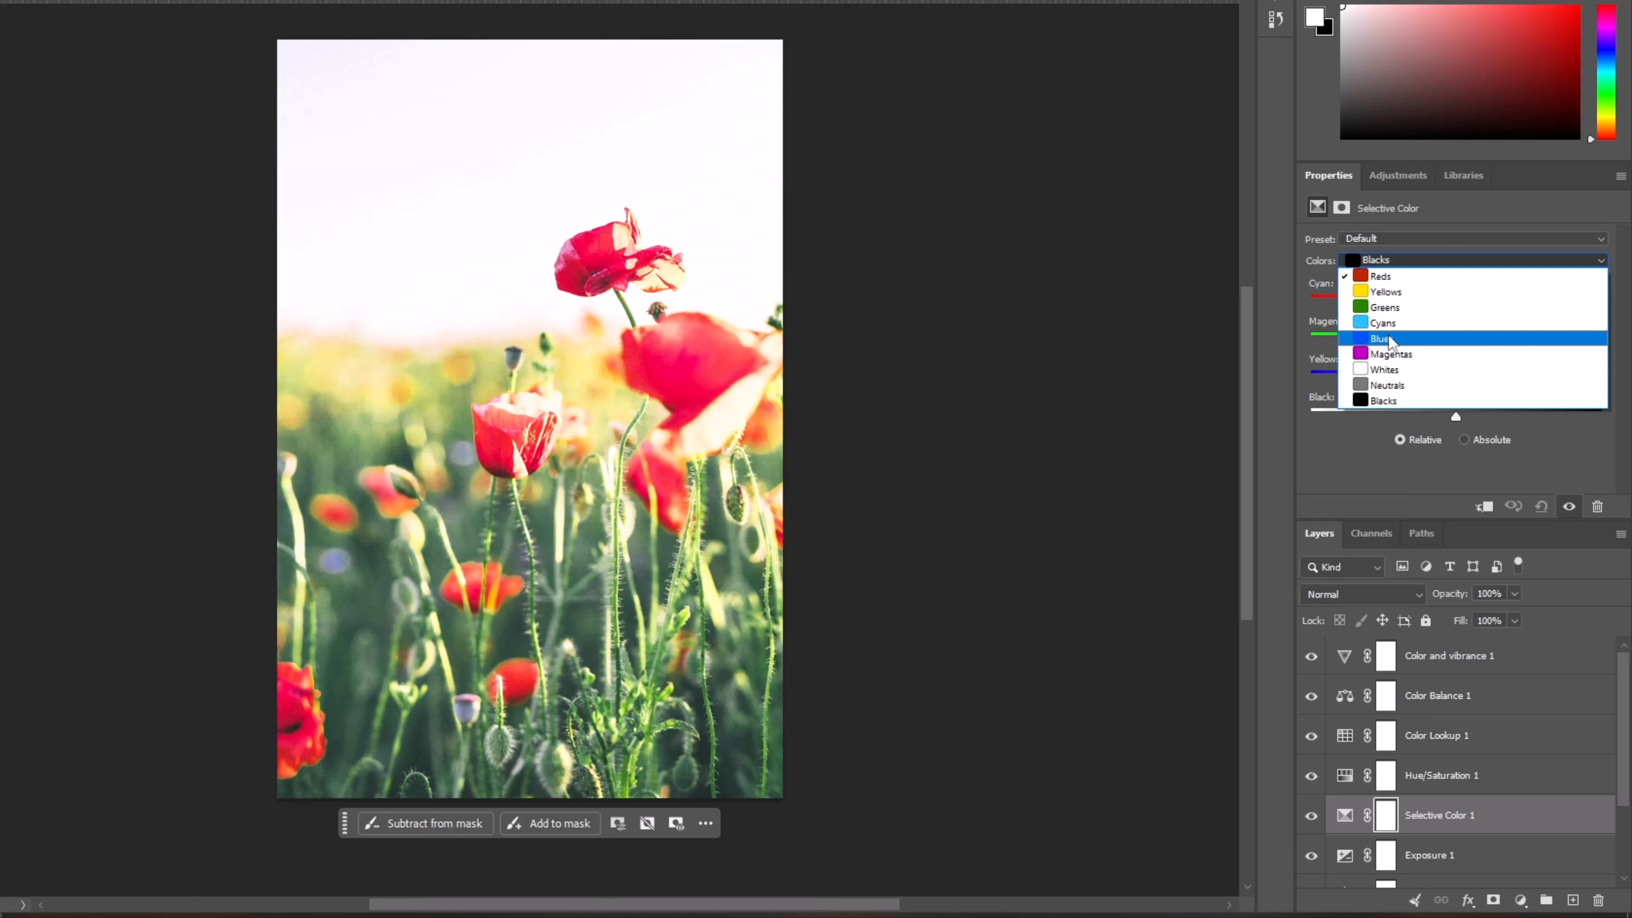
{"action": "left_click", "coordinate": [1381, 254]}
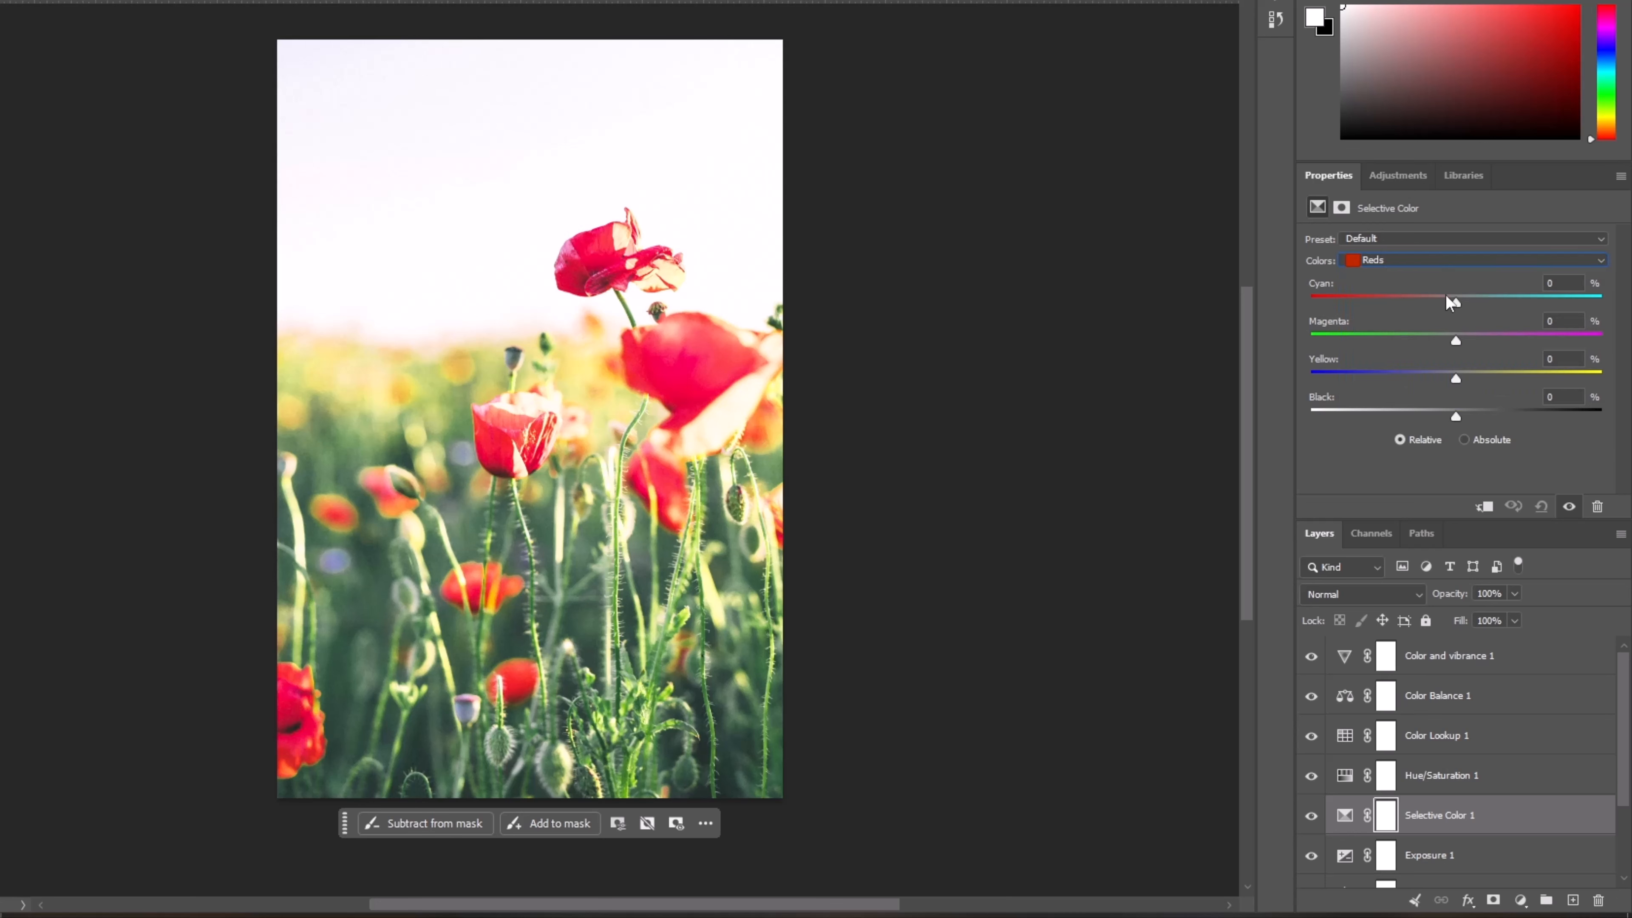
Adjust the Cyan and Magenta amounts of the Selective Color layer's Reds, trying Cyan at +87%
{"action": "left_click_drag", "start_coordinate": [1446, 296], "coordinate": [1515, 320]}
{"action": "left_click_drag", "start_coordinate": [1622, 314], "coordinate": [1582, 310]}
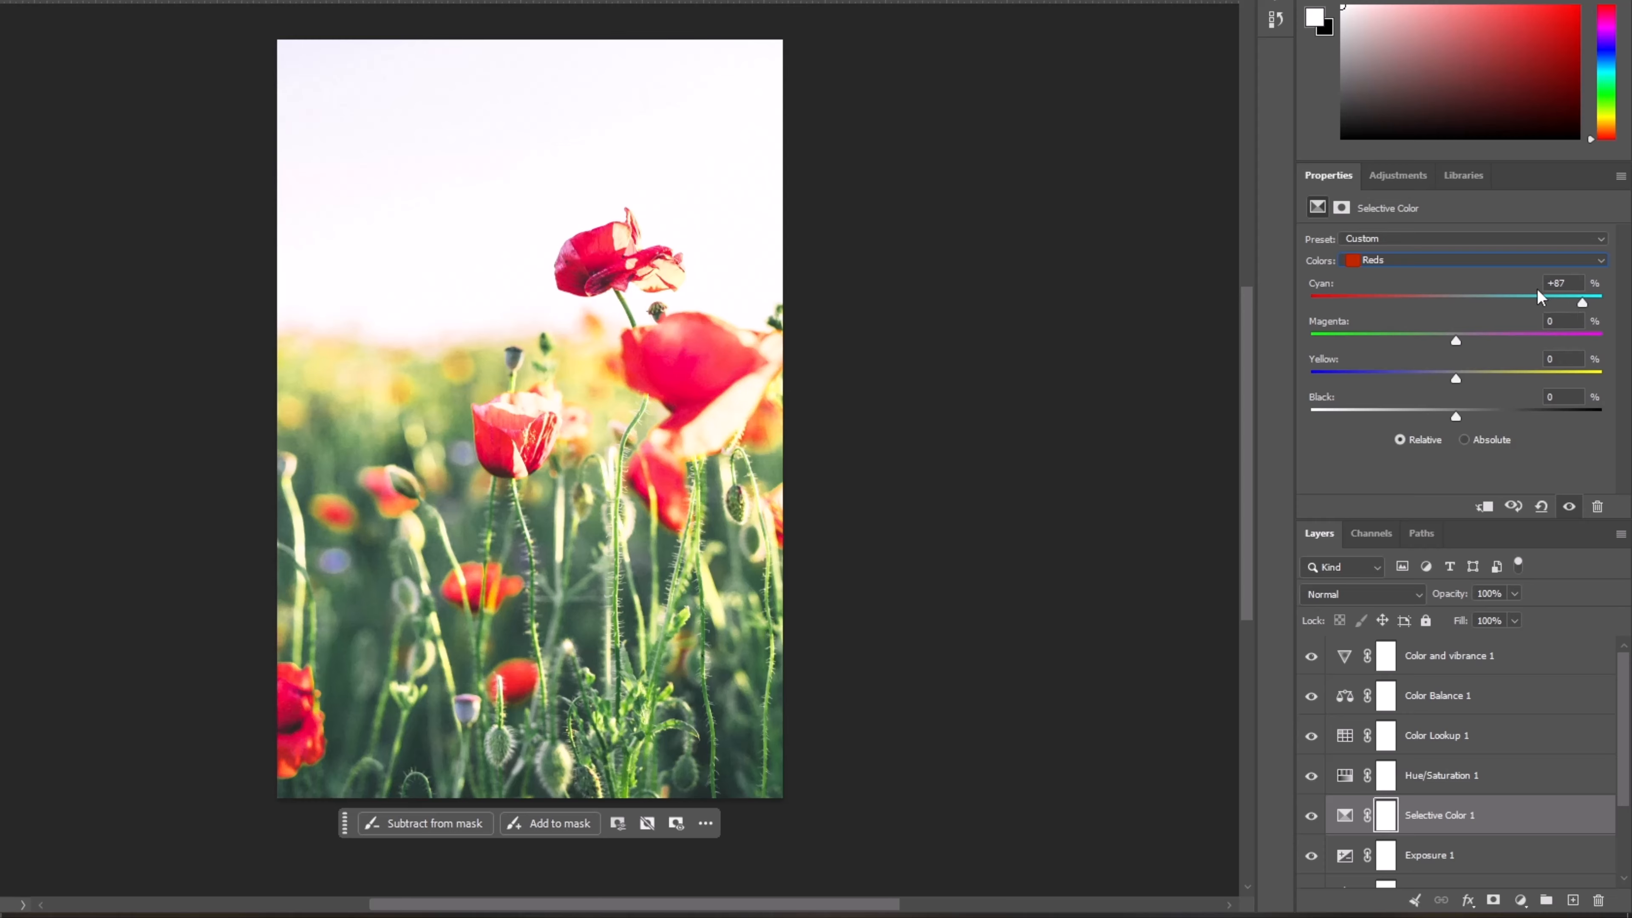
{"action": "left_click", "coordinate": [1528, 301]}
{"action": "left_click_drag", "start_coordinate": [1456, 343], "coordinate": [1448, 374]}
Set the Yellow amount of the Selective Color layer's Yellows to +18%
{"action": "left_click", "coordinate": [1433, 258]}
{"action": "left_click", "coordinate": [1412, 299]}
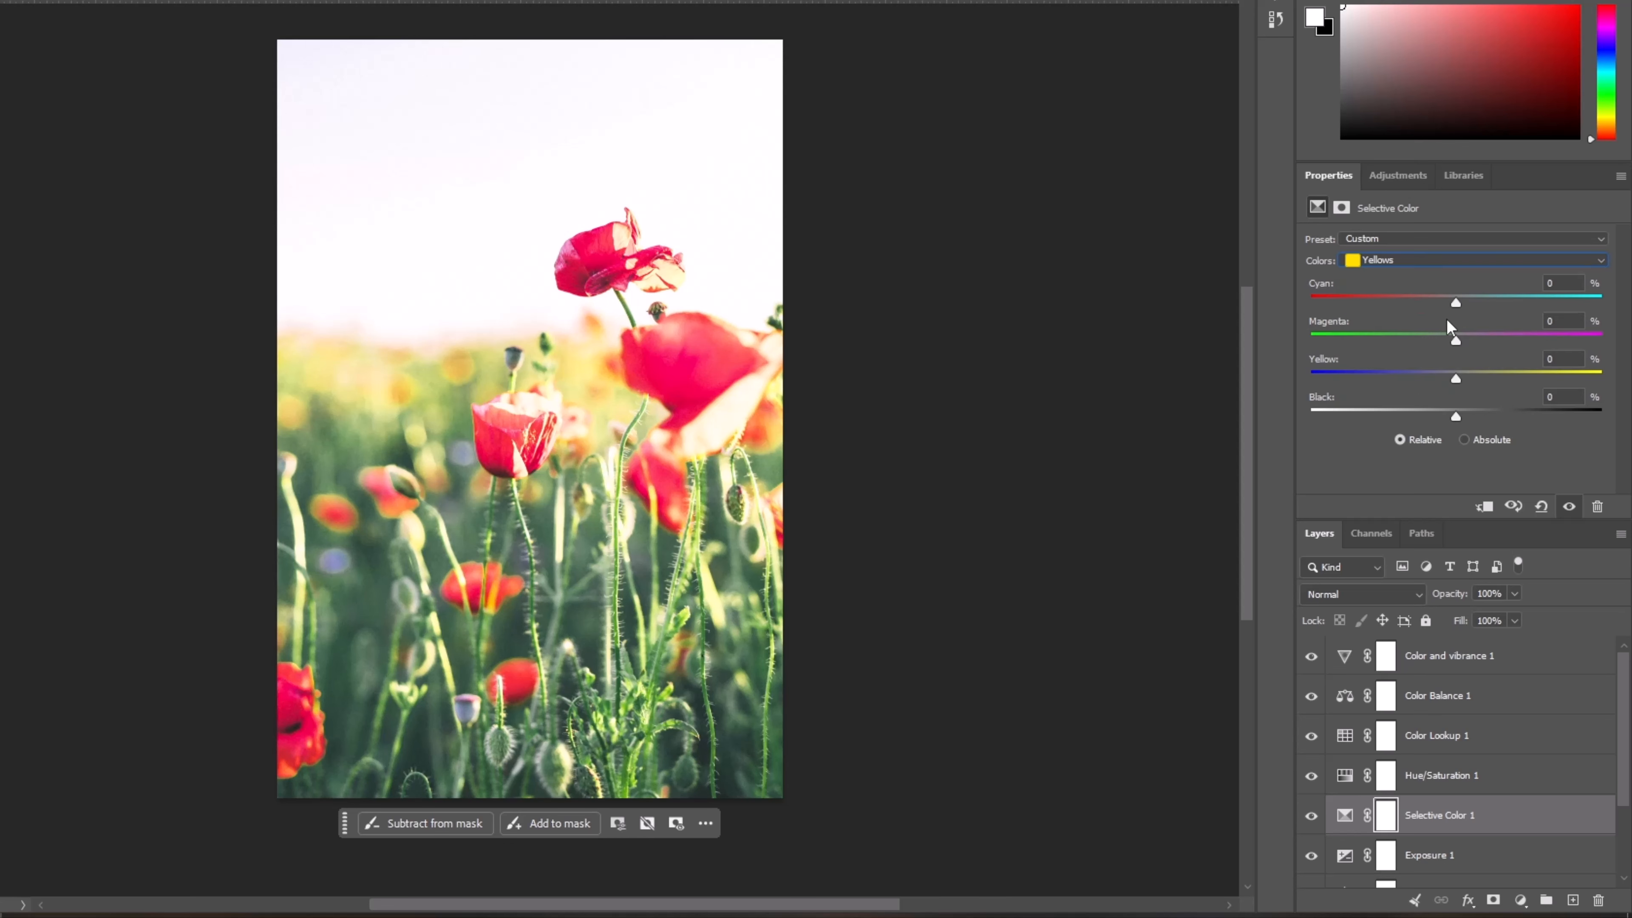
{"action": "left_click_drag", "start_coordinate": [1457, 379], "coordinate": [1490, 383]}
{"action": "left_click_drag", "start_coordinate": [1603, 378], "coordinate": [1584, 380]}
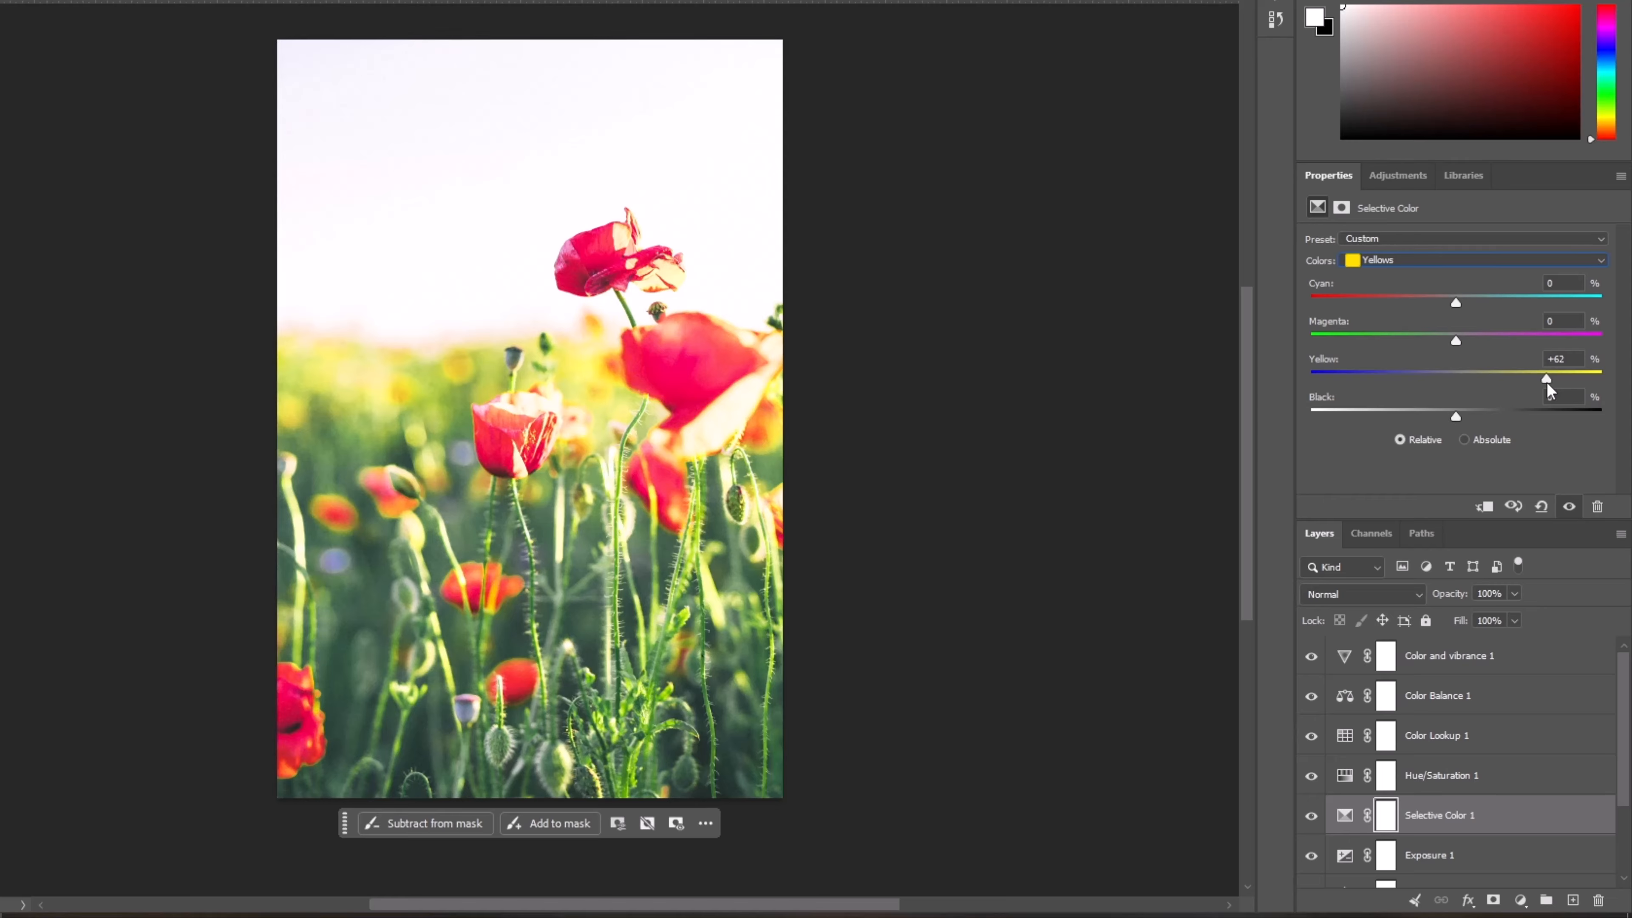
{"action": "left_click_drag", "start_coordinate": [1528, 381], "coordinate": [1492, 385]}
{"action": "left_click_drag", "start_coordinate": [1472, 394], "coordinate": [1484, 393]}
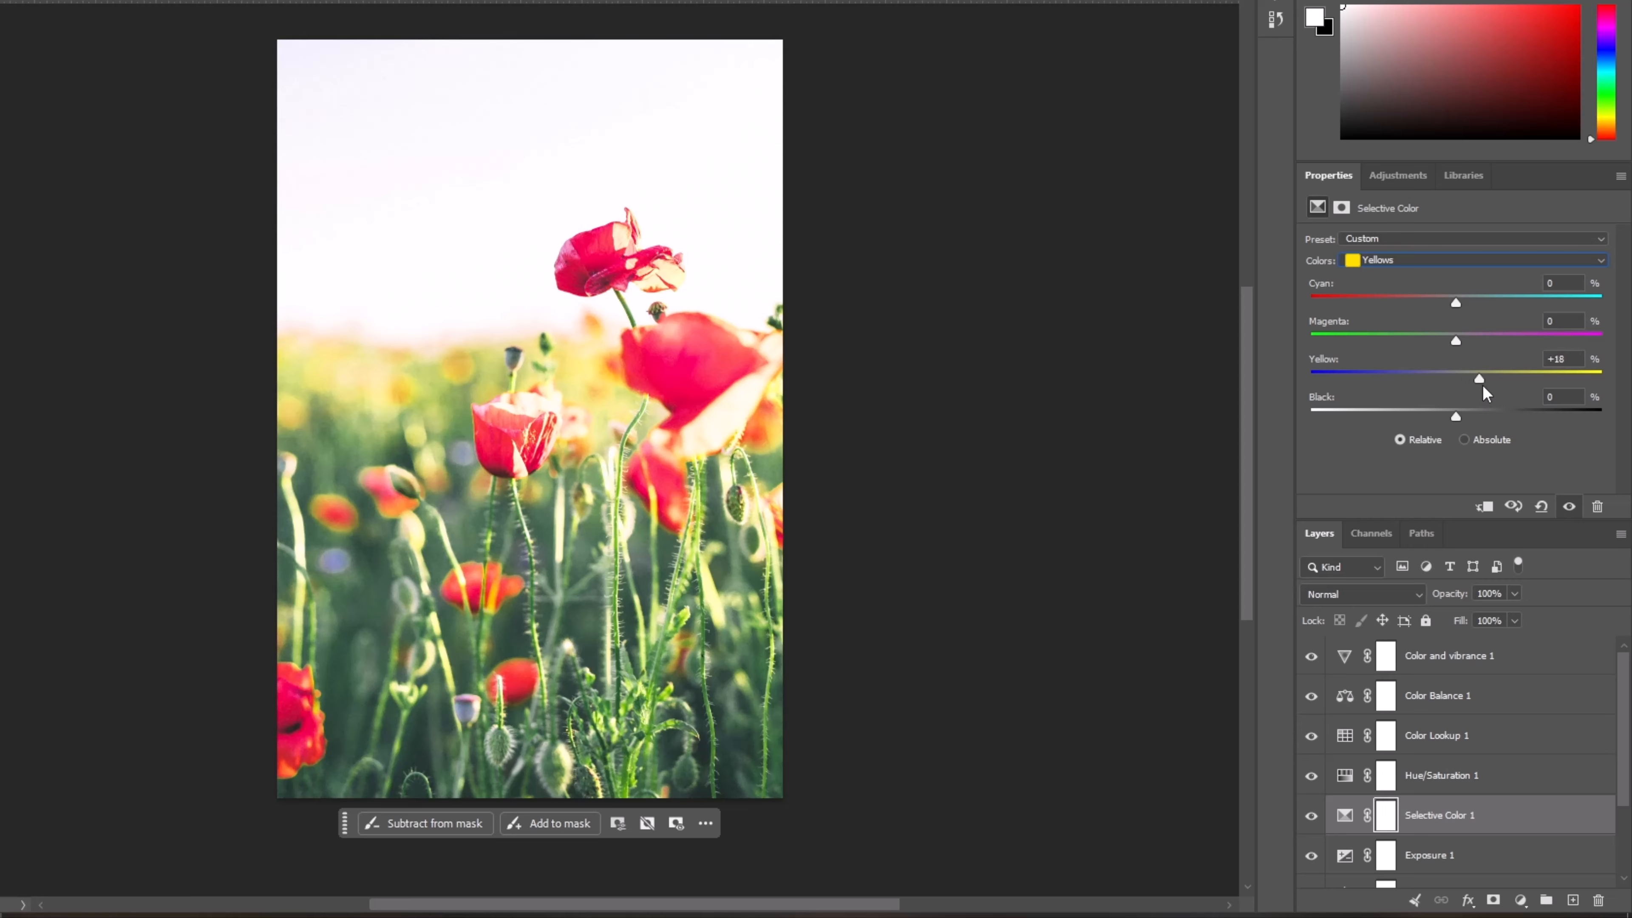
Set the Magenta amount of the Selective Color layer's Greens to -33% and hide the layer to compare
{"action": "left_click", "coordinate": [1463, 263]}
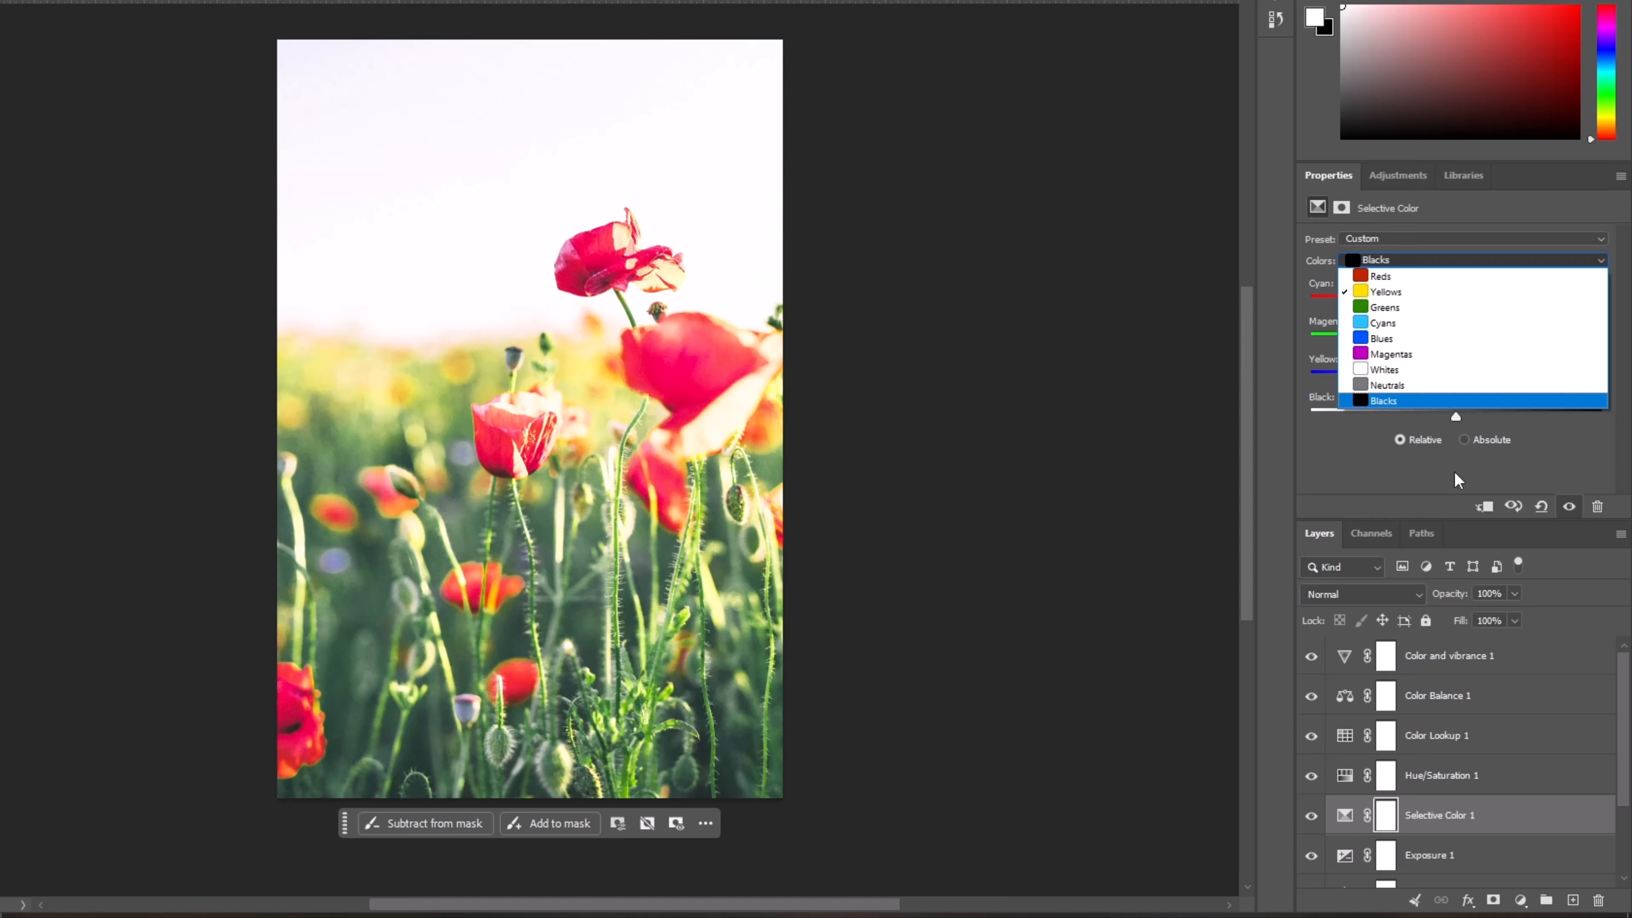
{"action": "left_click", "coordinate": [1415, 312]}
{"action": "left_click_drag", "start_coordinate": [1456, 341], "coordinate": [1408, 362]}
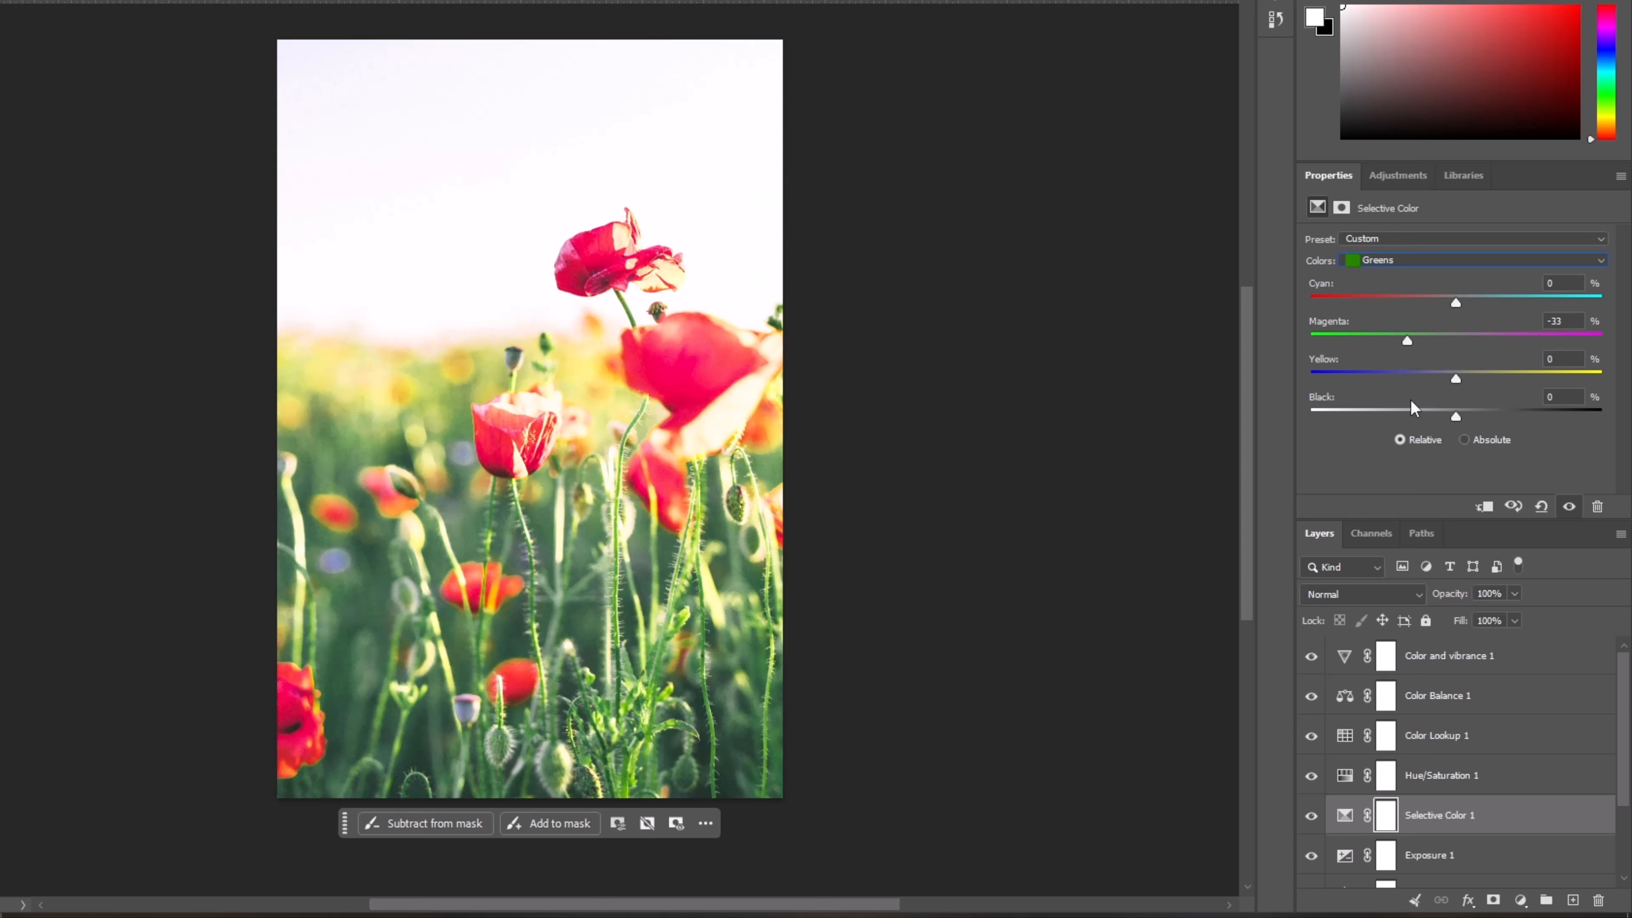
{"action": "left_click", "coordinate": [1312, 815]}
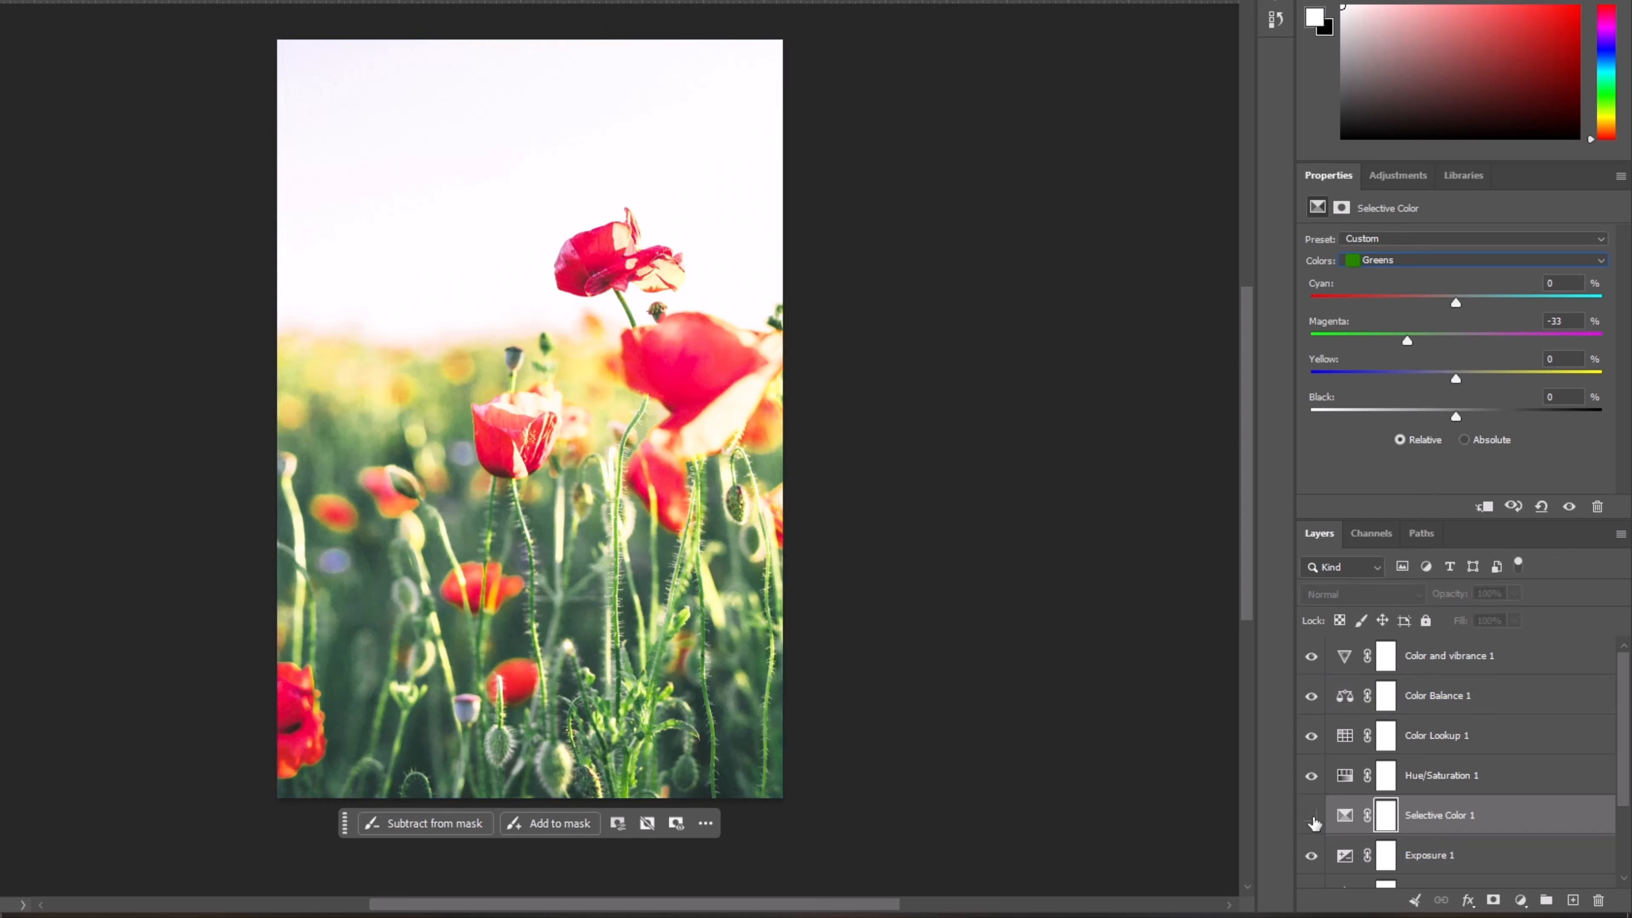
Toggle the Selective Color layer's visibility to compare the photo with and without it, leaving the layer shown
{"action": "left_click", "coordinate": [1312, 815]}
{"action": "left_click", "coordinate": [1312, 815]}
{"action": "left_click", "coordinate": [1312, 816]}
{"action": "left_click", "coordinate": [1311, 815]}
{"action": "left_click", "coordinate": [1312, 815]}
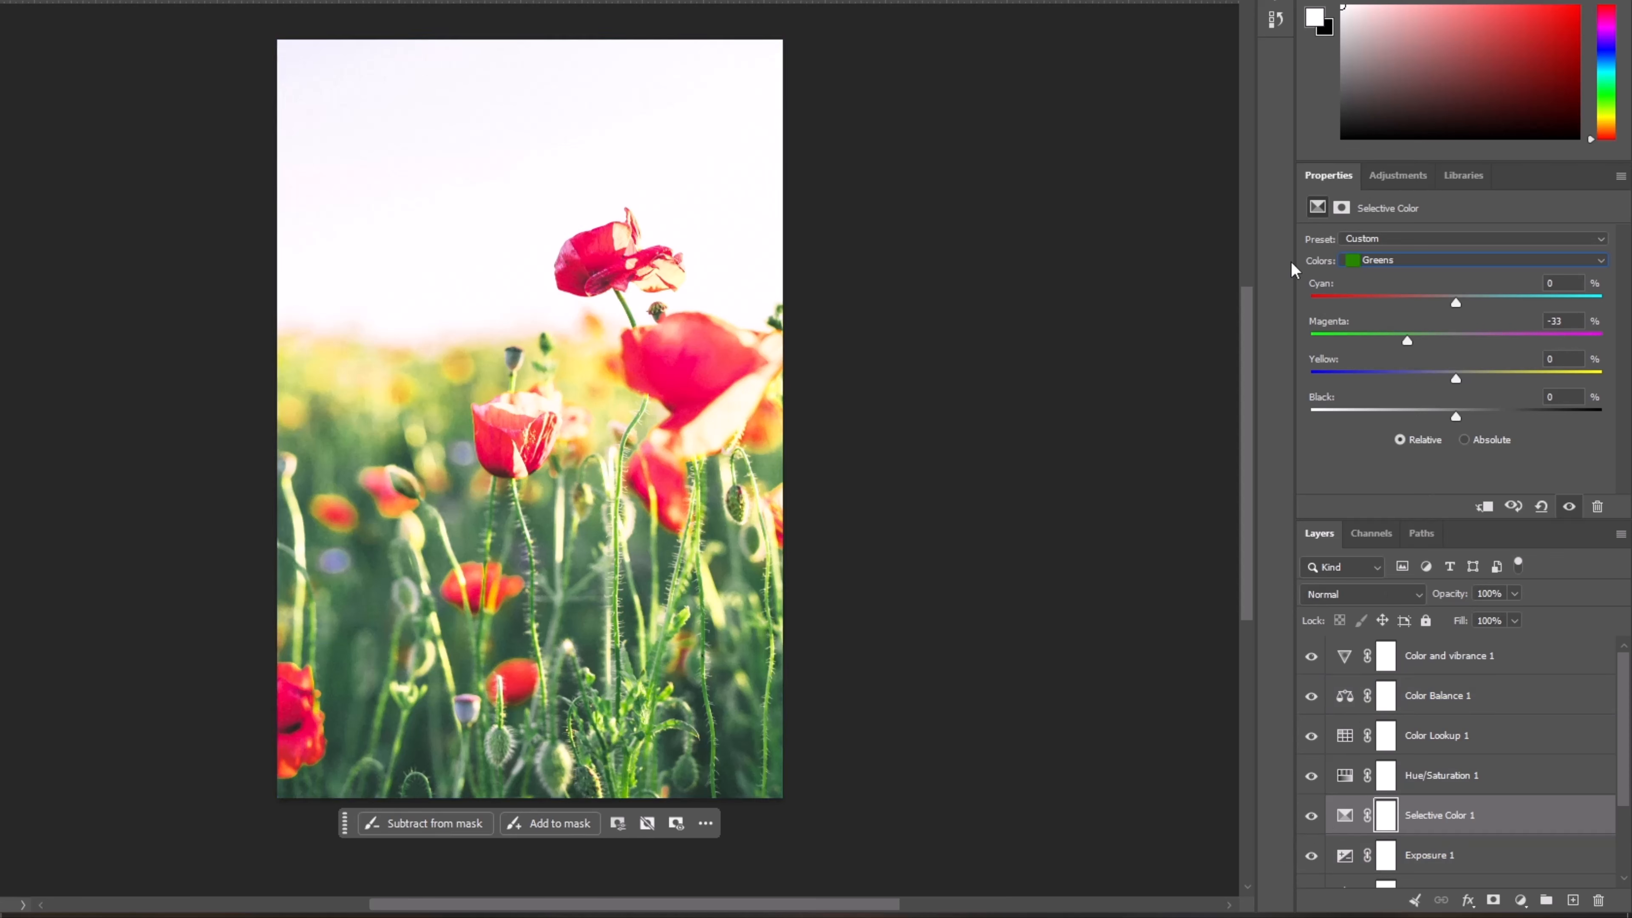
Add a Levels adjustment layer above the Selective Color layer and try its output levels, leaving them at 0 and 255
{"action": "left_click", "coordinate": [1375, 177]}
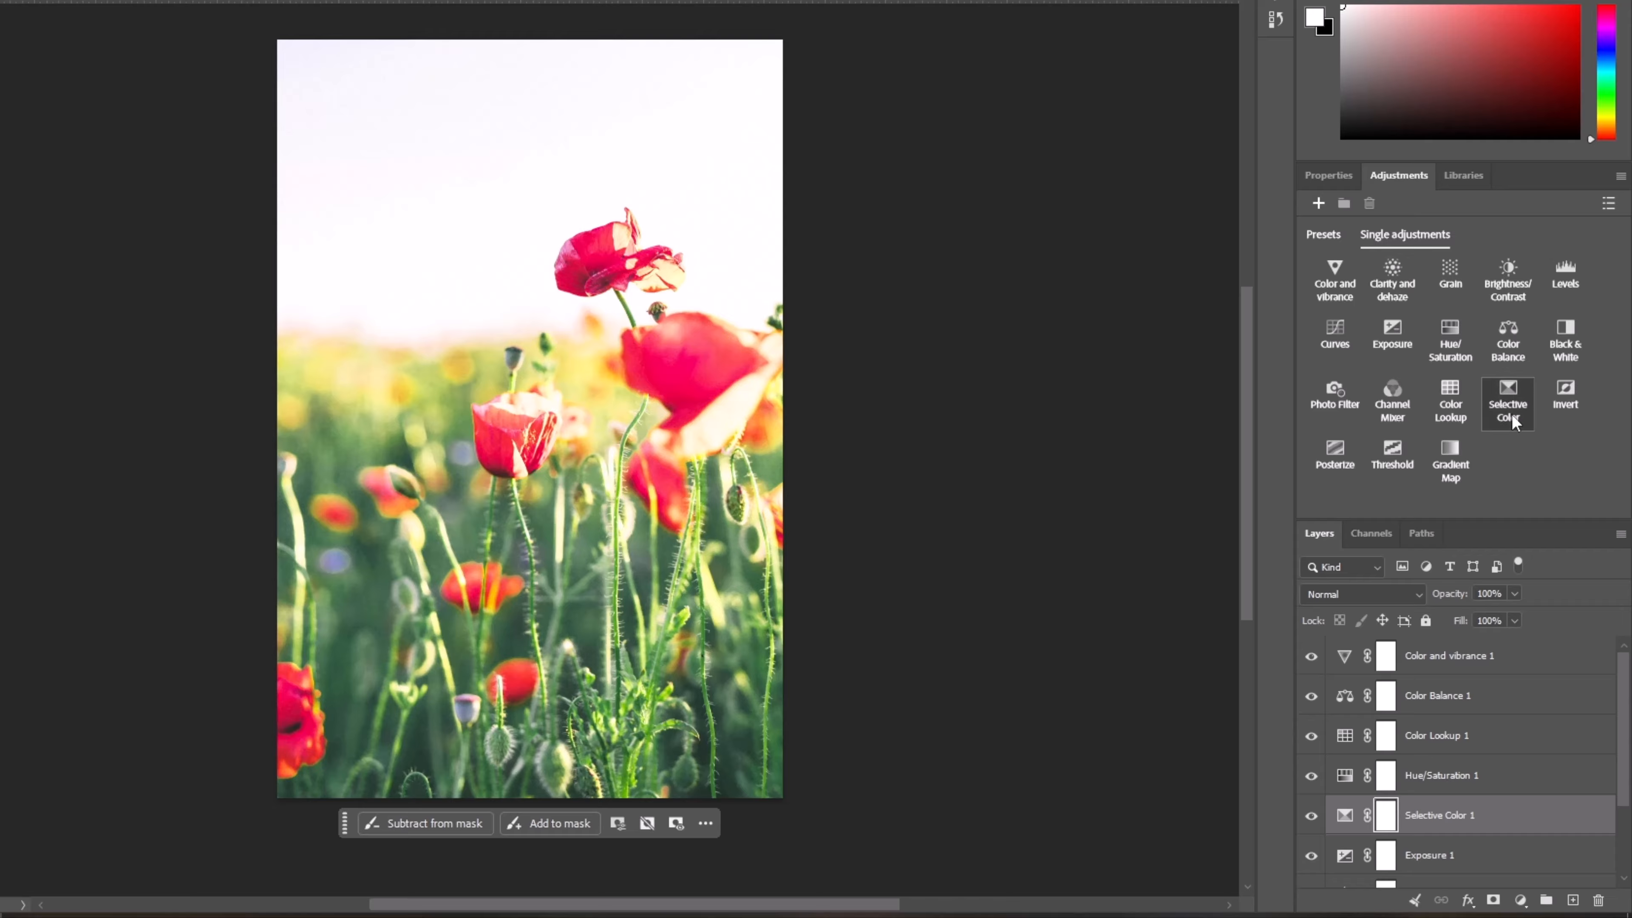
{"action": "left_click", "coordinate": [1572, 296]}
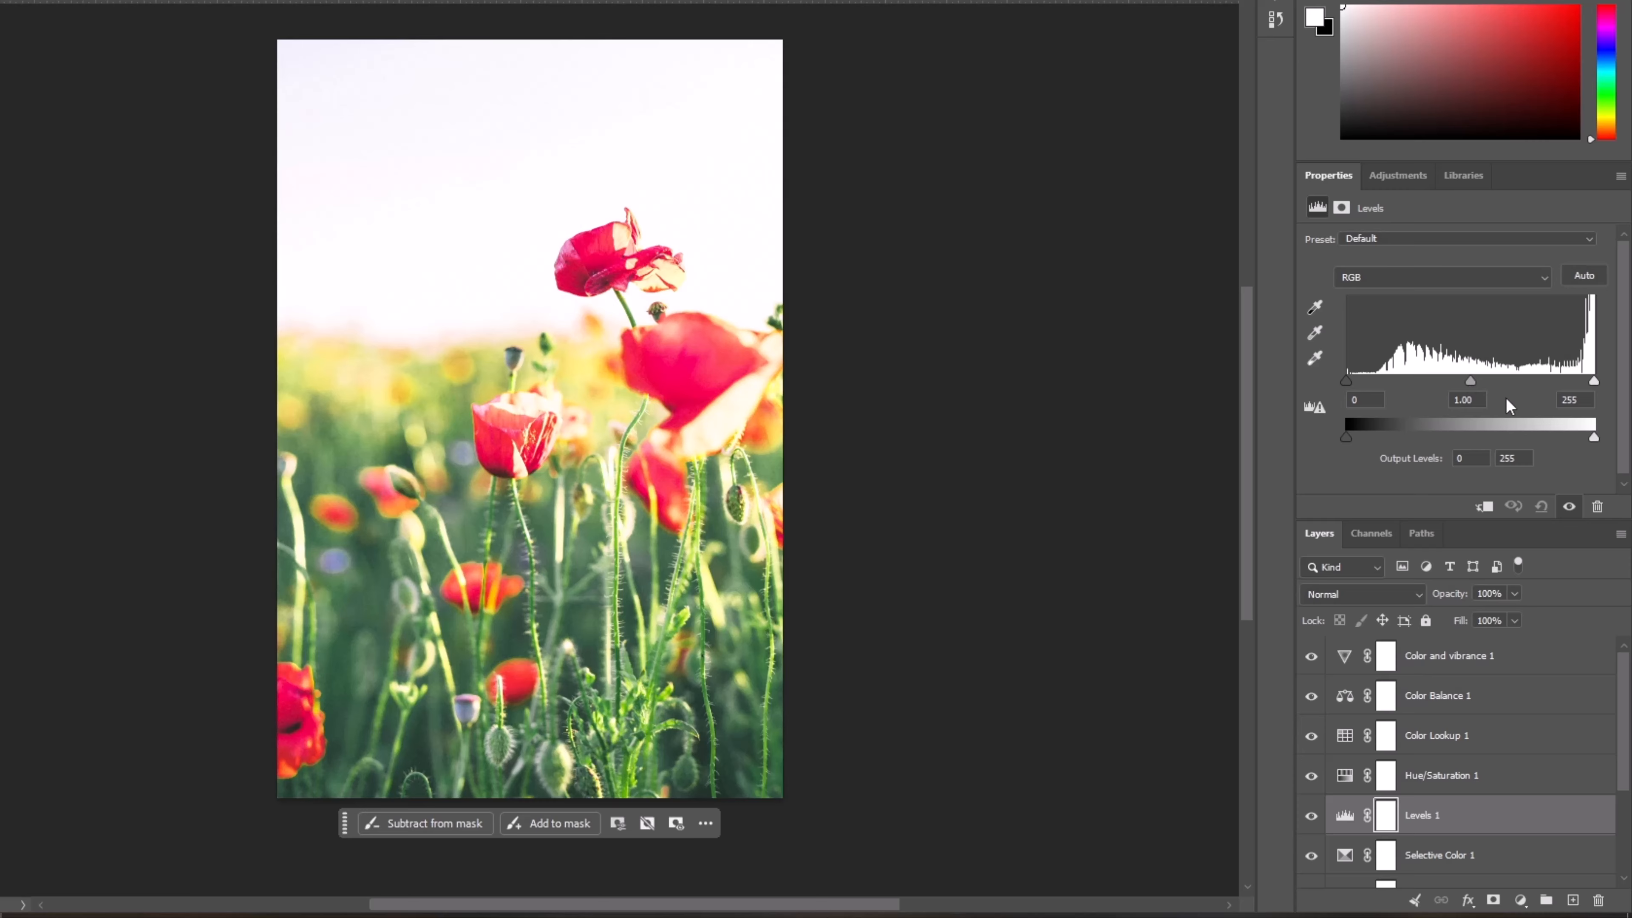
{"action": "mouse_move", "coordinate": [1594, 438]}
{"action": "left_mouse_down"}
{"action": "mouse_move", "coordinate": [1519, 435]}
{"action": "mouse_move", "coordinate": [1596, 439]}
{"action": "left_mouse_up"}
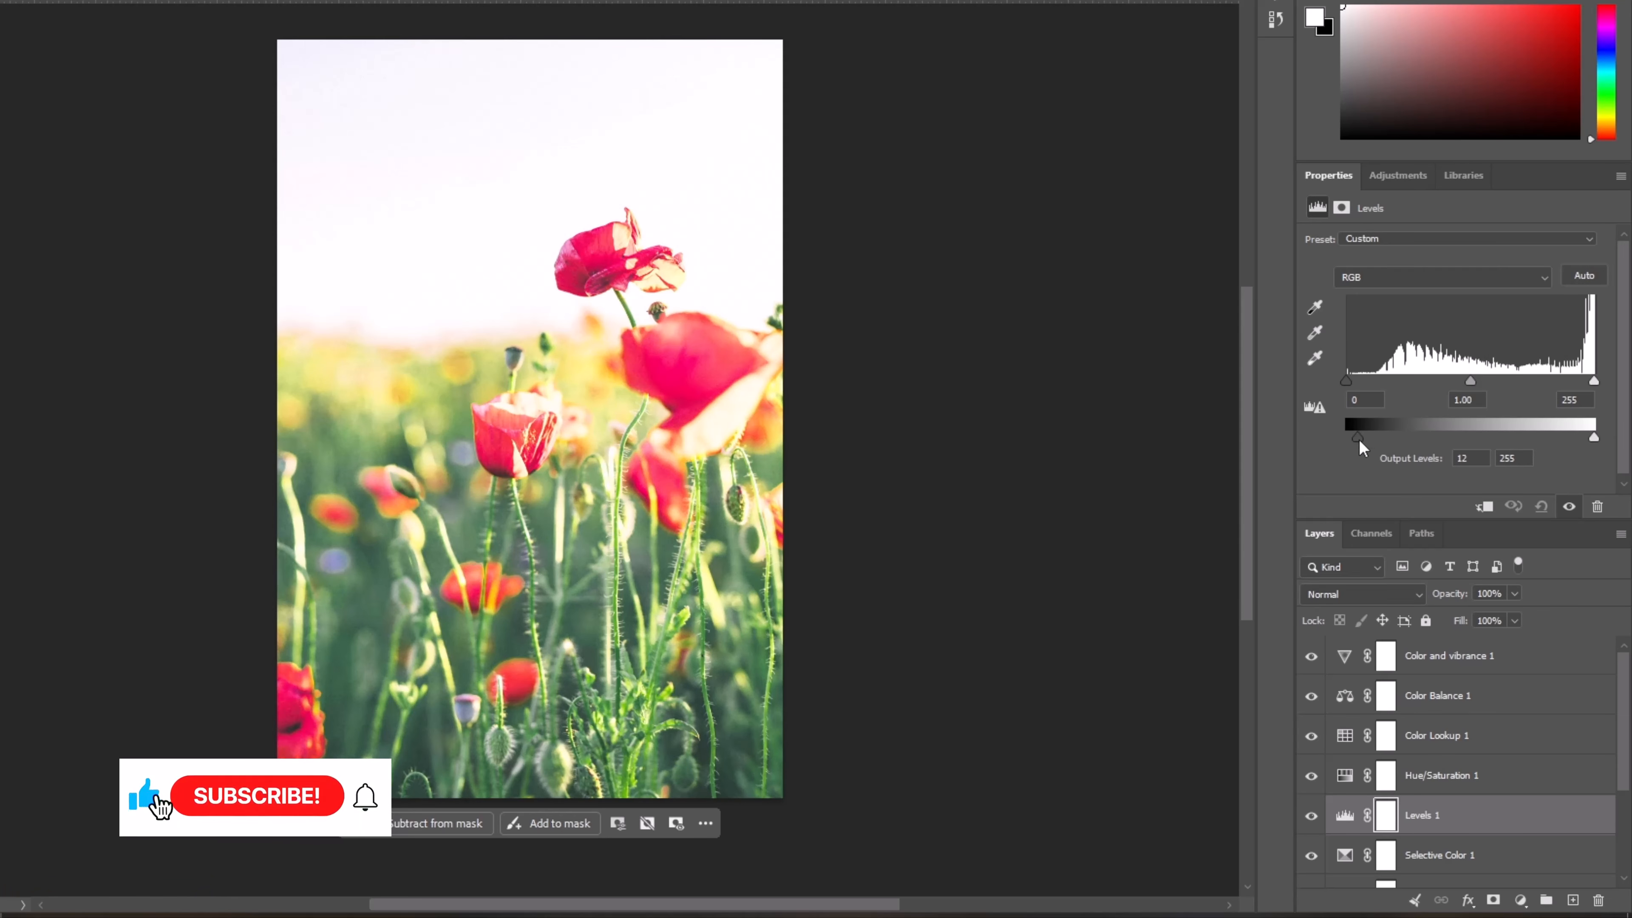
{"action": "mouse_move", "coordinate": [1347, 437]}
{"action": "left_mouse_down"}
{"action": "mouse_move", "coordinate": [1395, 438]}
{"action": "mouse_move", "coordinate": [1326, 431]}
{"action": "left_mouse_up"}
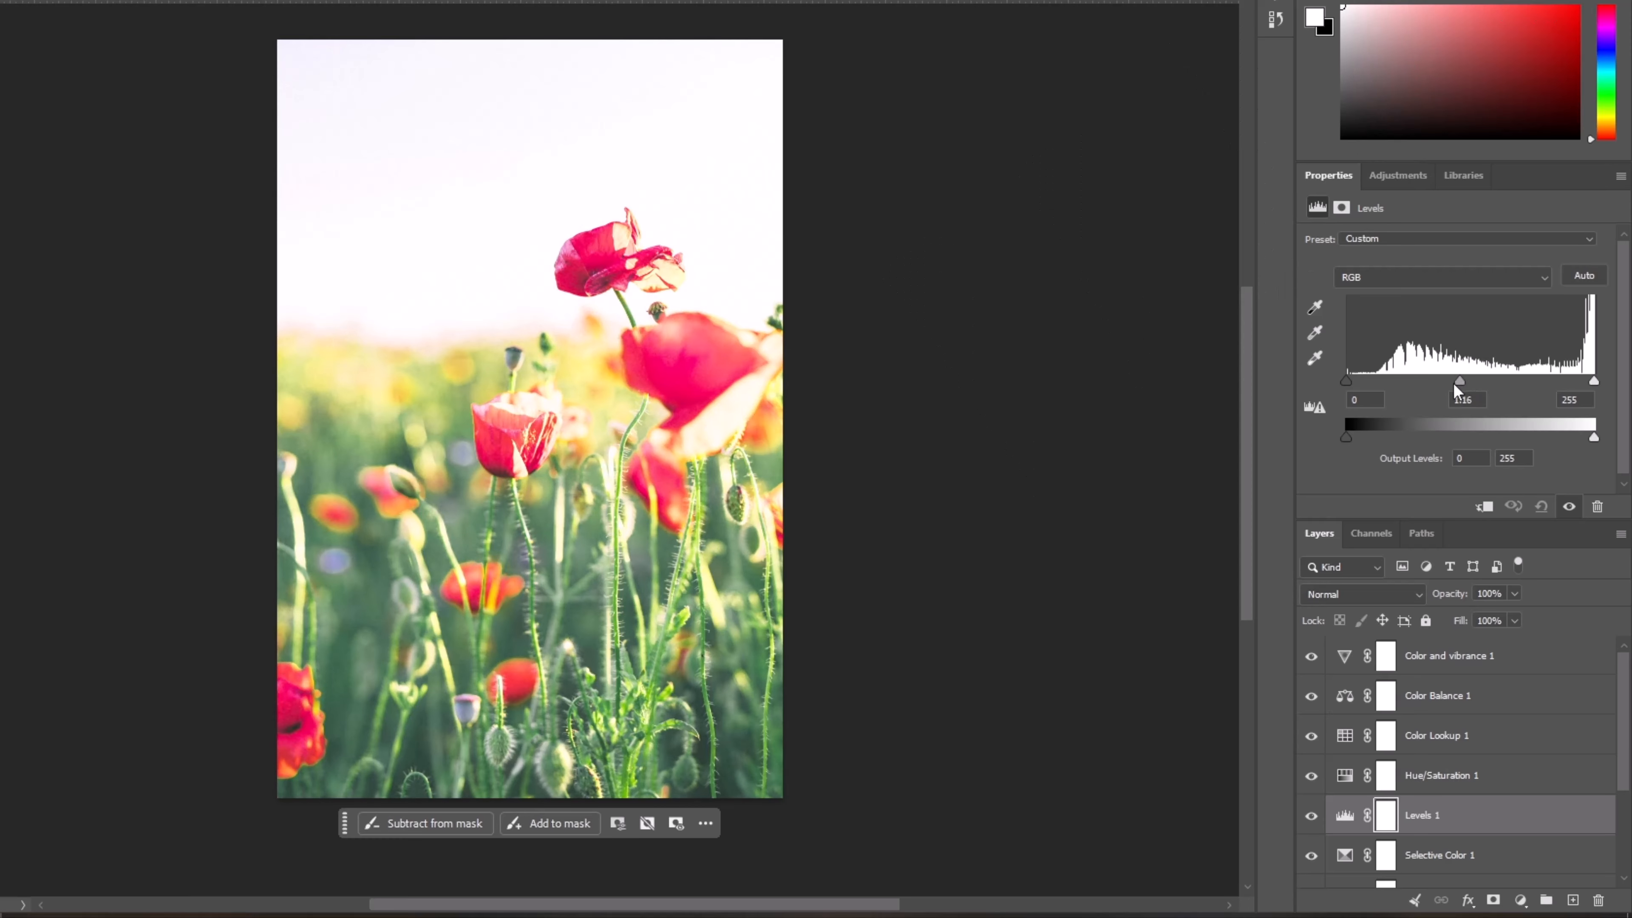
Set the Levels layer's midtone input to 0.85 and toggle the layer to compare, leaving it shown
{"action": "left_click_drag", "start_coordinate": [1471, 381], "coordinate": [1483, 388]}
{"action": "left_click", "coordinate": [1310, 815]}
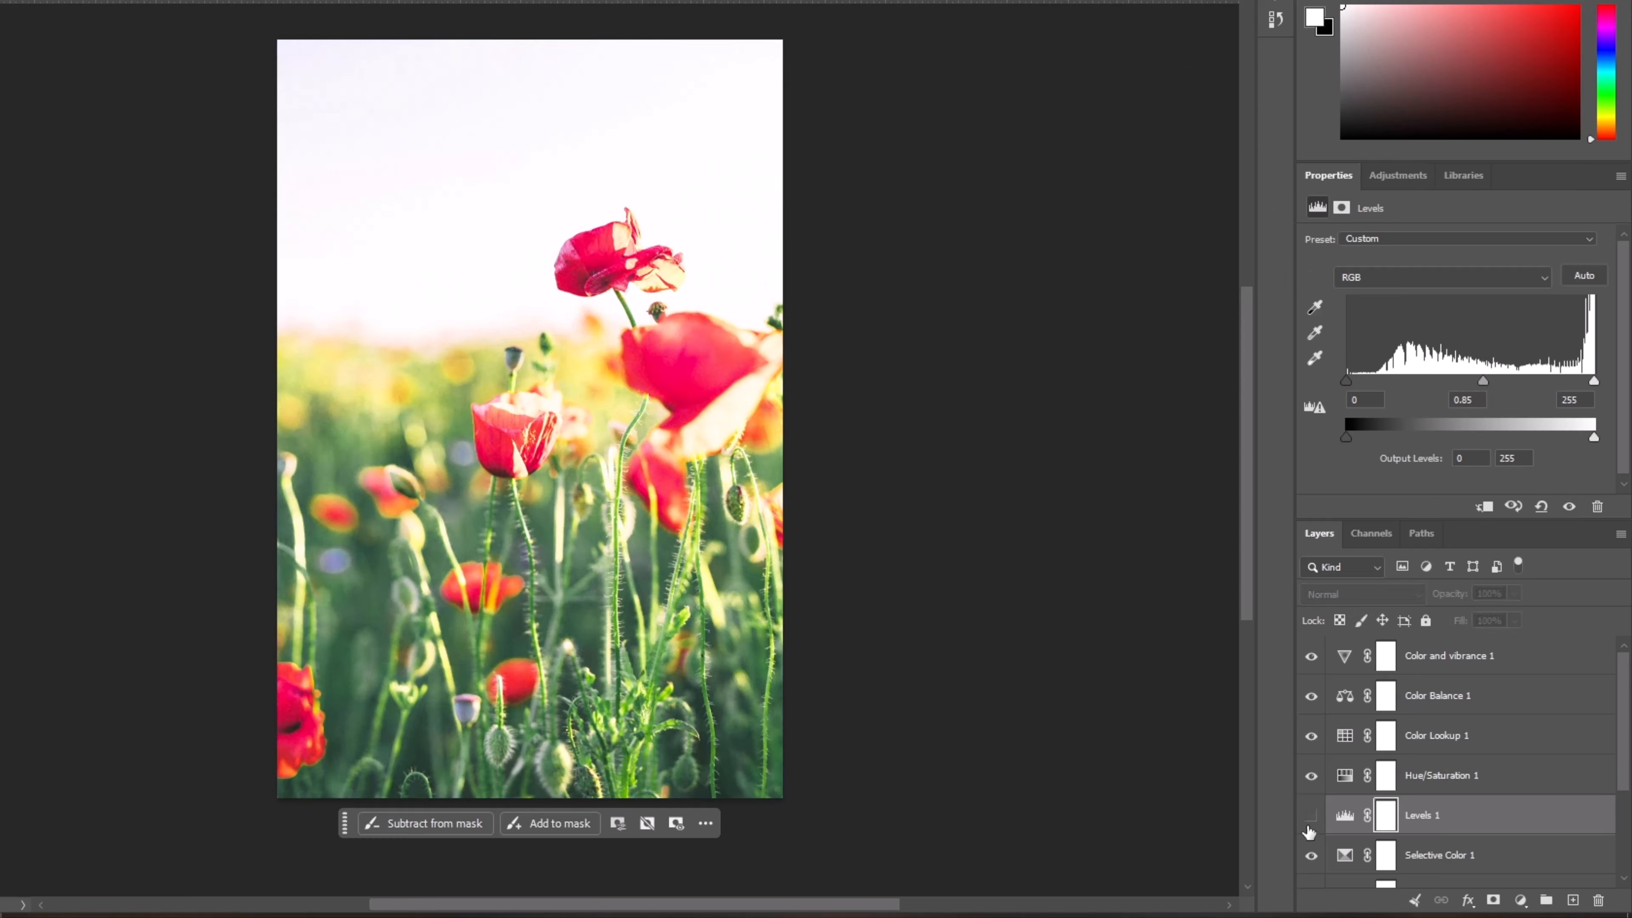
{"action": "left_click", "coordinate": [1311, 815]}
{"action": "left_click", "coordinate": [1410, 689]}
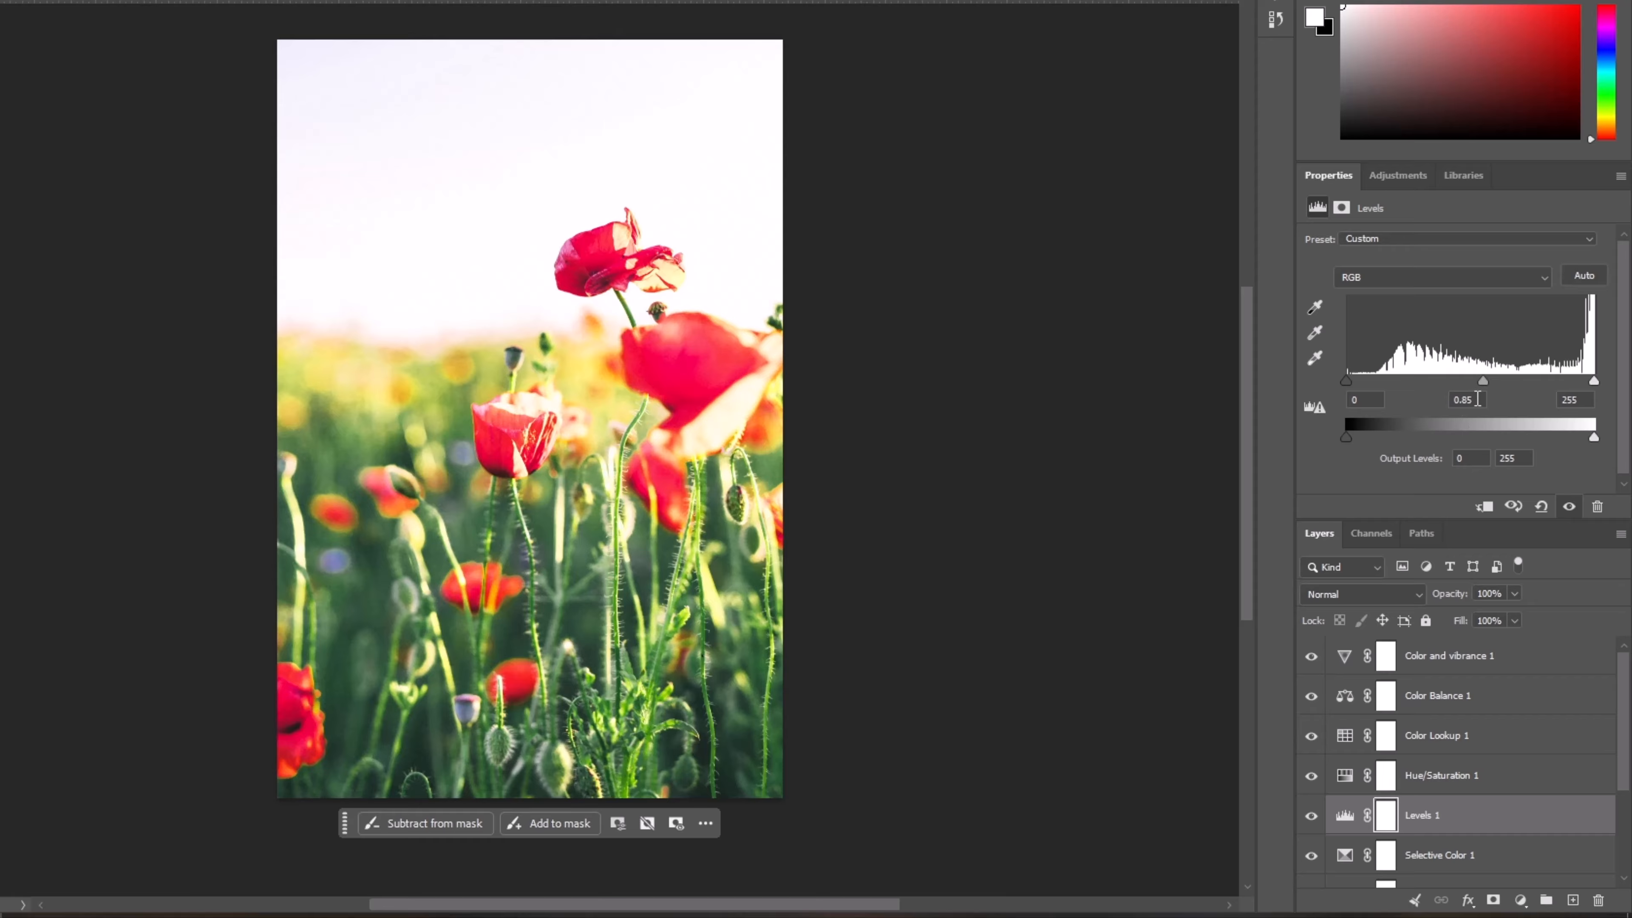
{"action": "left_click", "coordinate": [1312, 823]}
{"action": "left_click", "coordinate": [1312, 823]}
Add a Photo Filter adjustment layer above the Levels layer and set its filter color to magenta ff00ea
{"action": "left_click", "coordinate": [1388, 180]}
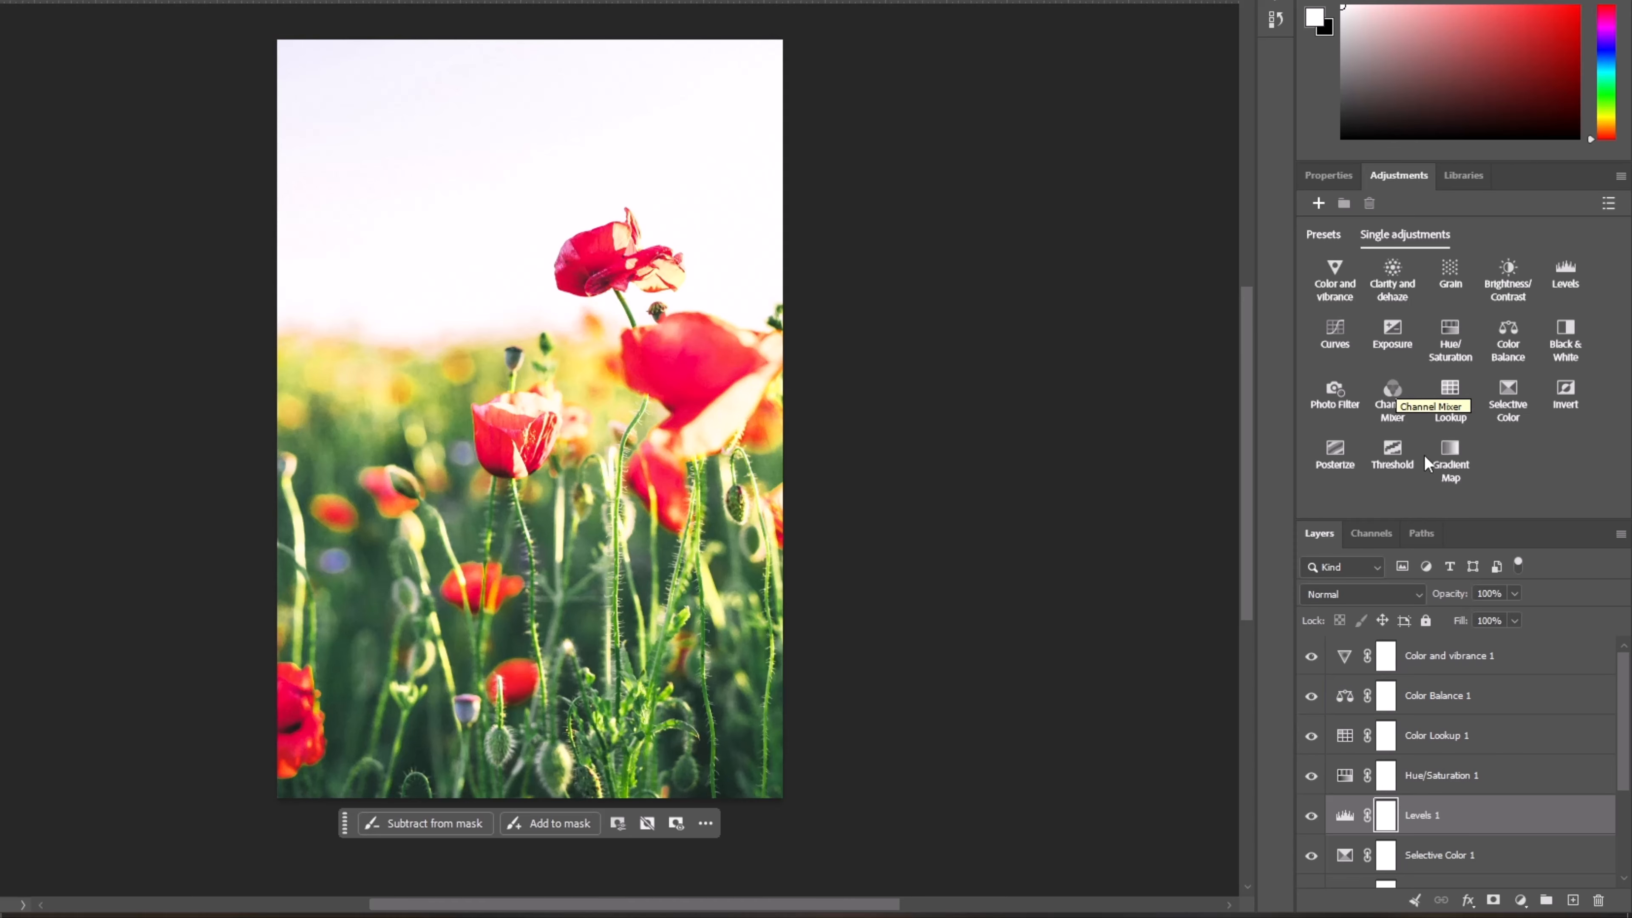
{"action": "left_click", "coordinate": [1350, 407]}
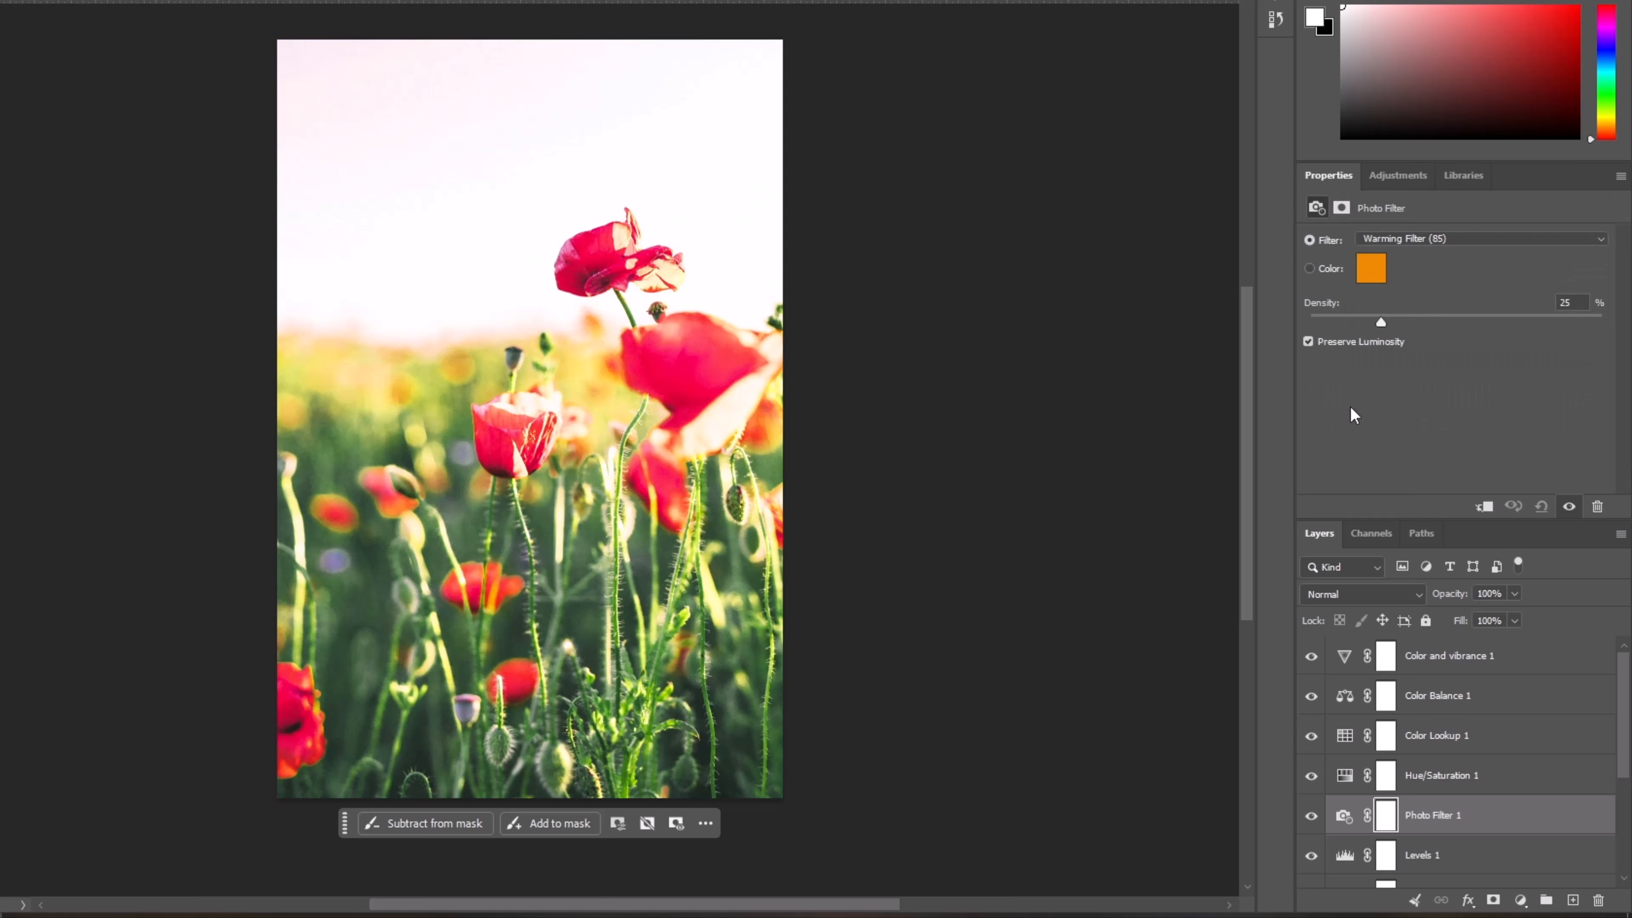
{"action": "left_click", "coordinate": [1368, 274]}
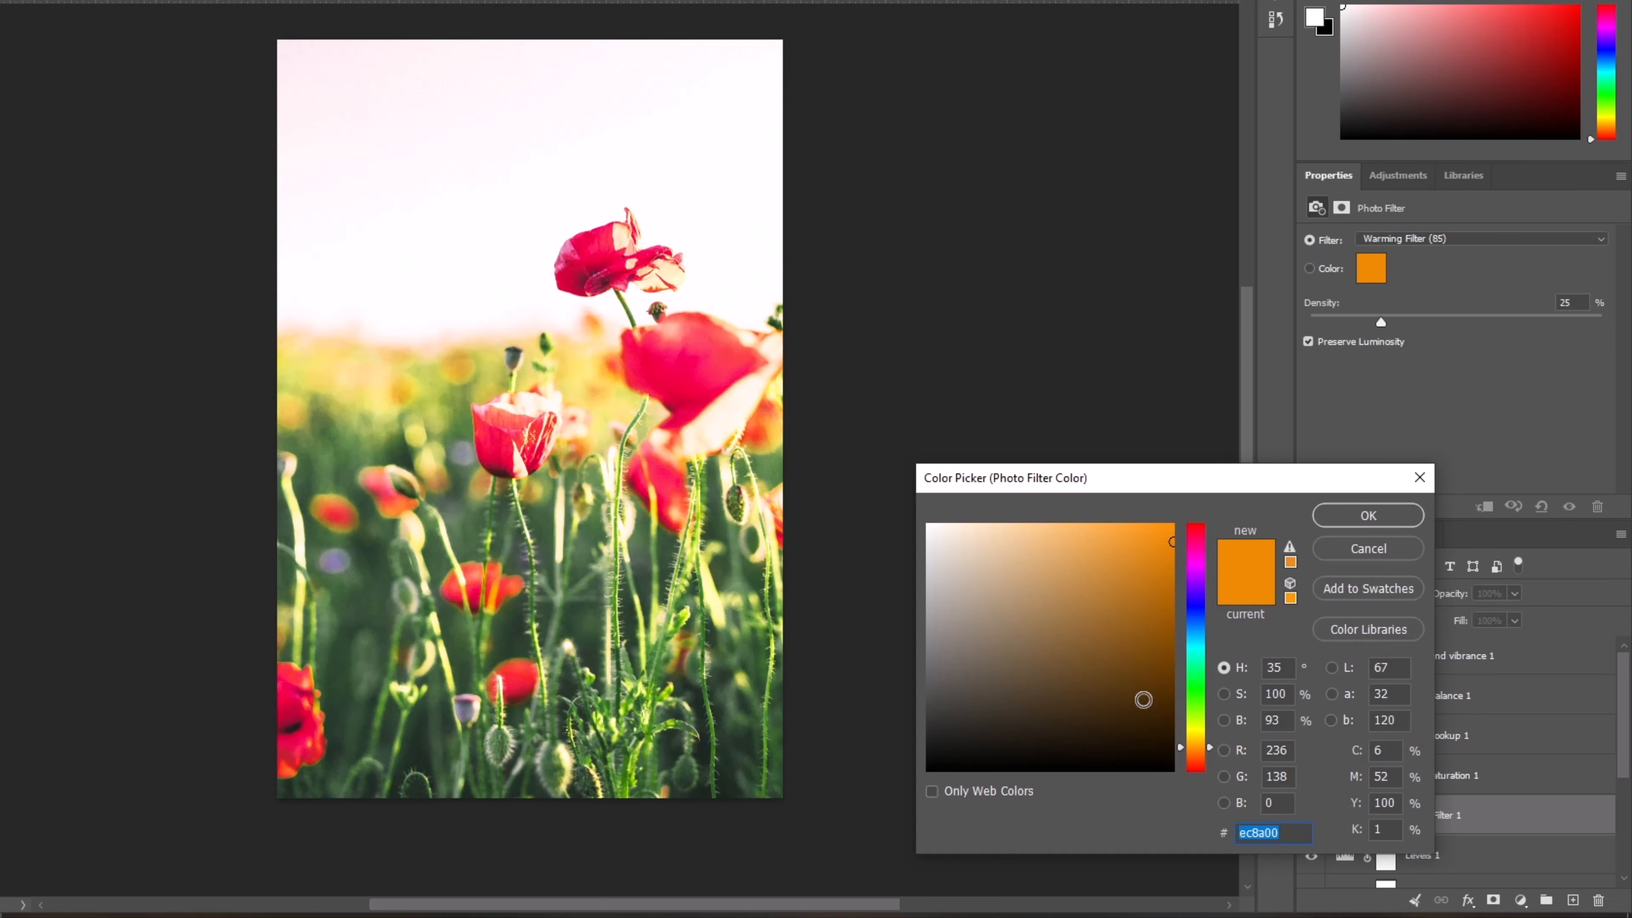
{"action": "left_click", "coordinate": [1201, 632]}
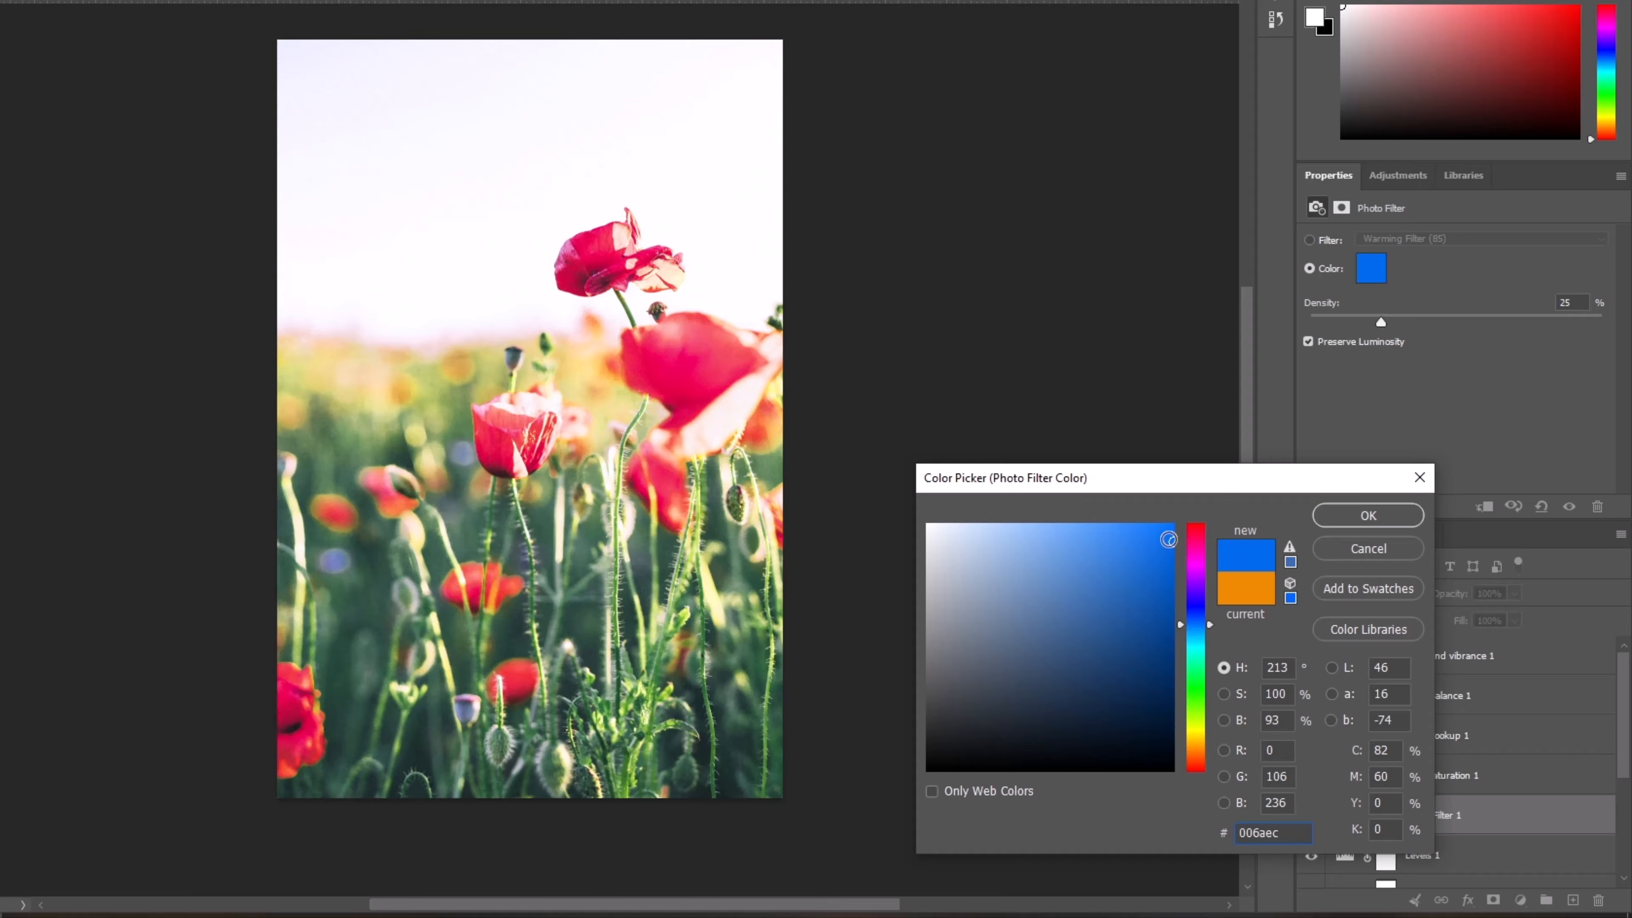
{"action": "left_click", "coordinate": [1196, 562]}
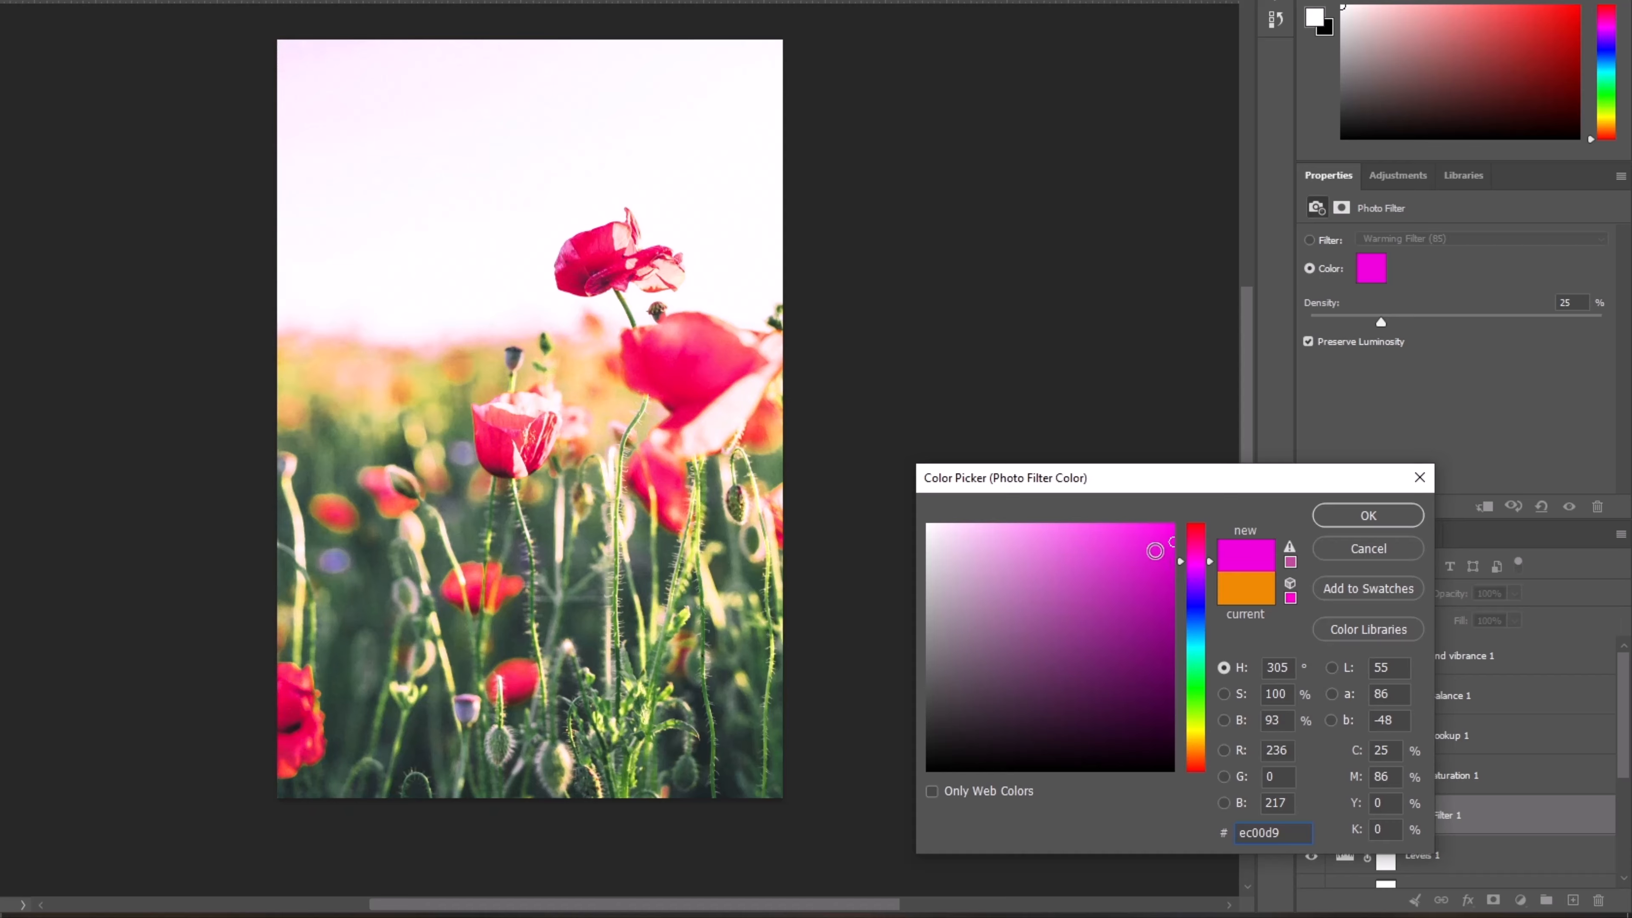
{"action": "left_click_drag", "start_coordinate": [1155, 551], "coordinate": [1203, 503]}
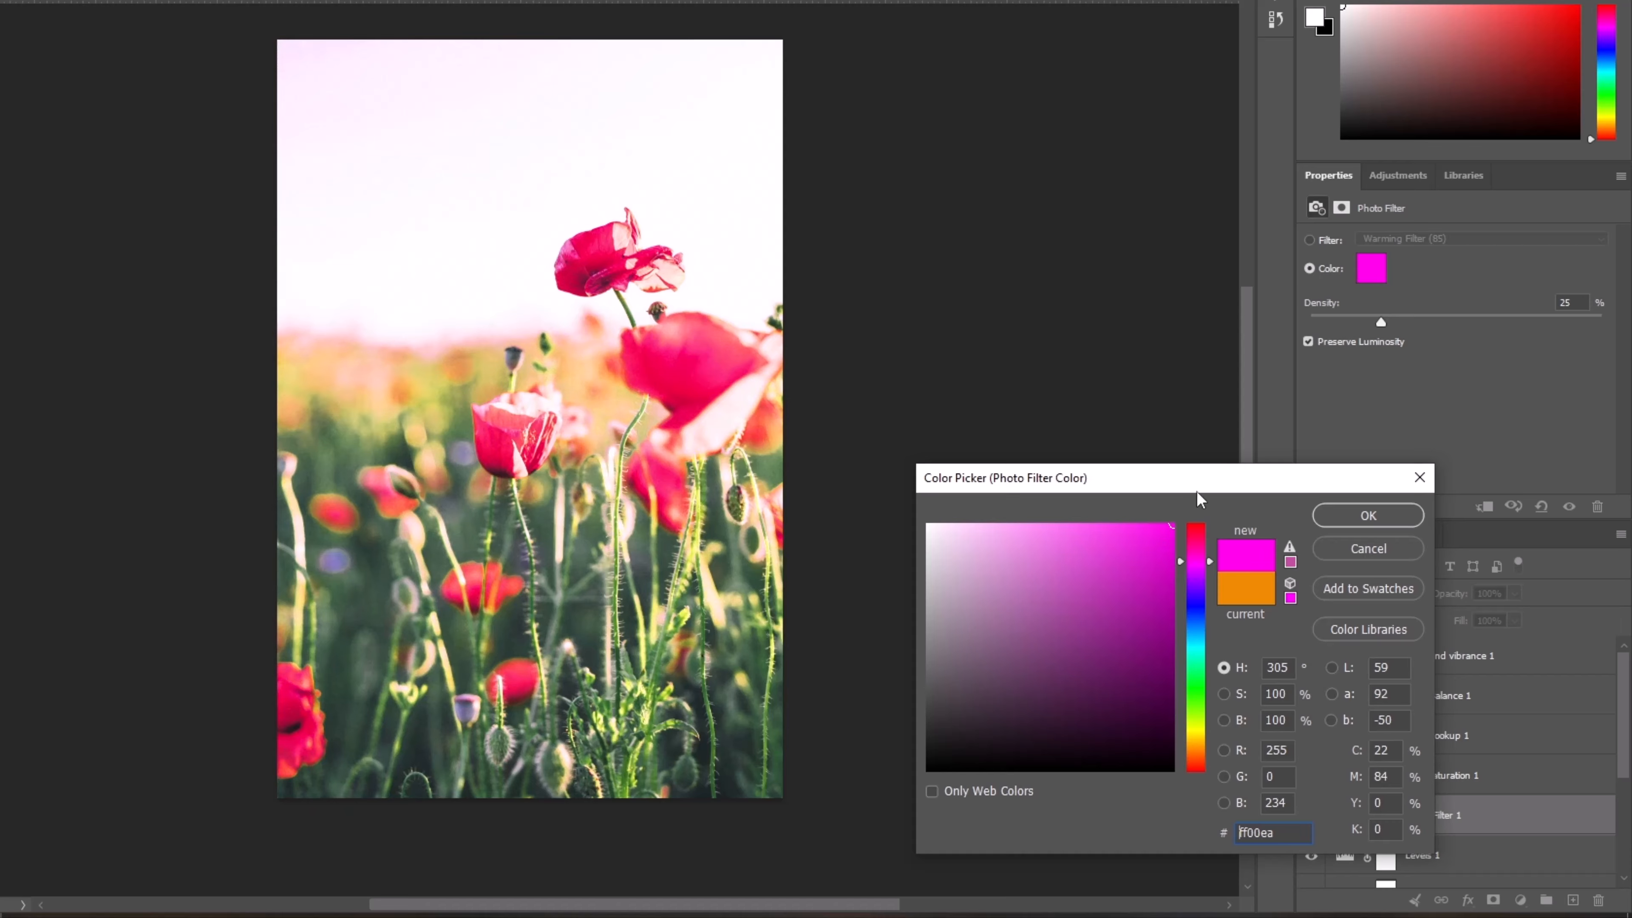
{"action": "left_click", "coordinate": [1385, 516]}
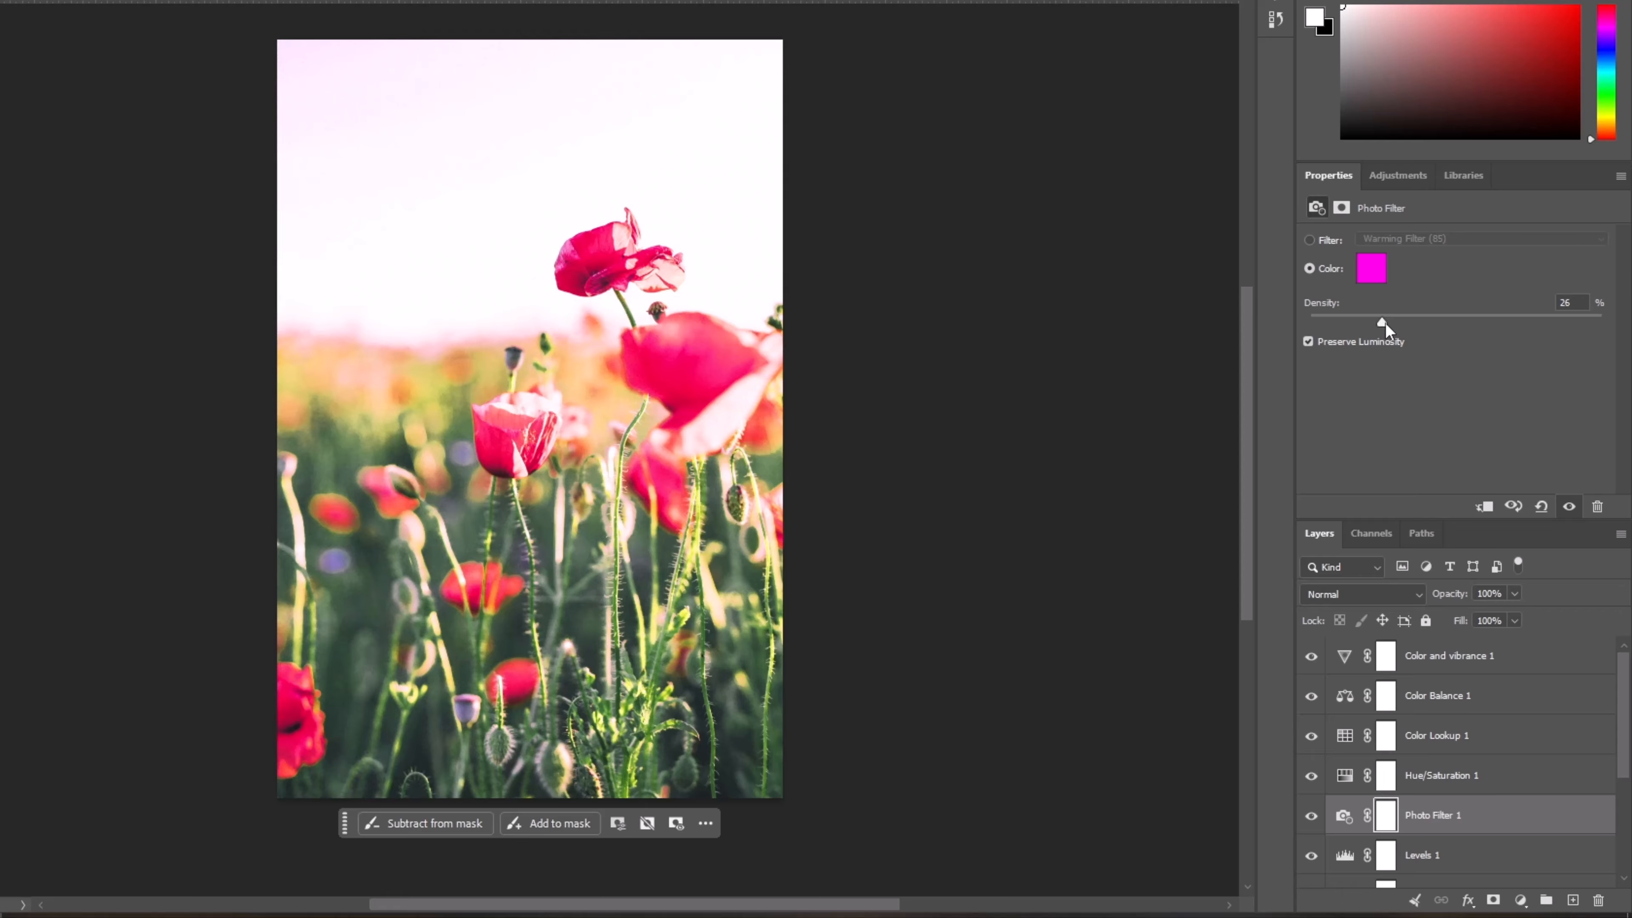
Try the Photo Filter's density at 100%, bring it back to 25%, and toggle the layer to compare
{"action": "left_click_drag", "start_coordinate": [1385, 323], "coordinate": [1602, 326]}
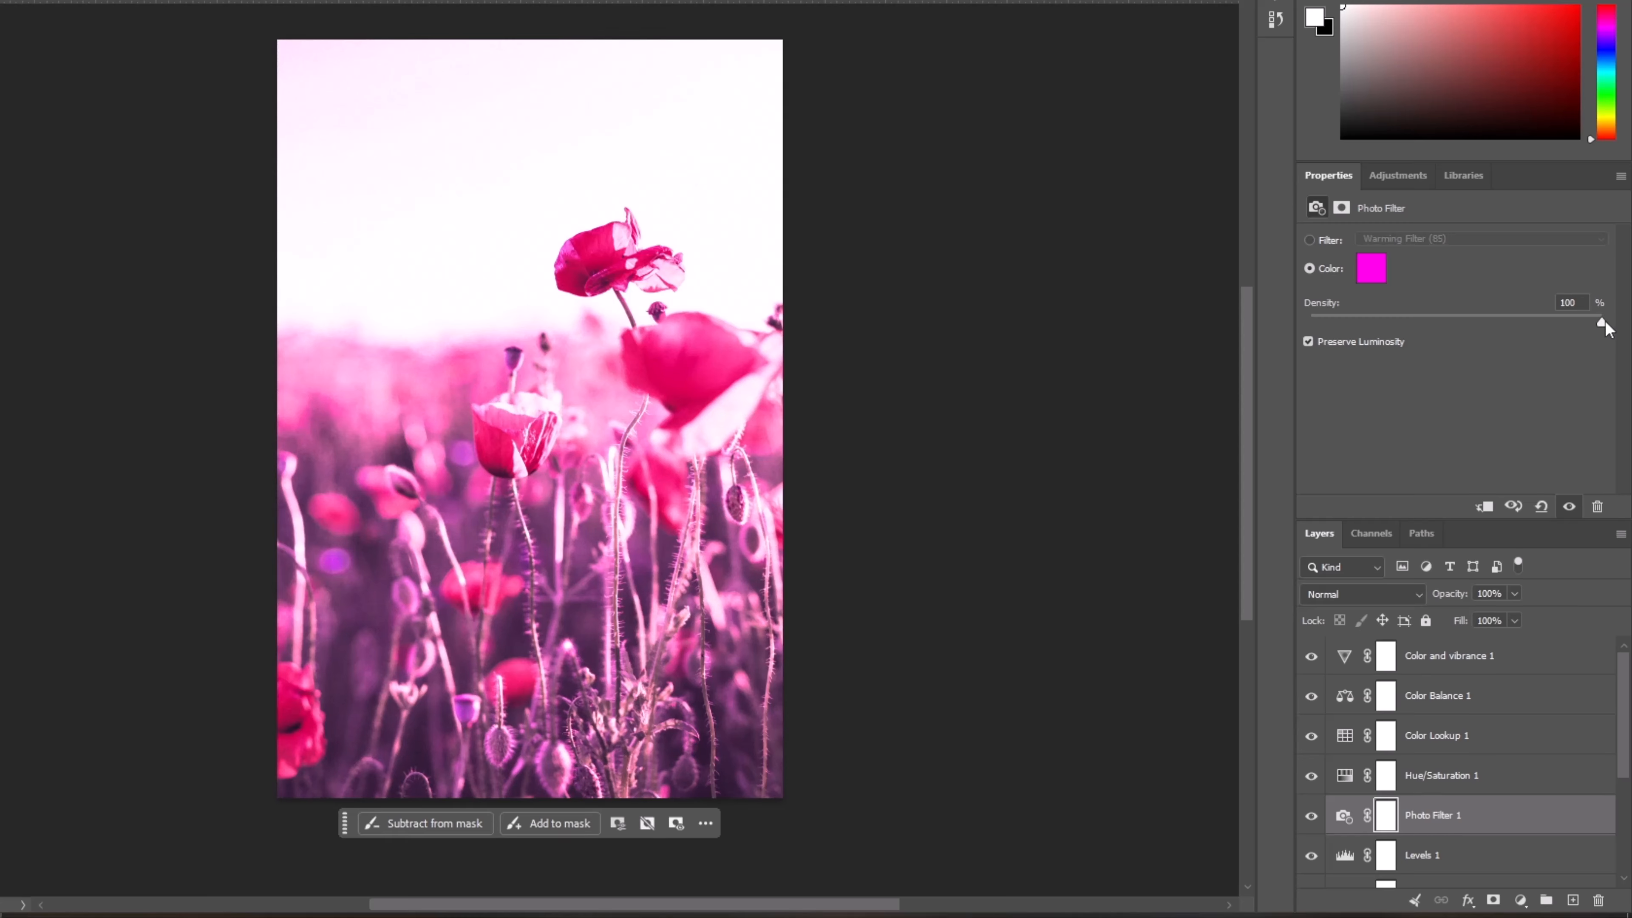
{"action": "left_click_drag", "start_coordinate": [1495, 333], "coordinate": [1454, 339]}
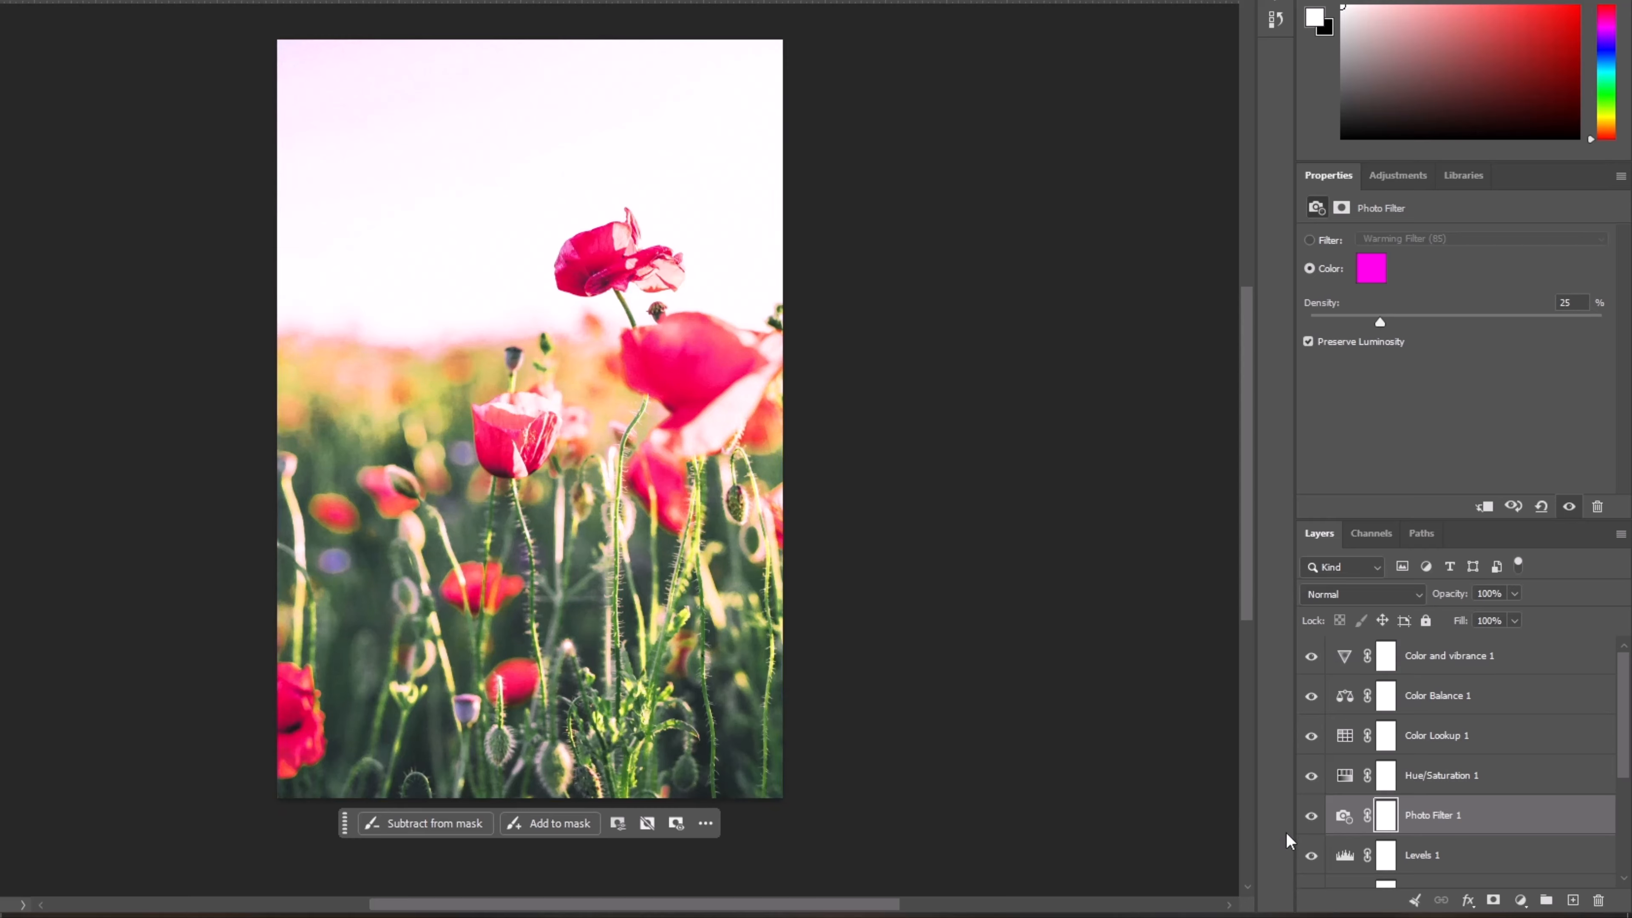
{"action": "left_click", "coordinate": [1310, 816]}
{"action": "left_click", "coordinate": [1308, 825]}
{"action": "left_click", "coordinate": [1308, 825]}
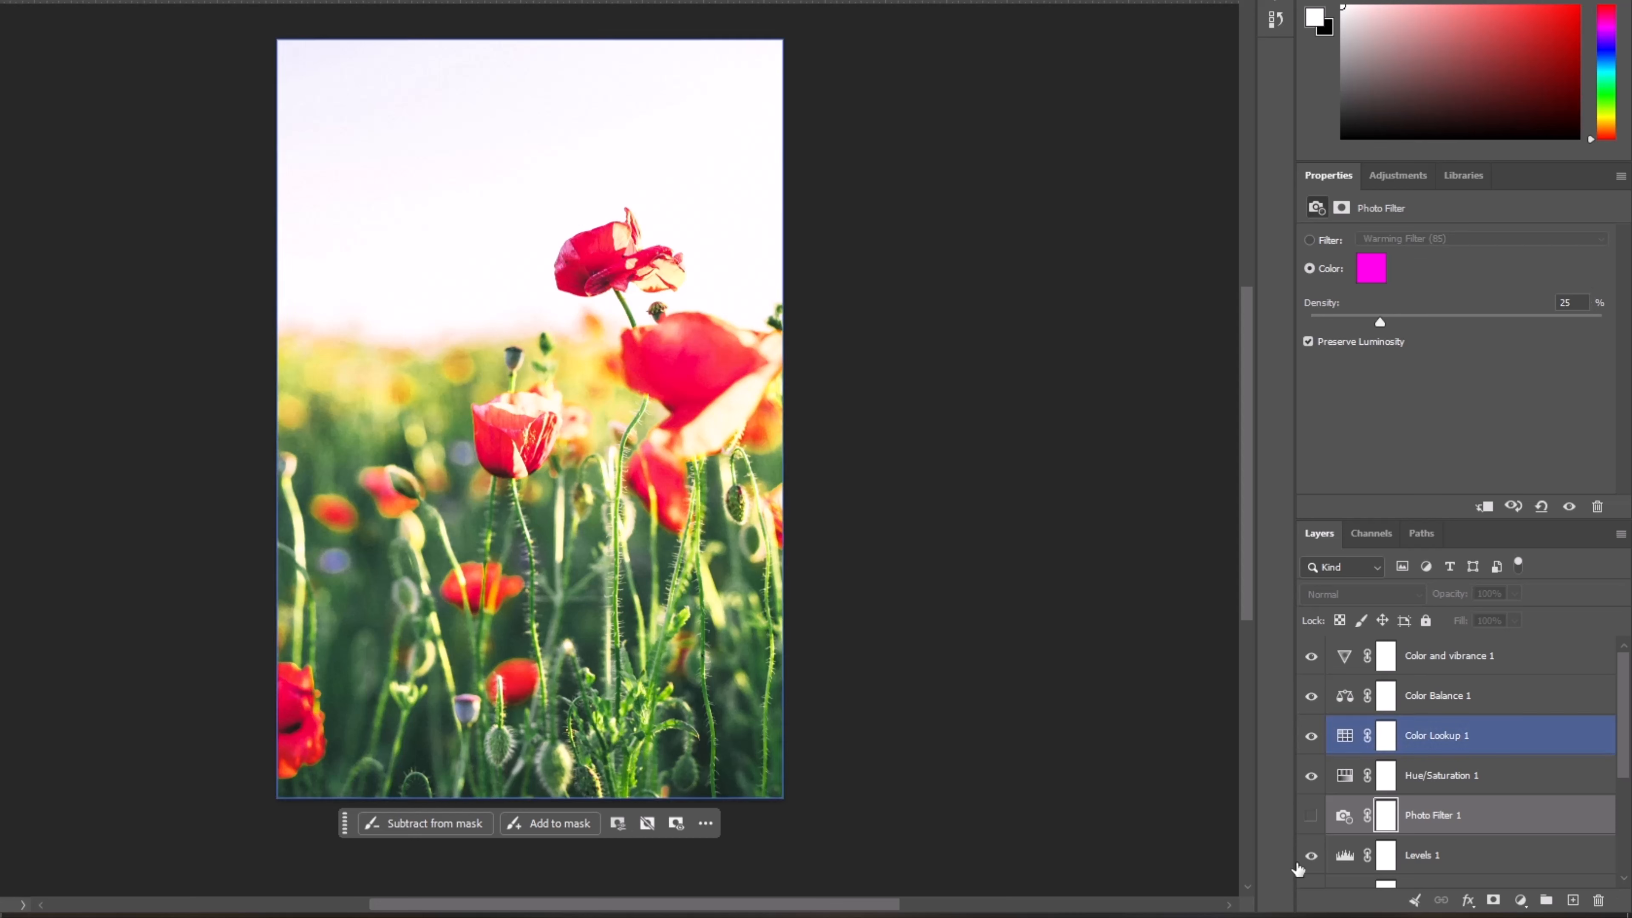
{"action": "left_click", "coordinate": [1311, 817]}
Set the Photo Filter's density to 10% and toggle the layer to compare, leaving it shown
{"action": "left_click", "coordinate": [1571, 302]}
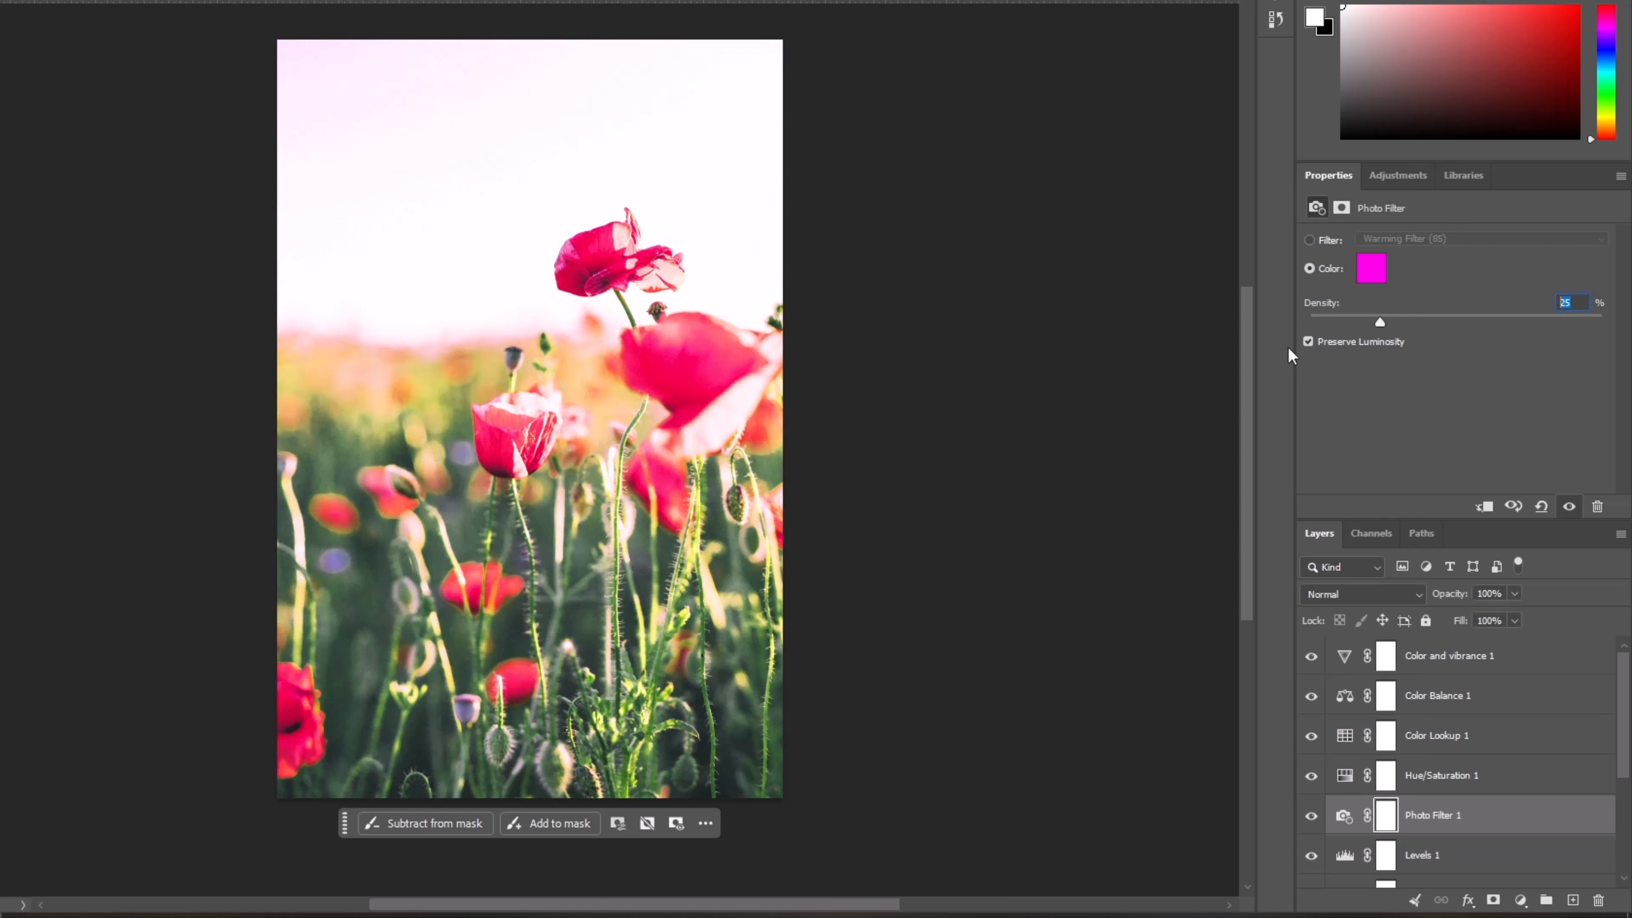
{"action": "type", "text": "10"}
{"action": "key", "text": "Return"}
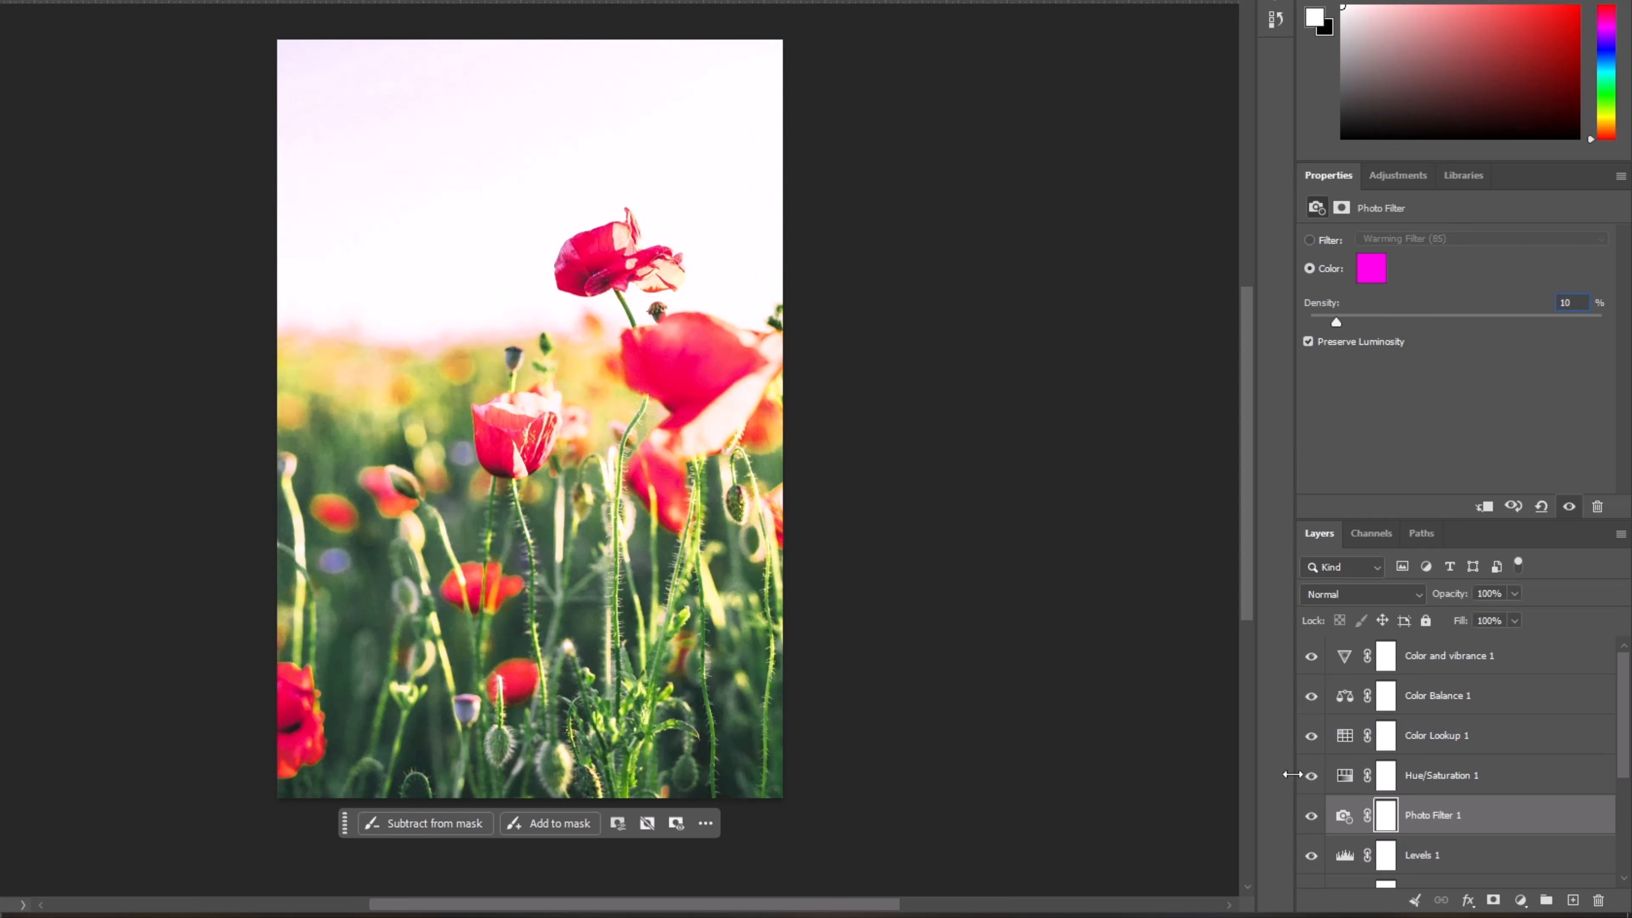
{"action": "left_click", "coordinate": [1311, 816]}
{"action": "left_click", "coordinate": [1310, 816]}
Try a density of 50% on the Photo Filter layer and return it to 10%
{"action": "type", "text": "50"}
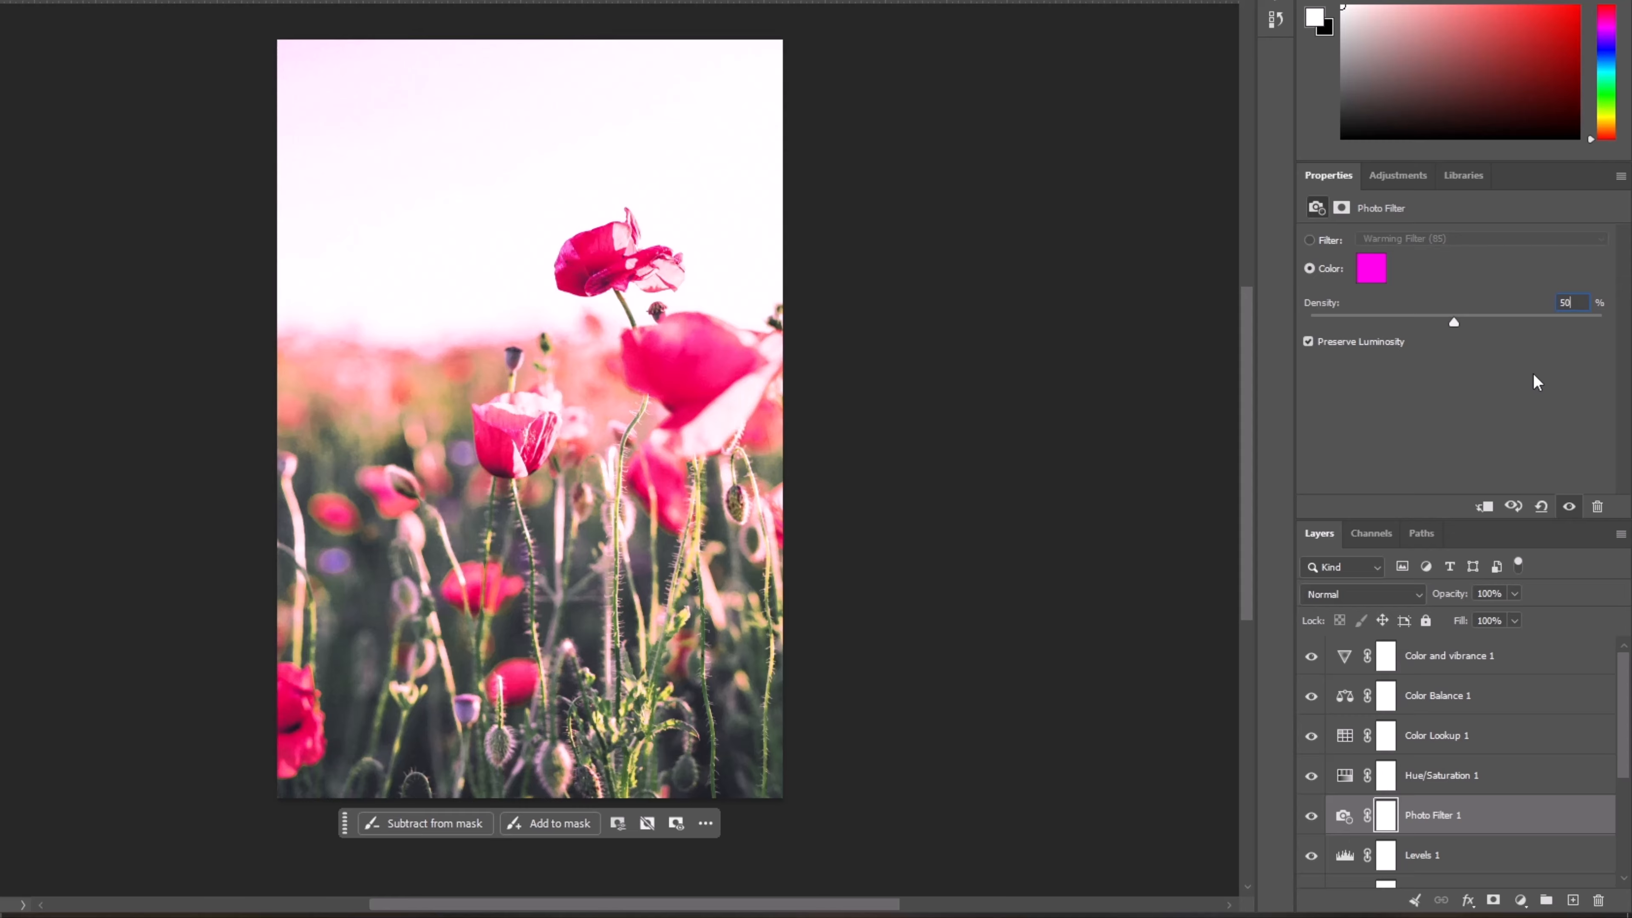
{"action": "key", "text": "Return"}
{"action": "type", "text": "10"}
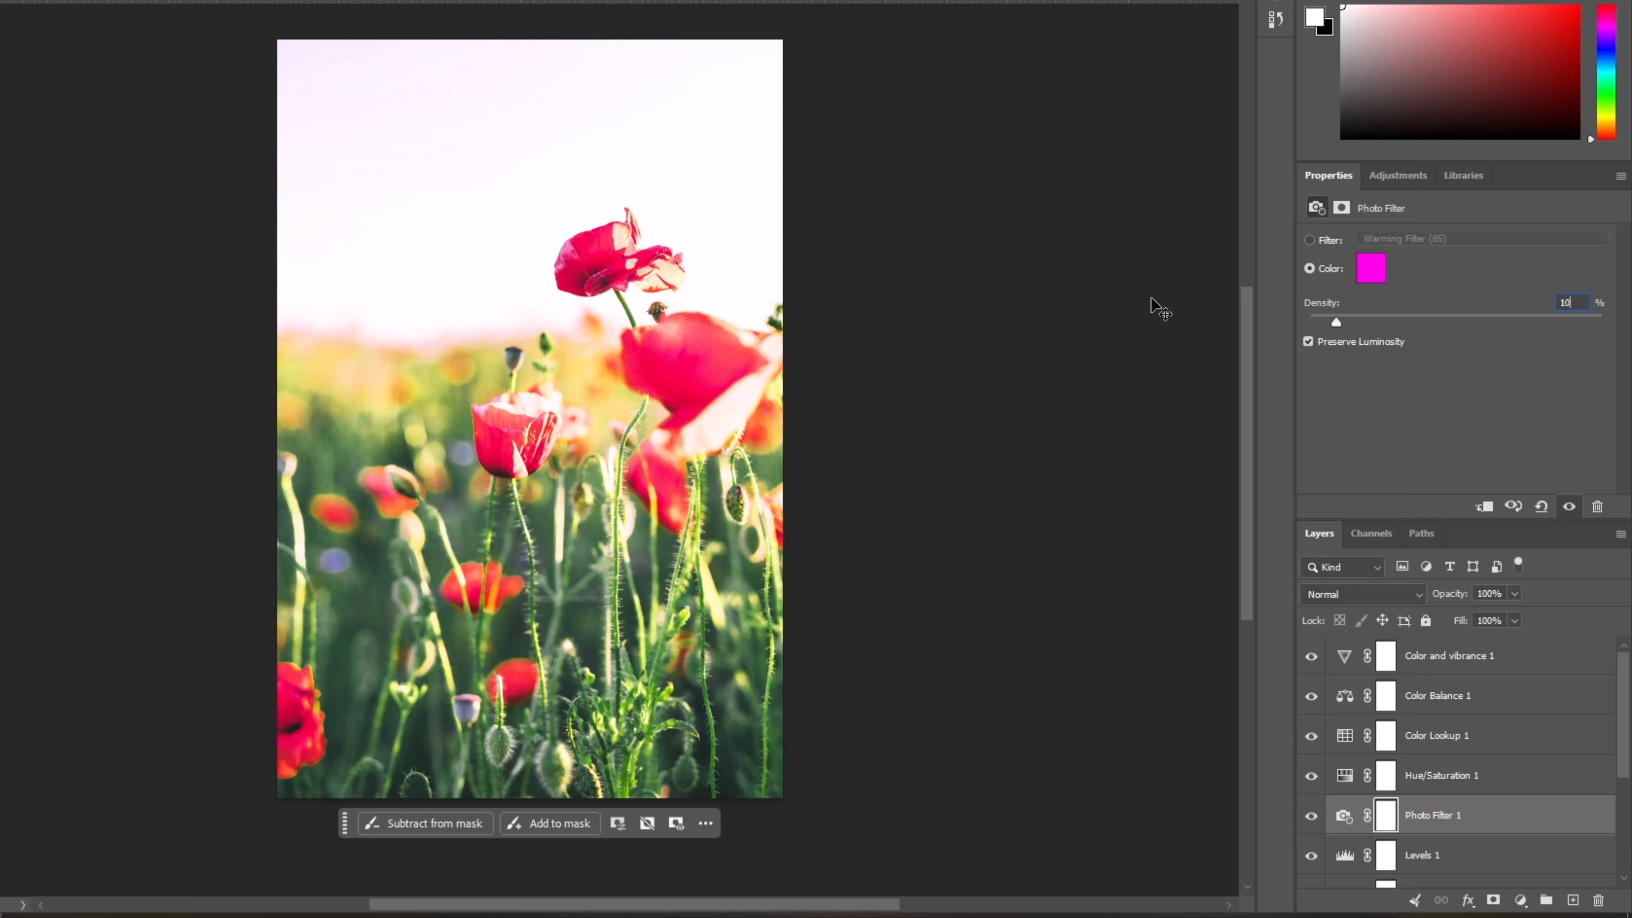
{"action": "key", "text": "Return"}
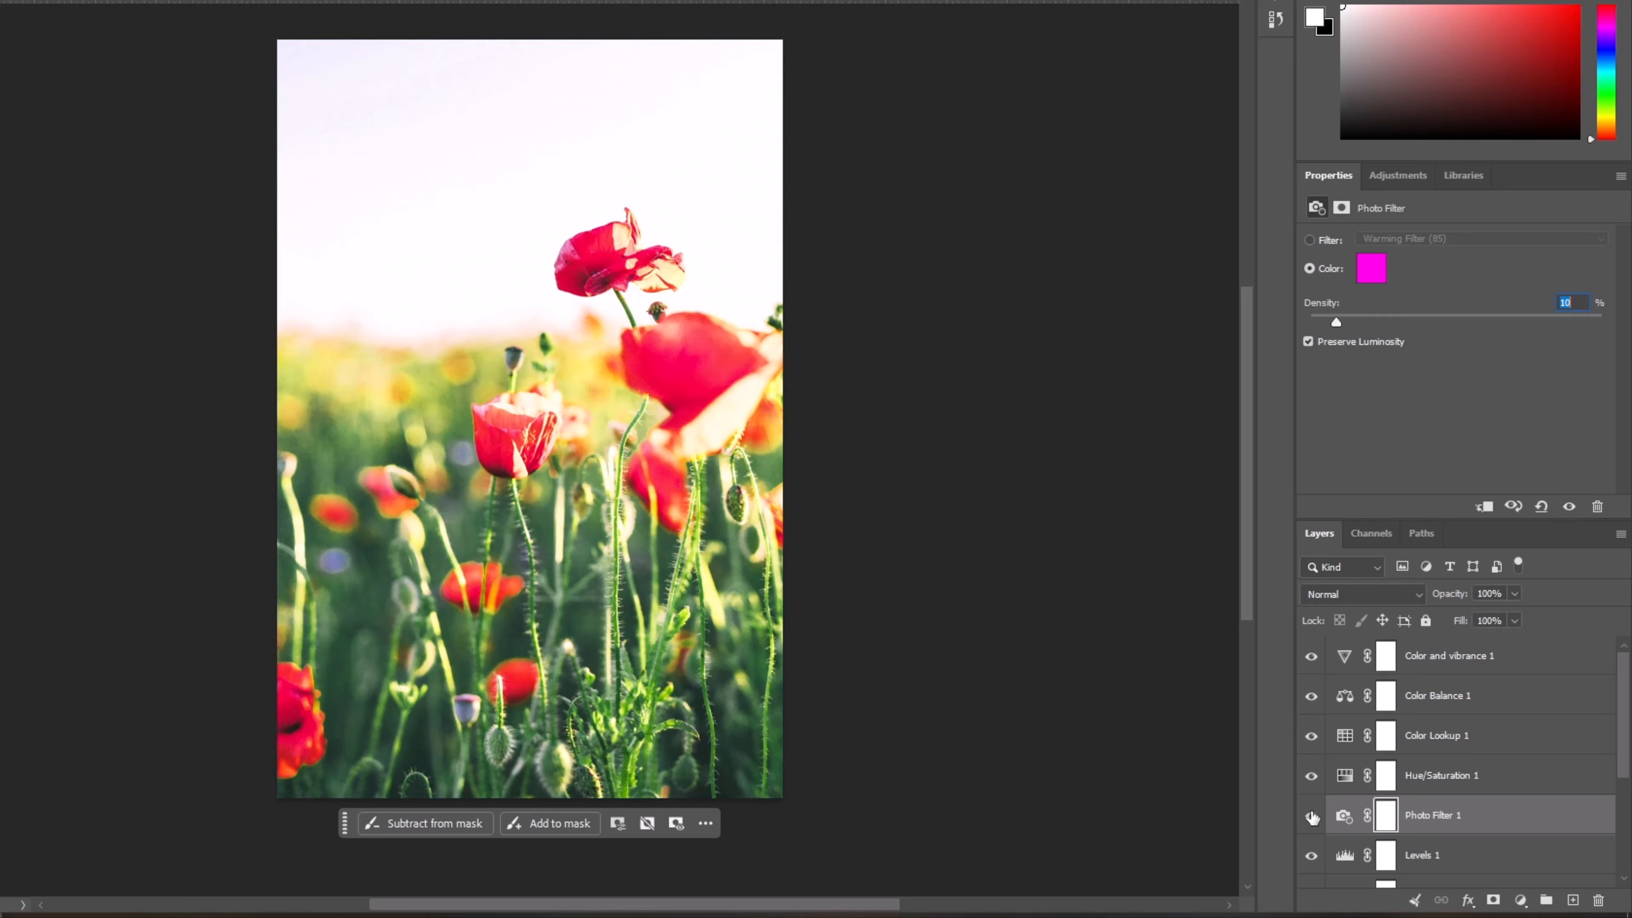
Look over the available single adjustments and review the stack of adjustment layers applied to the photo
{"action": "left_click", "coordinate": [1397, 179]}
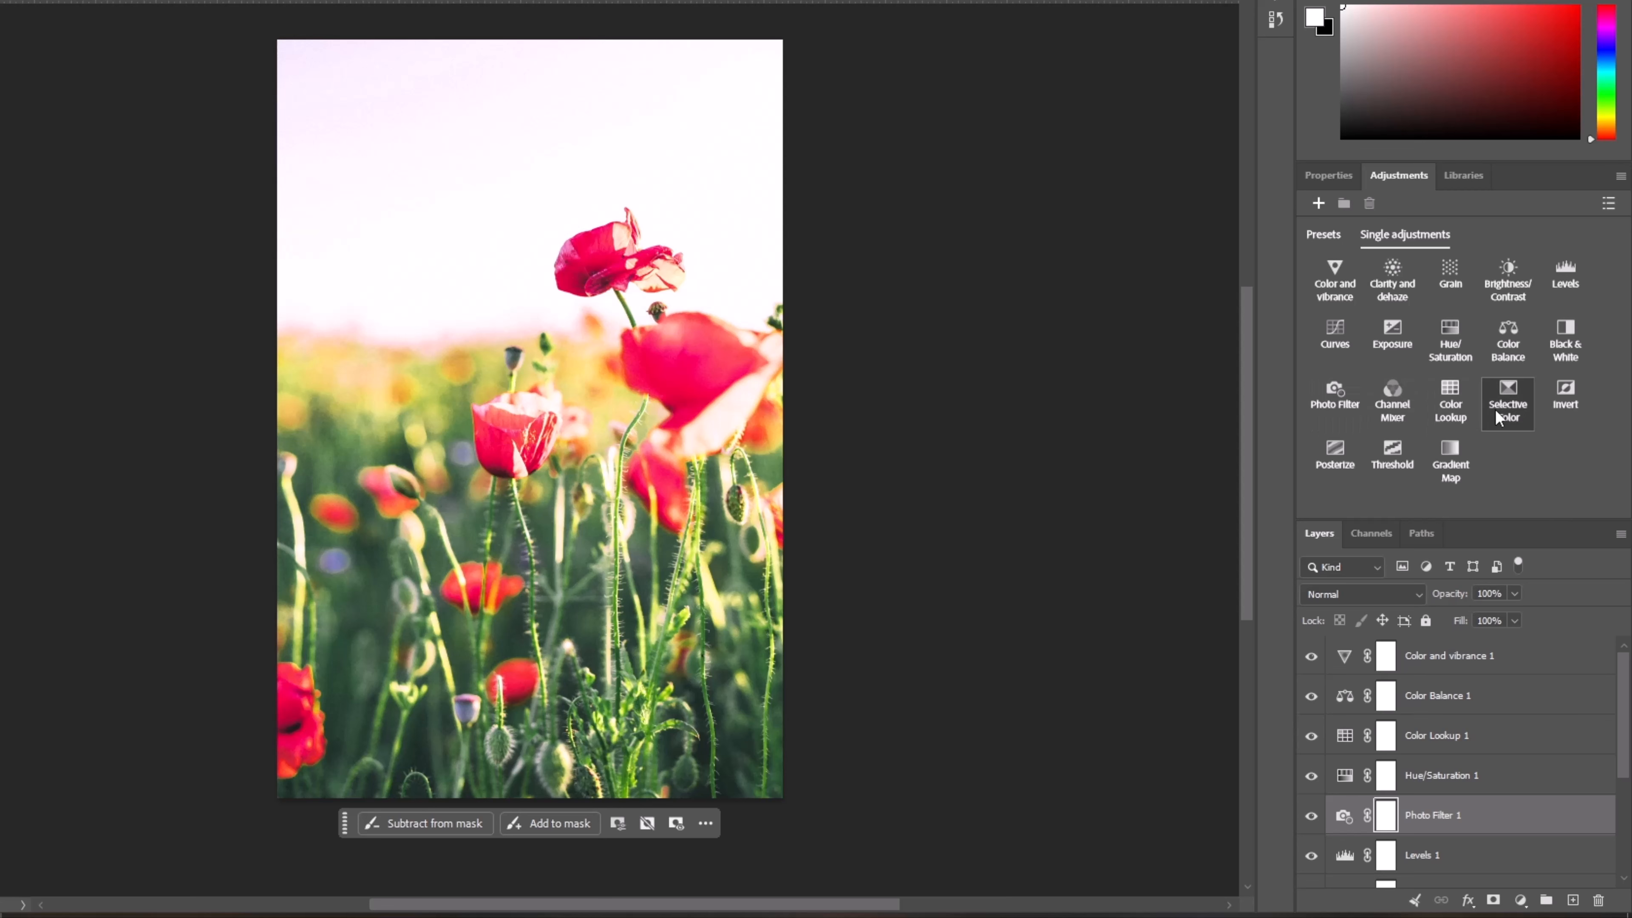
{"action": "scroll", "coordinate": [1483, 774], "scroll_direction": "down", "scroll_amount": 1}
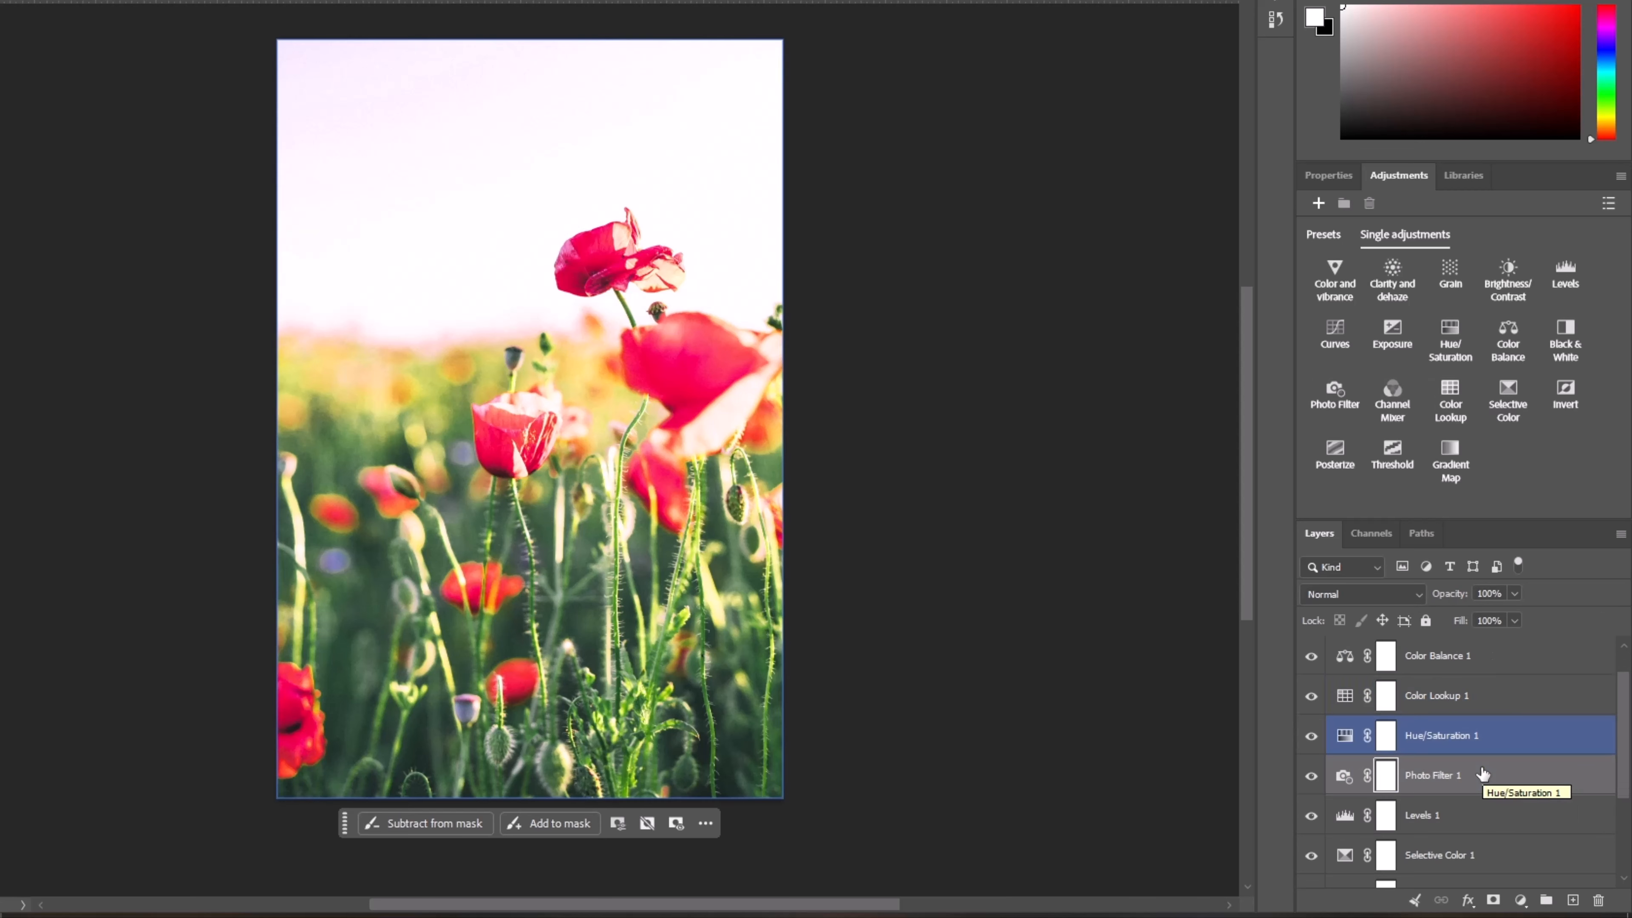
{"action": "scroll", "coordinate": [1472, 782], "scroll_direction": "down", "scroll_amount": 1}
{"action": "scroll", "coordinate": [1470, 784], "scroll_direction": "up", "scroll_amount": 2}
{"action": "scroll", "coordinate": [1469, 784], "scroll_direction": "down", "scroll_amount": 2}
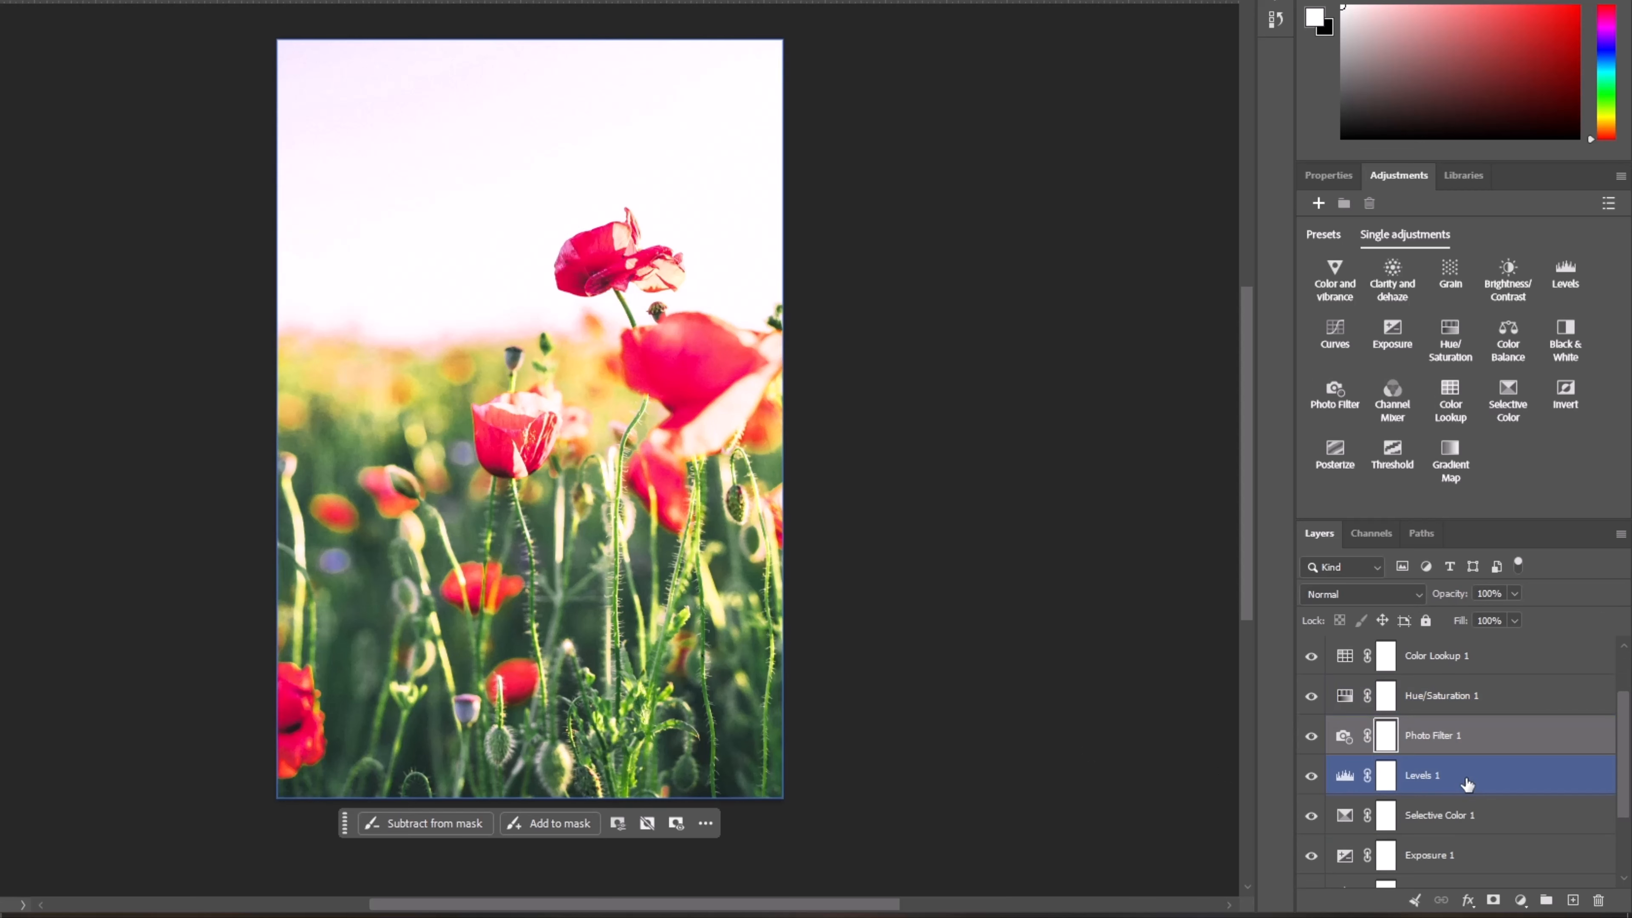
{"action": "scroll", "coordinate": [863, 678], "scroll_direction": "down", "scroll_amount": 1}
{"action": "scroll", "coordinate": [864, 677], "scroll_direction": "up", "scroll_amount": 1}
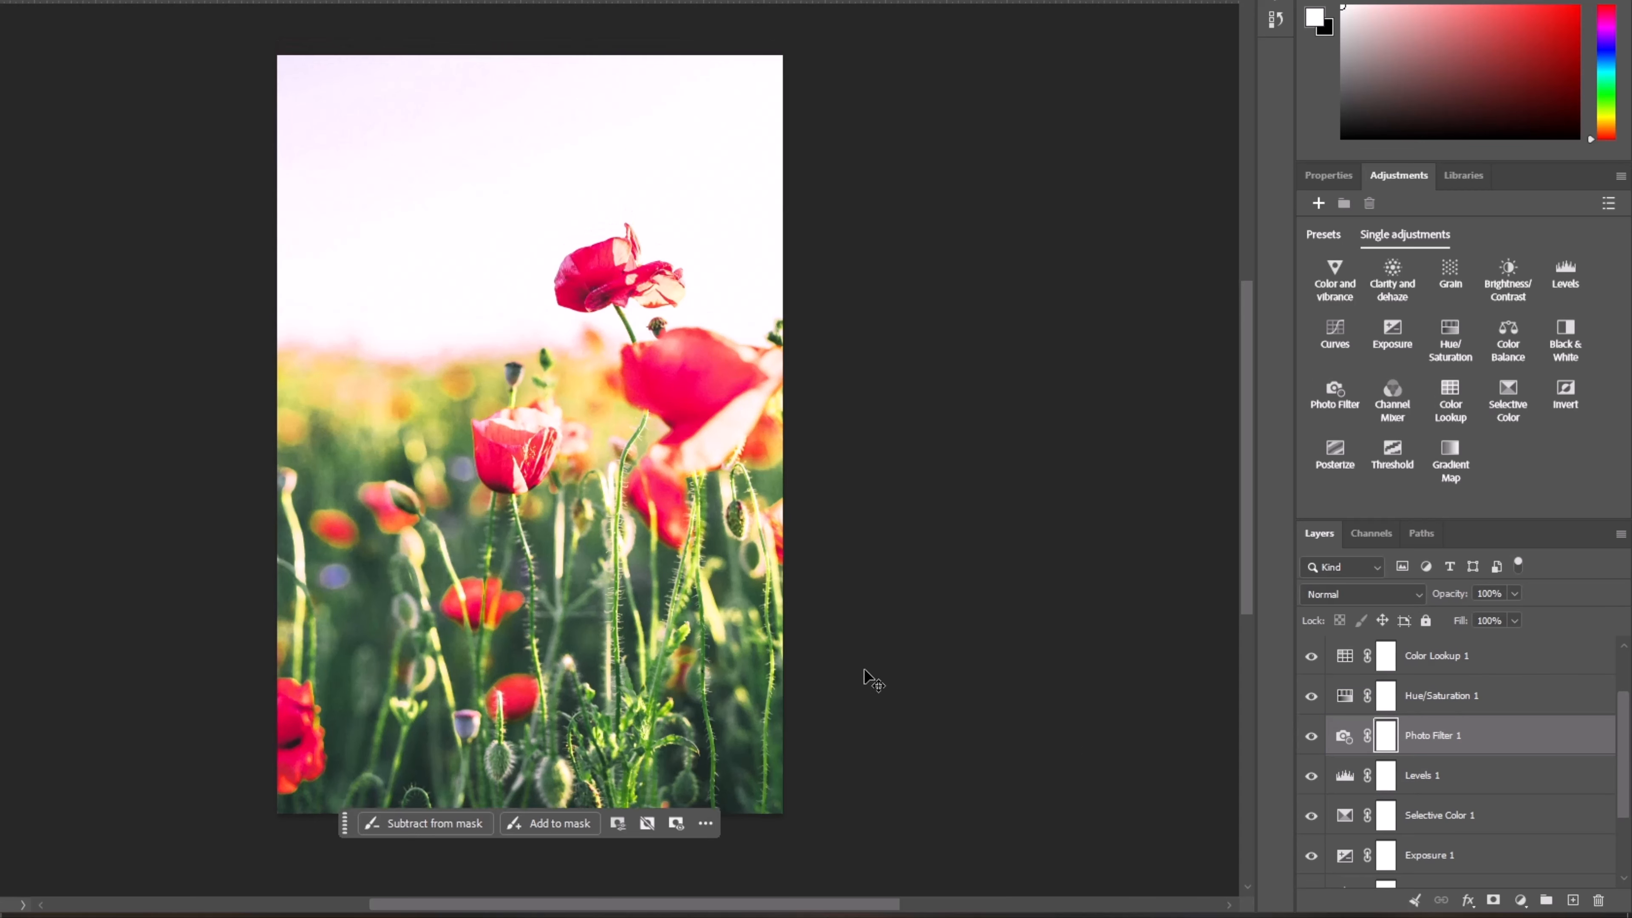